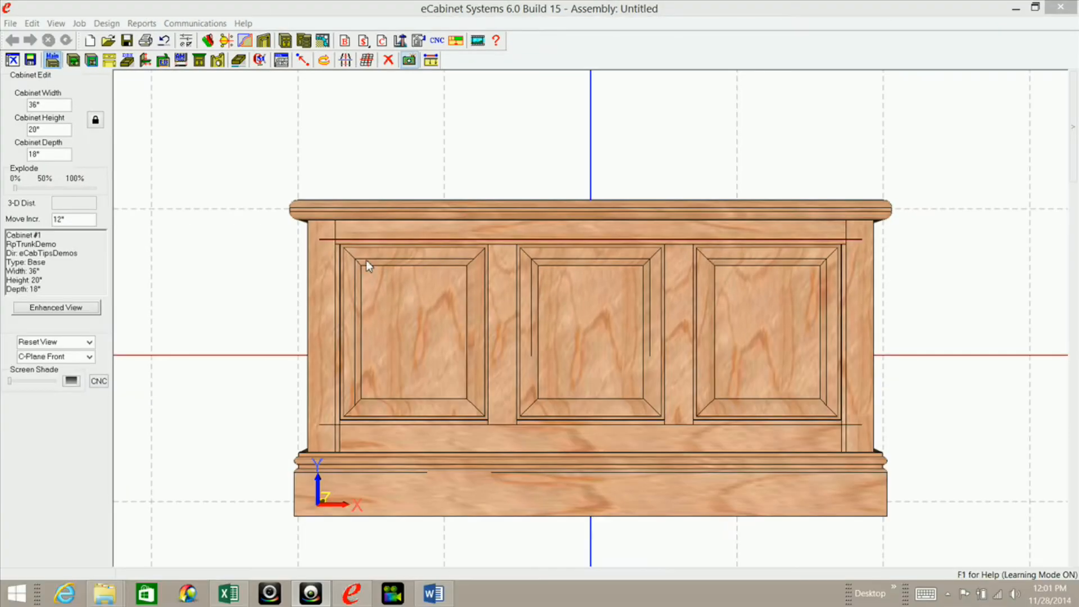
Leave the cabinet editor for the custom room layout without saving the assembly
drag(347, 343, 547, 373)
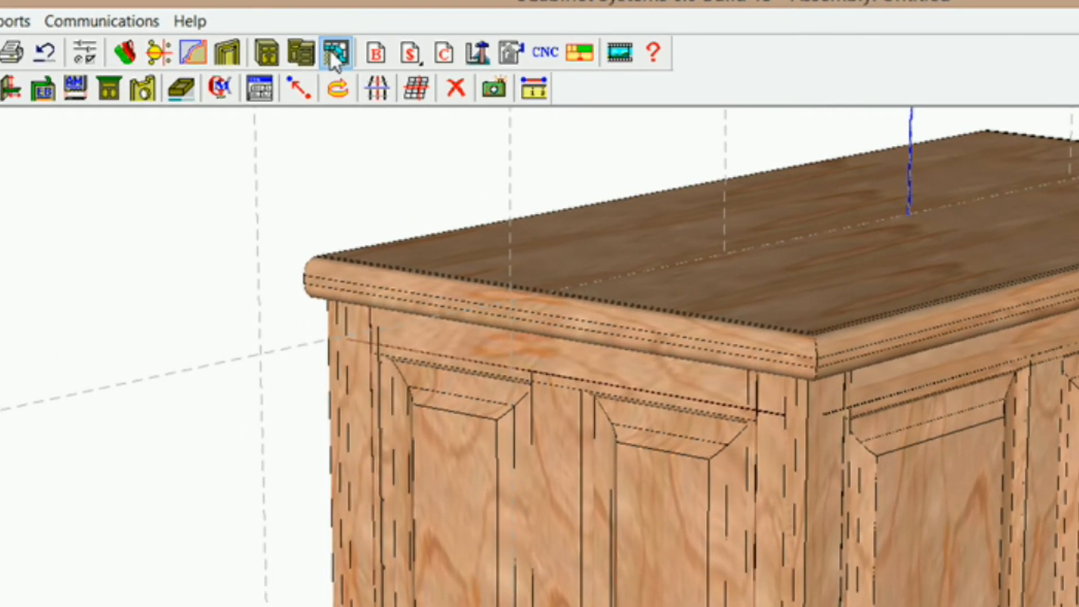
click(334, 51)
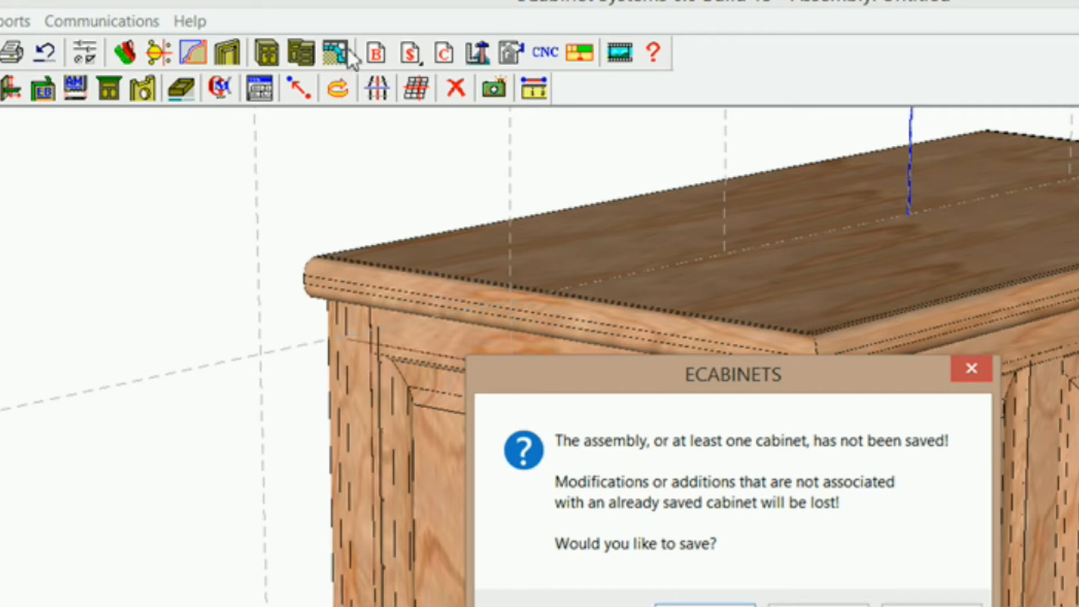
drag(594, 364, 575, 229)
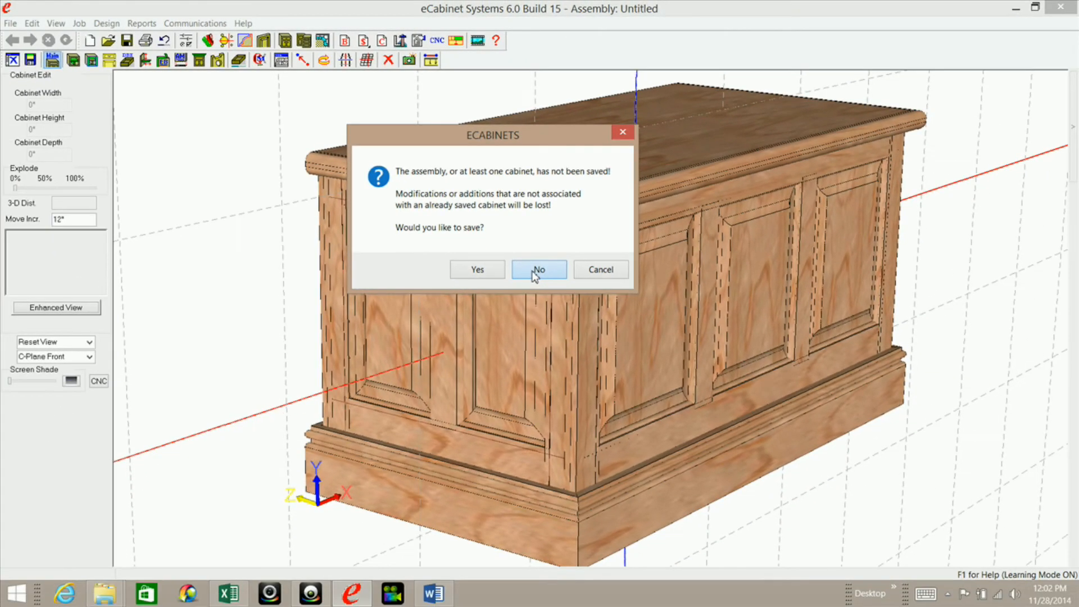
click(730, 472)
click(322, 41)
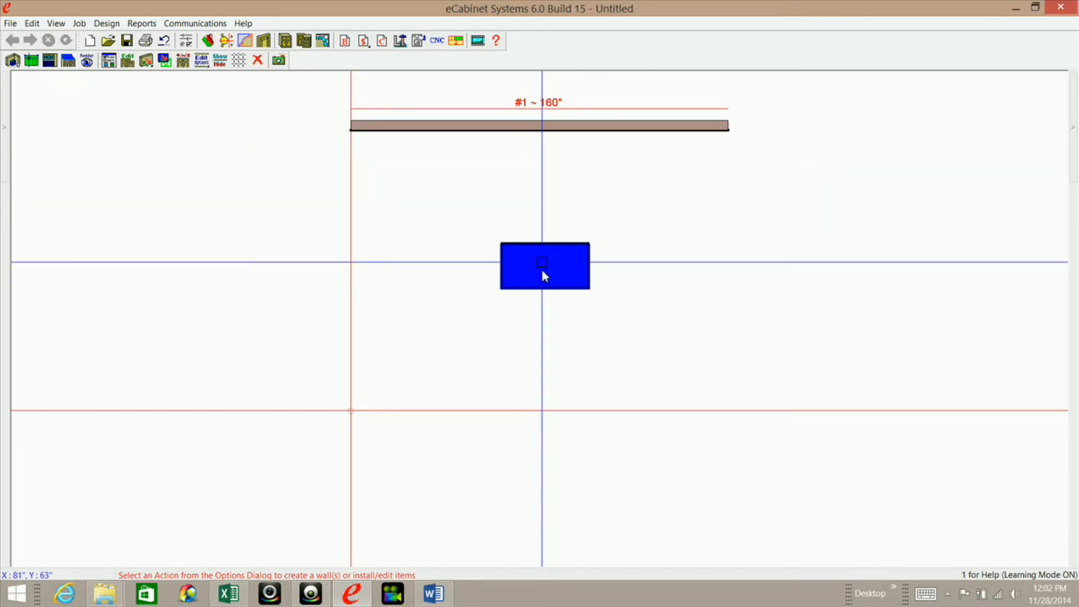
Associate the trunk cabinet with wall #1, check it in the wall's elevation view, and return to the plan view
click(527, 268)
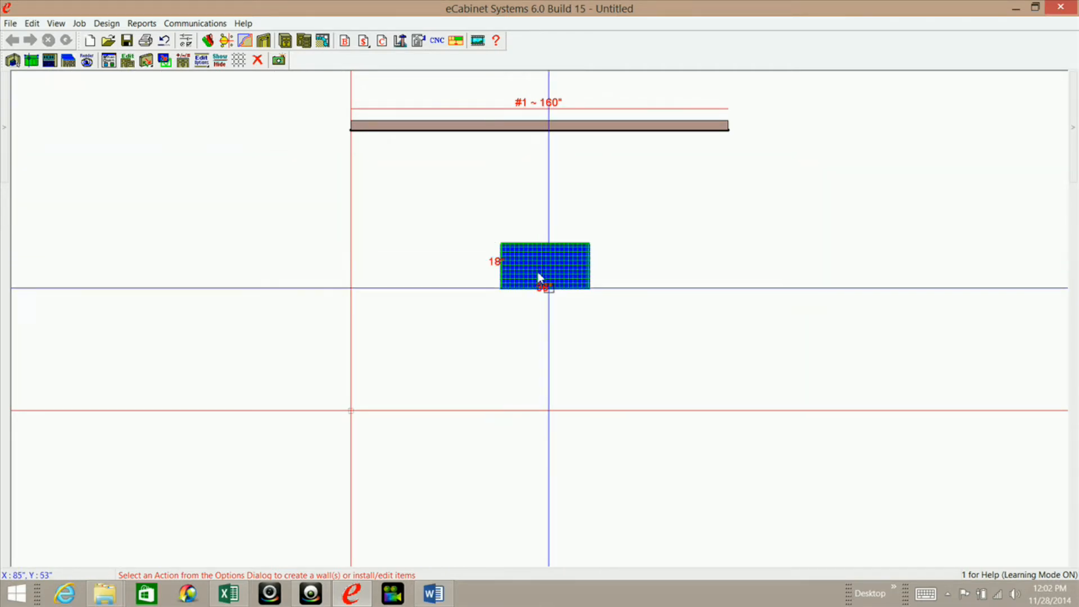
click(500, 125)
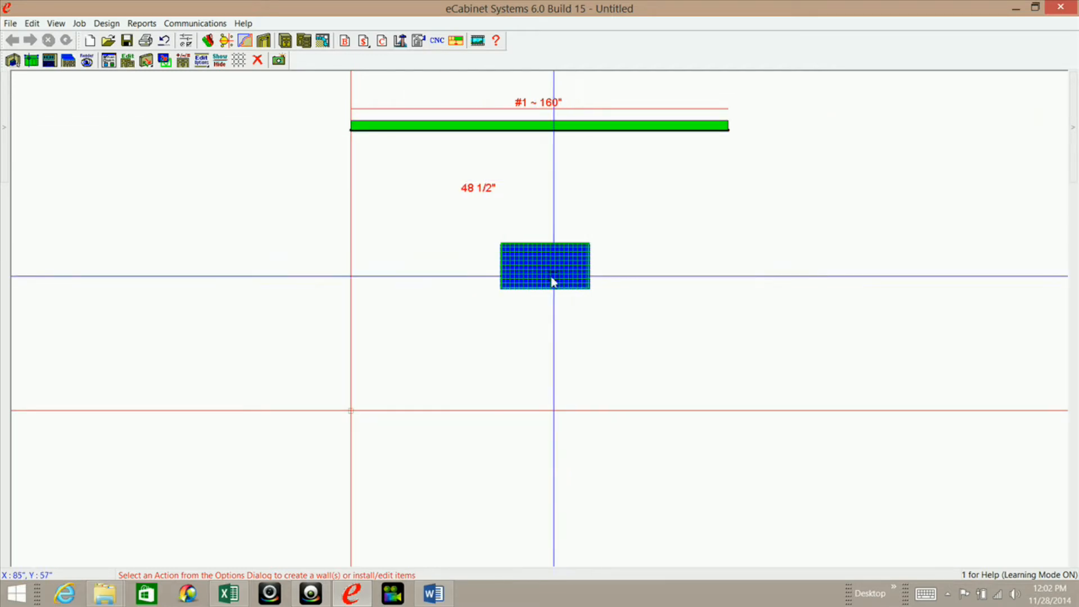
right_click(503, 130)
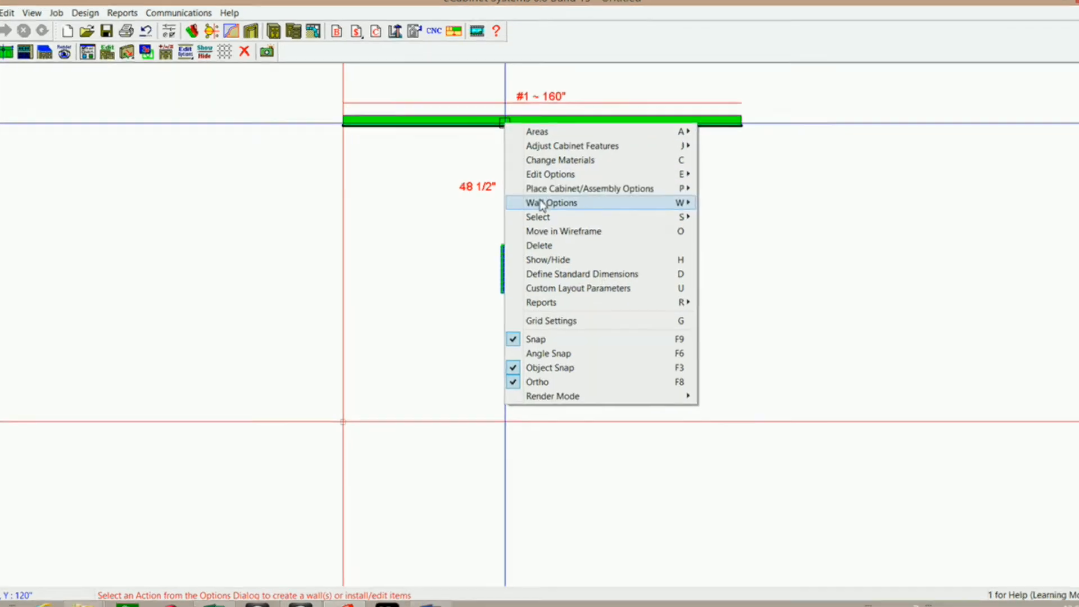
mouse_move(541, 204)
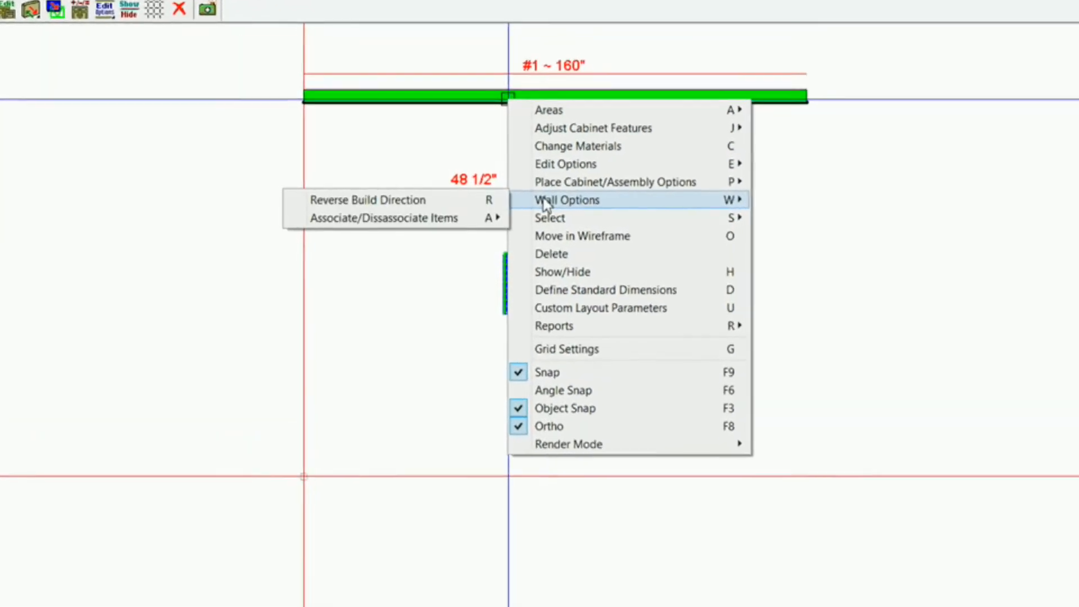
mouse_move(374, 219)
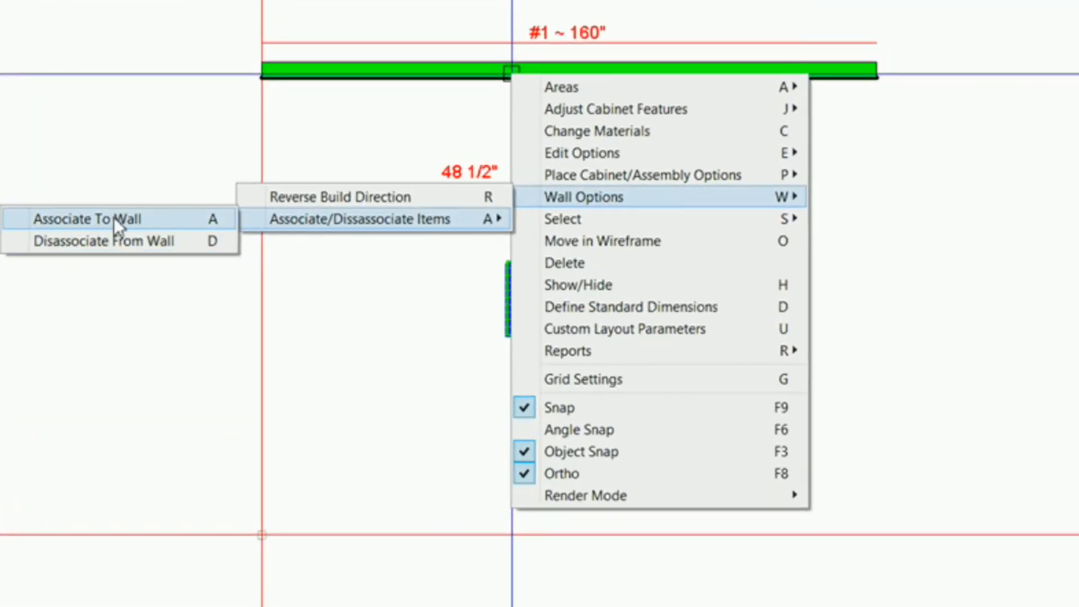
click(113, 215)
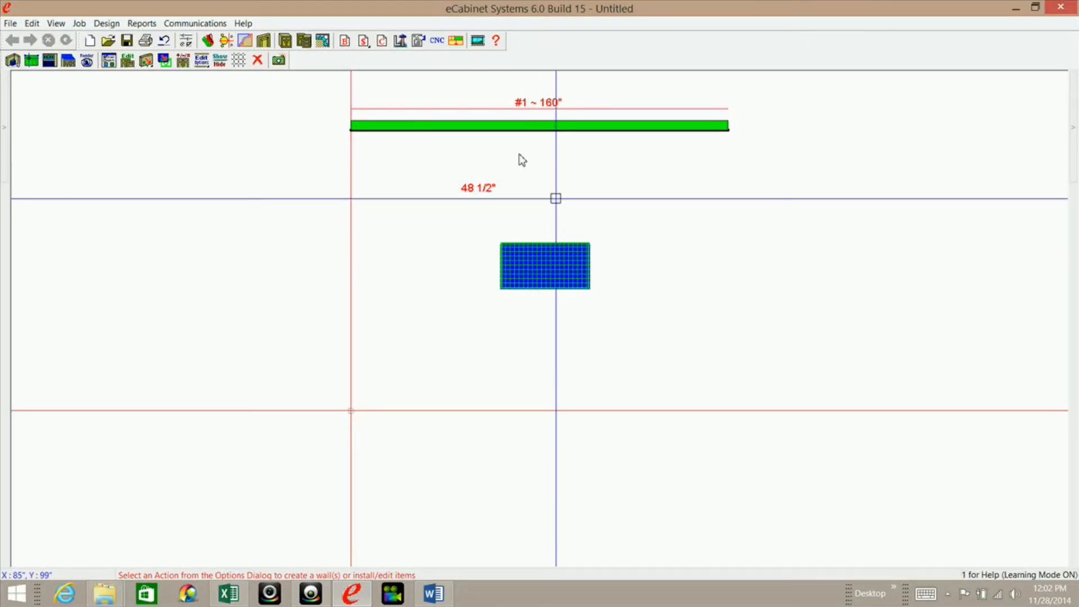
click(49, 60)
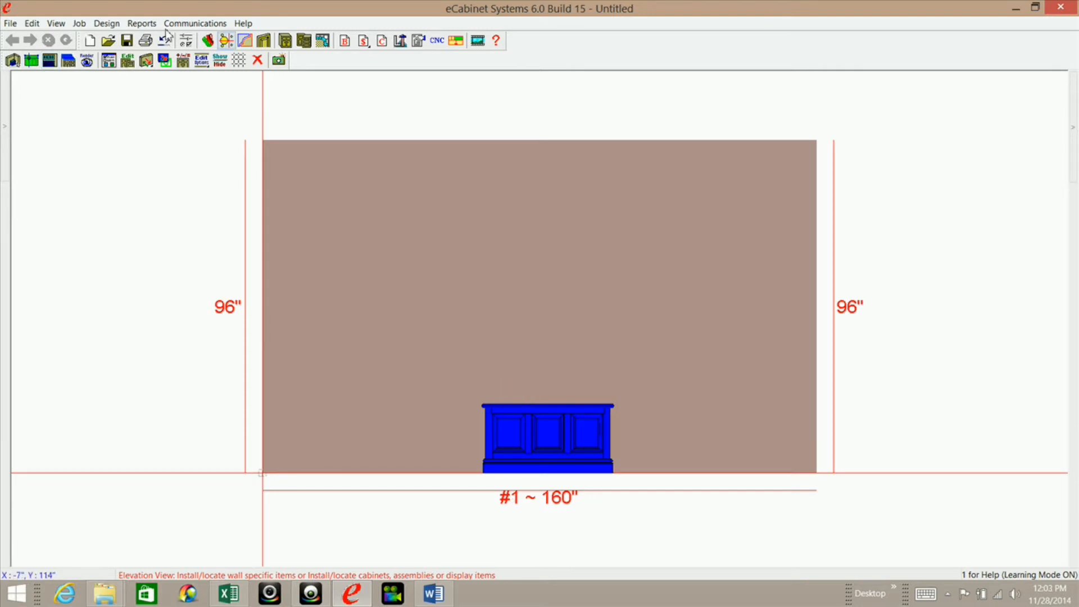
click(13, 60)
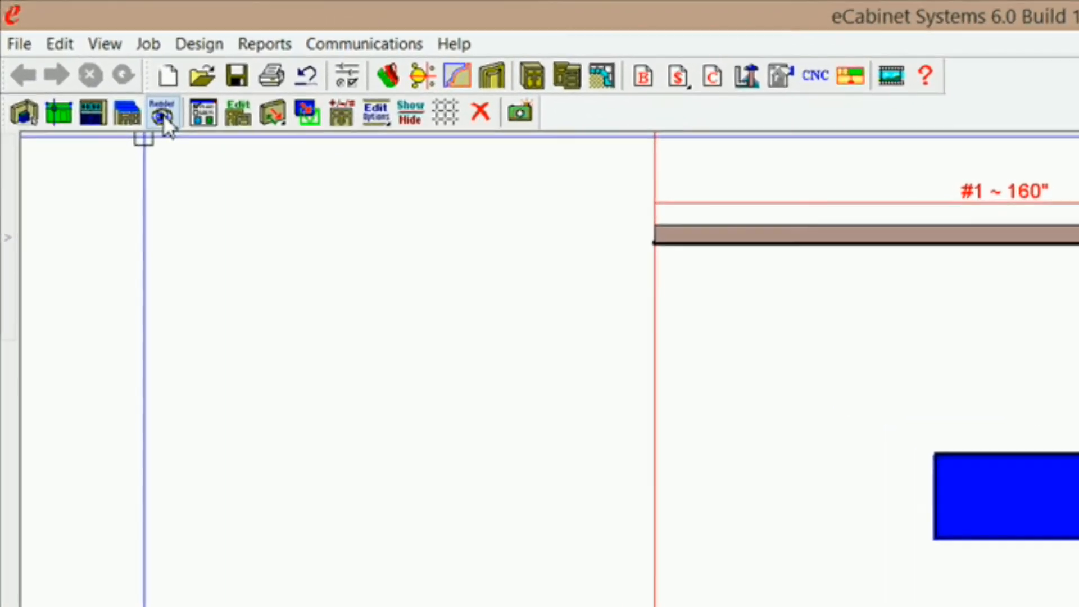
Show the room in the render view and hide the walls and the floor
click(161, 114)
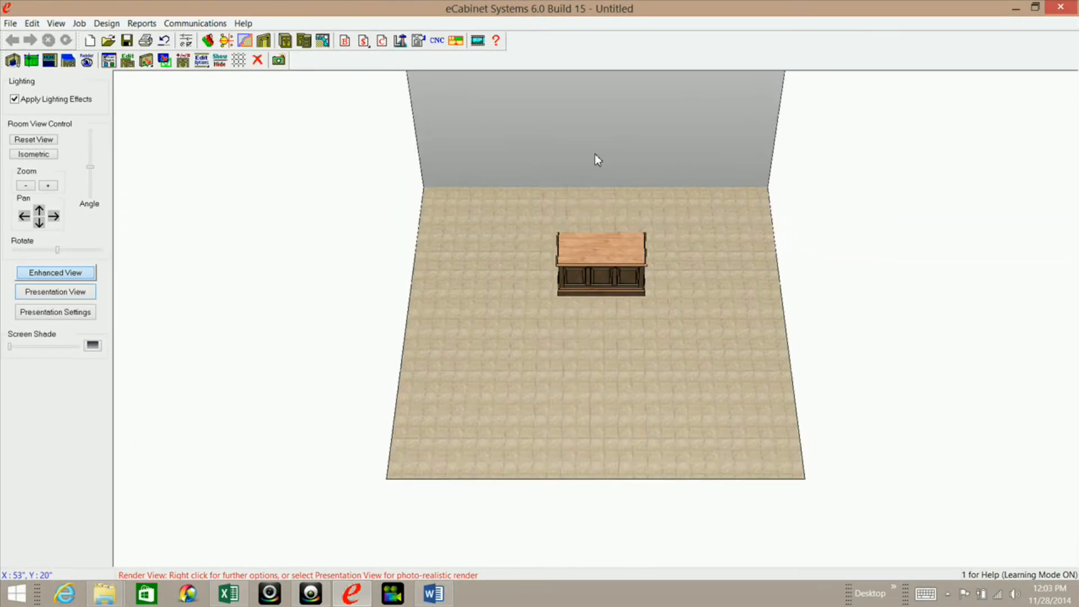
drag(595, 157, 623, 218)
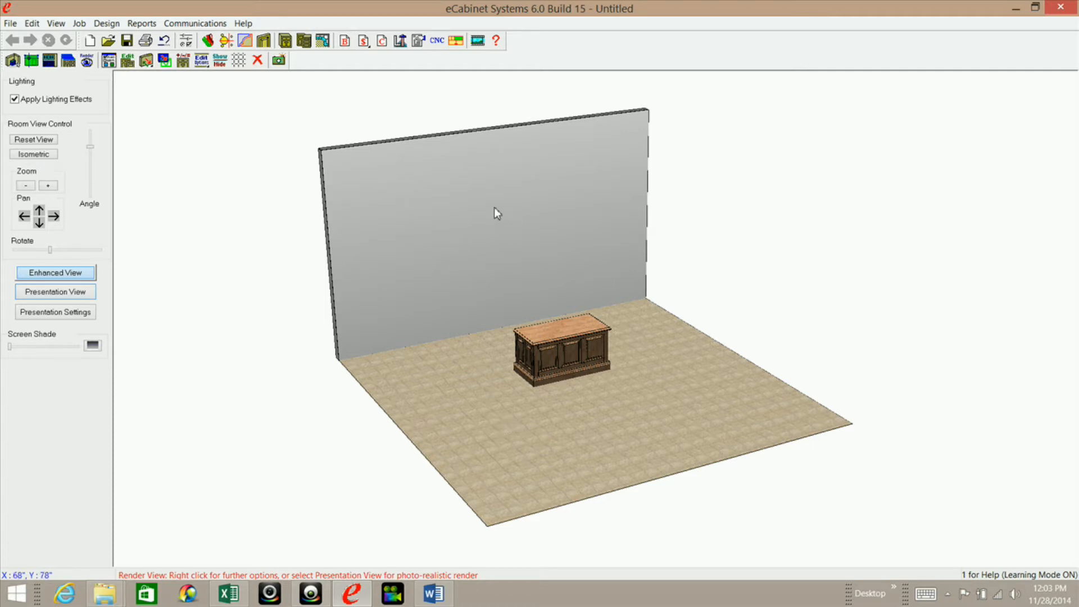
right_click(436, 194)
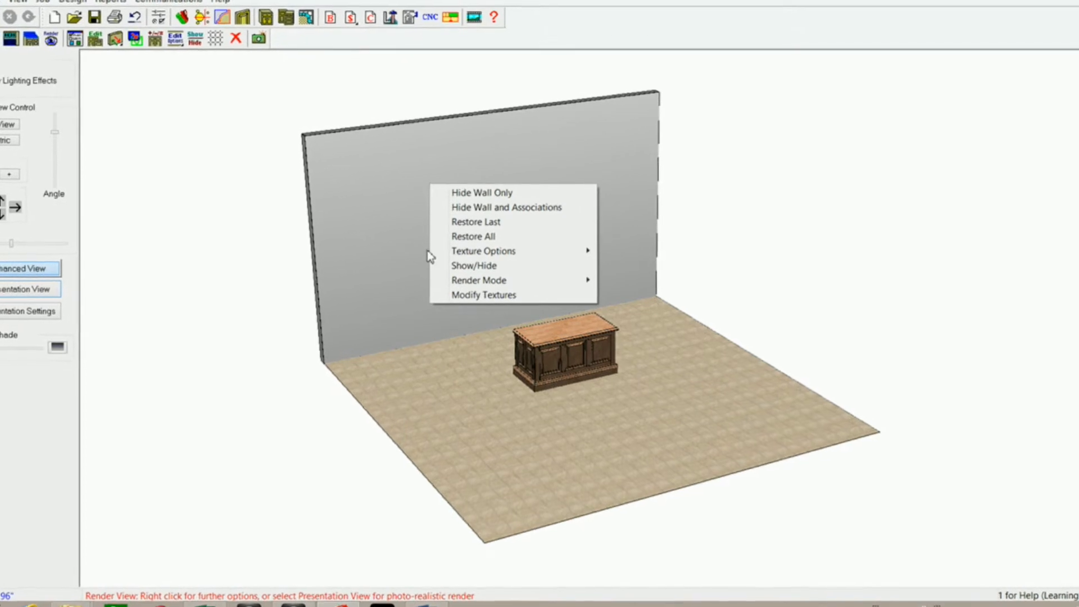
click(460, 262)
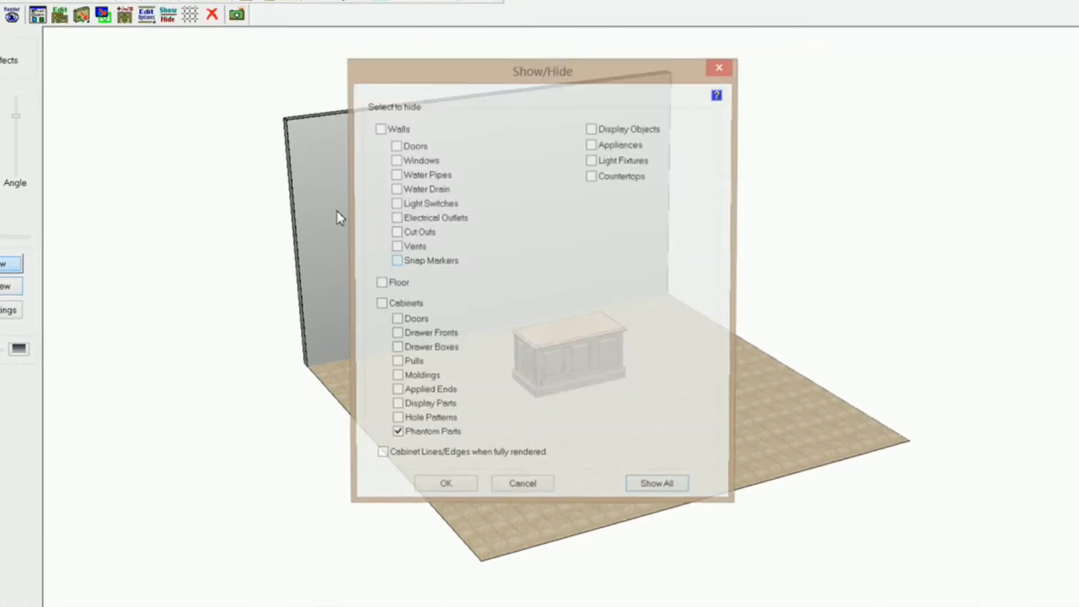
click(380, 134)
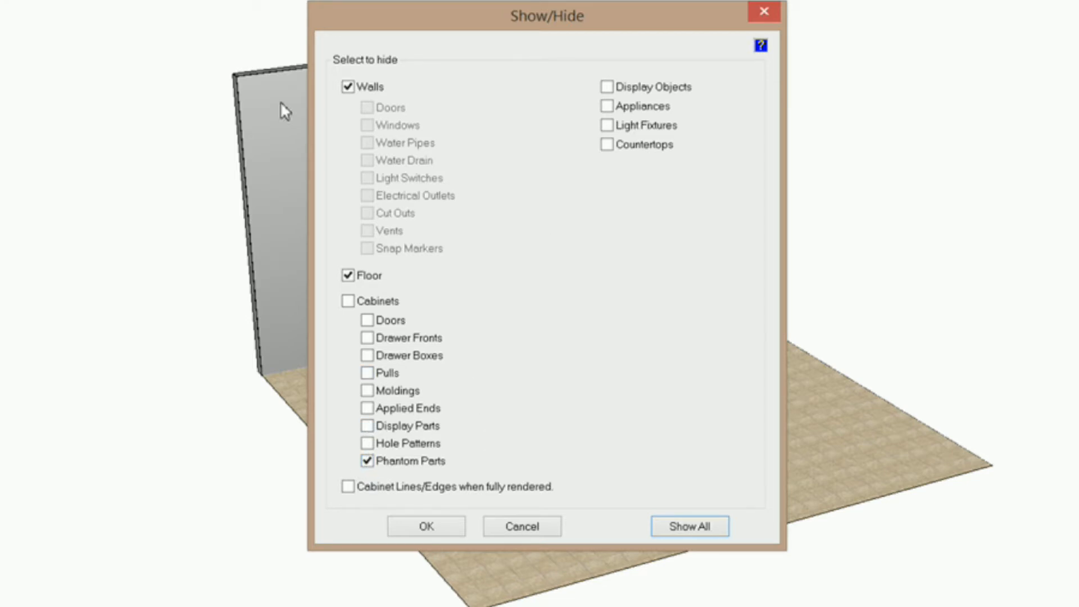
drag(423, 17, 453, 0)
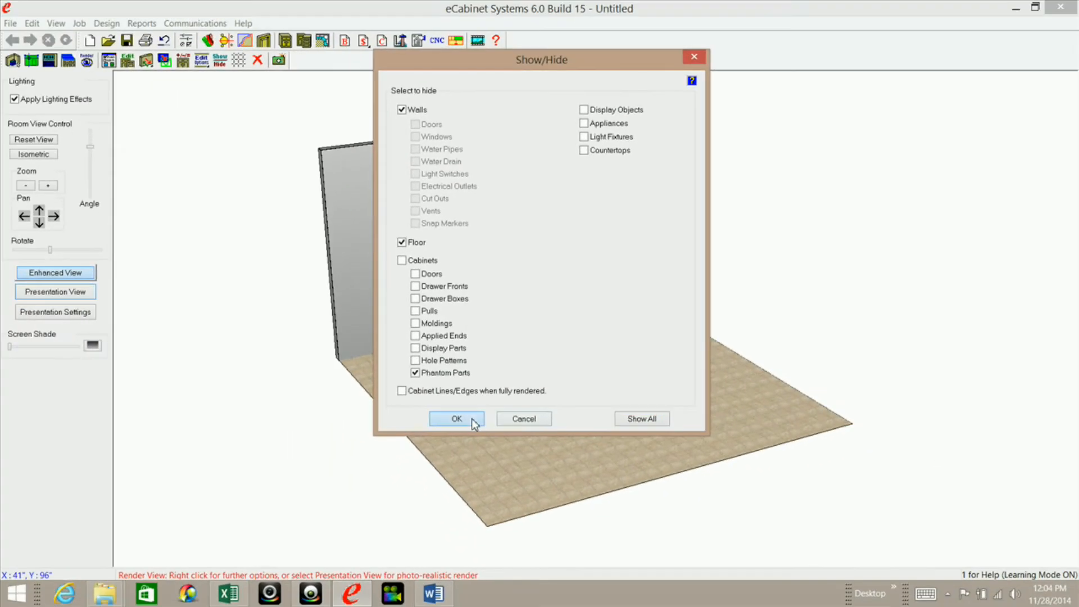
click(471, 421)
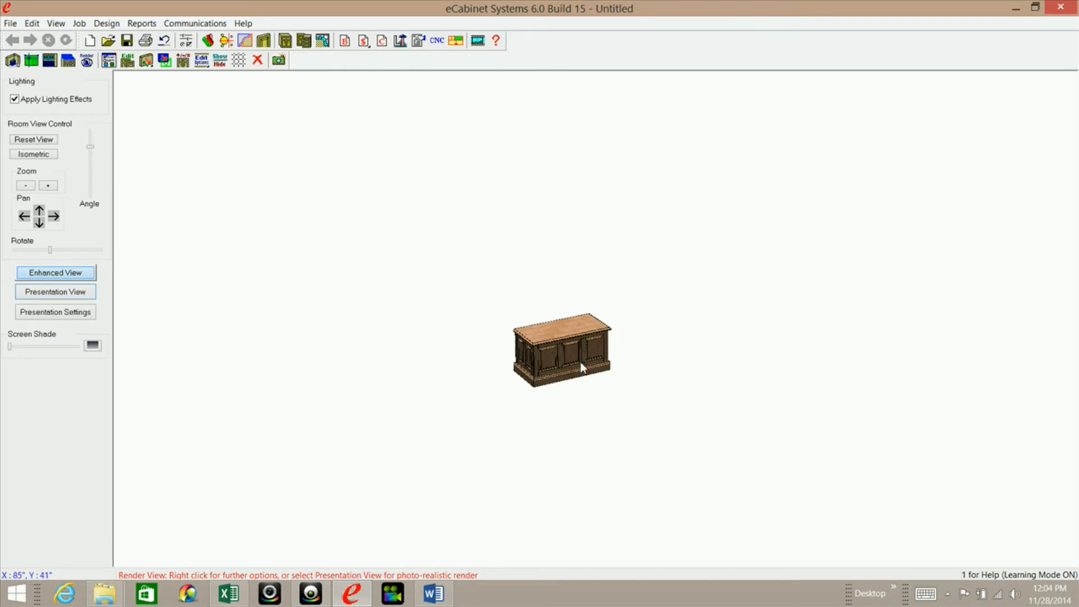
Produce a photo-realistic presentation render of the trunk seen close up from a front corner, and close it after viewing
scroll(583, 281, up, 2)
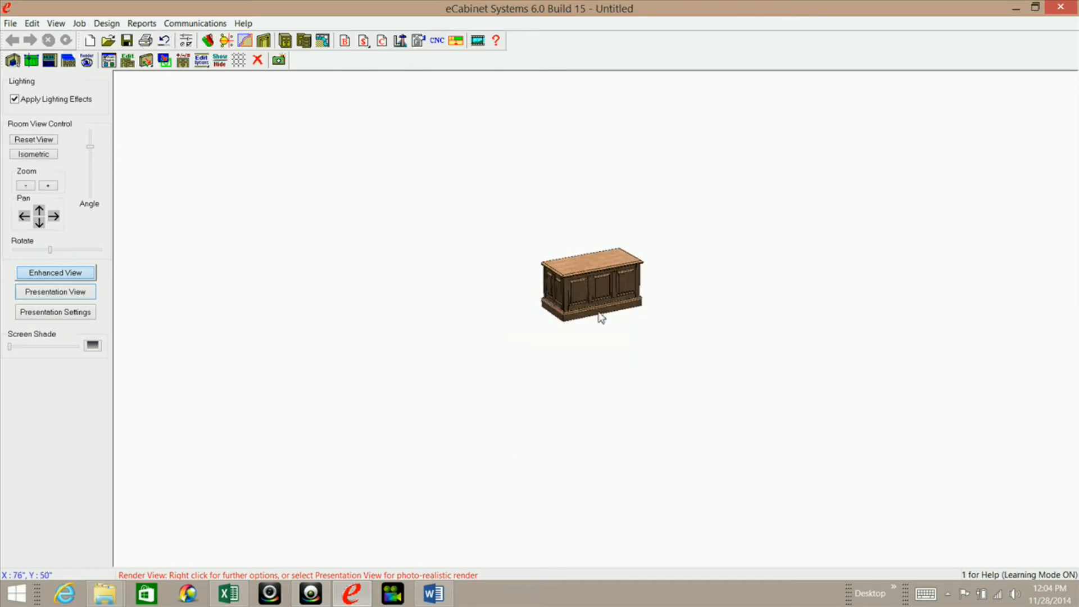
scroll(599, 318, up, 3)
scroll(602, 444, up, 1)
scroll(622, 361, up, 2)
scroll(624, 349, up, 2)
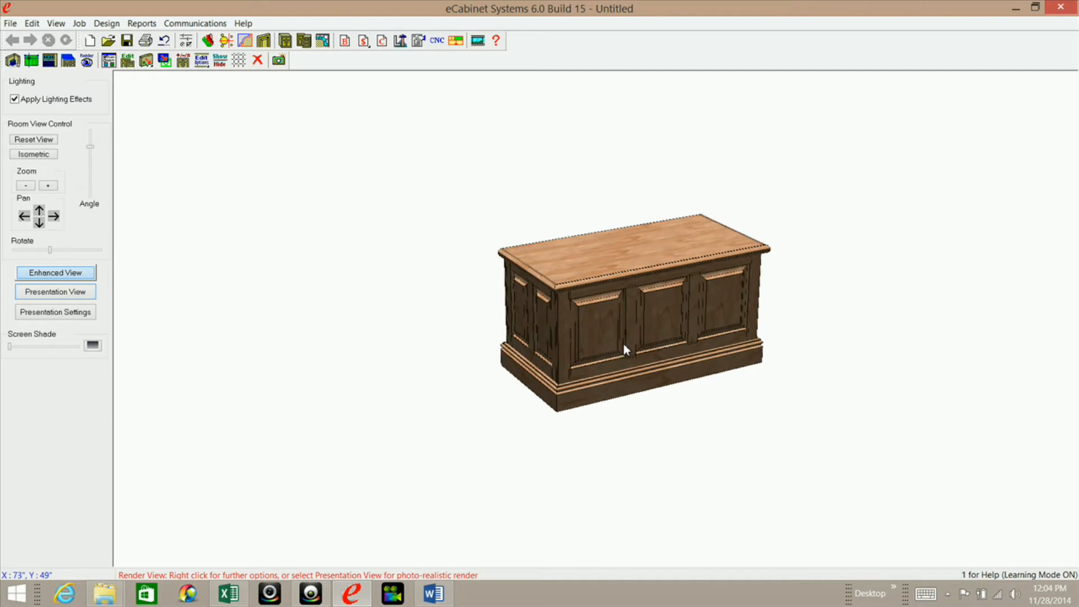
scroll(618, 422, up, 2)
mouse_move(604, 382)
middle_down()
mouse_move(613, 369)
mouse_move(599, 390)
mouse_move(677, 364)
middle_up()
middle_drag(619, 321, 563, 298)
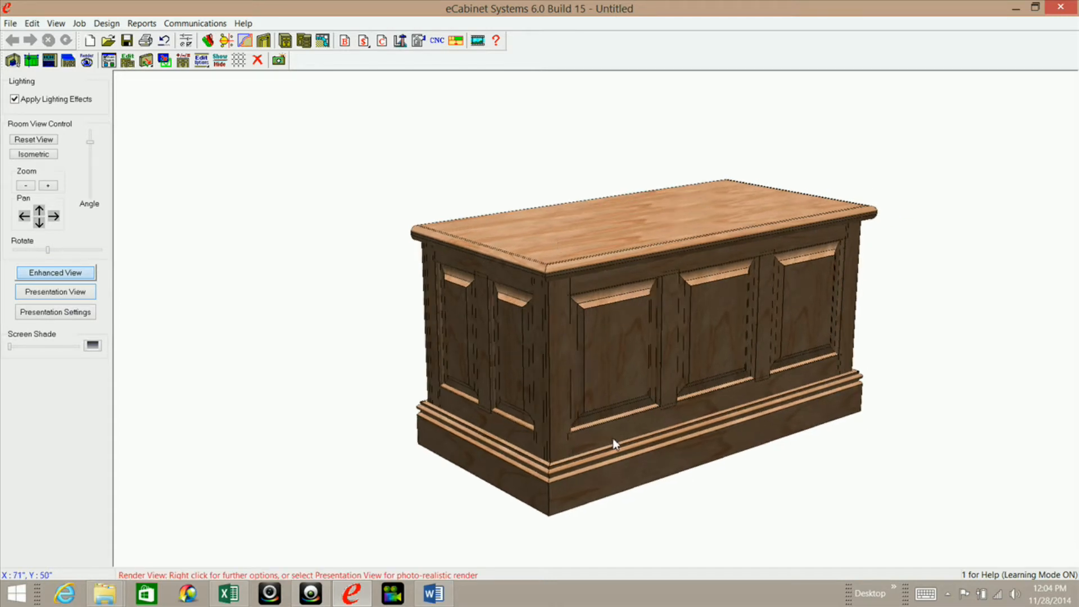
click(56, 293)
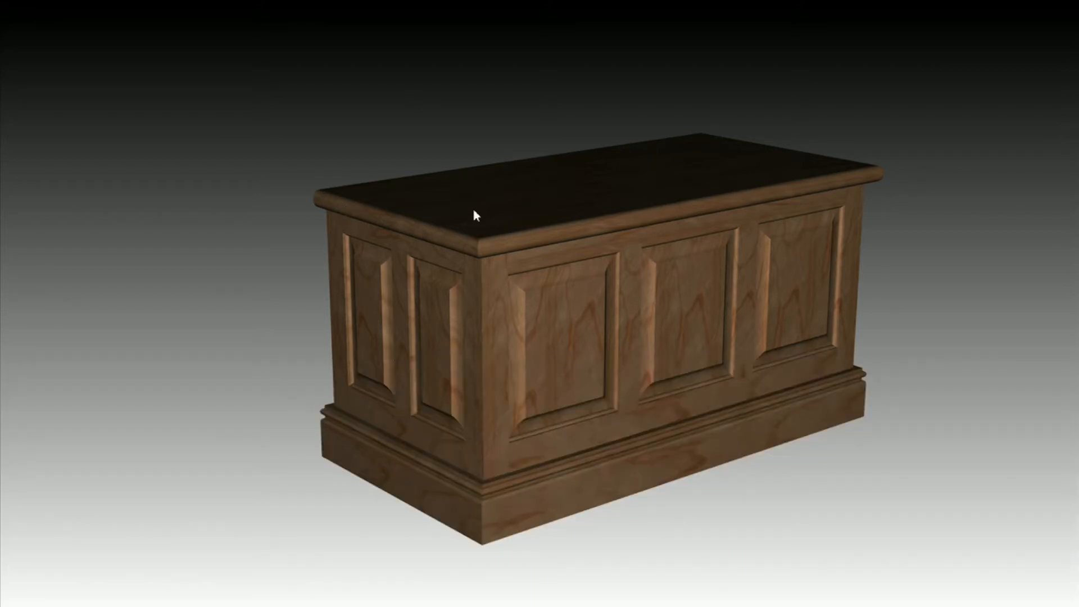
mouse_move(510, 562)
click(456, 566)
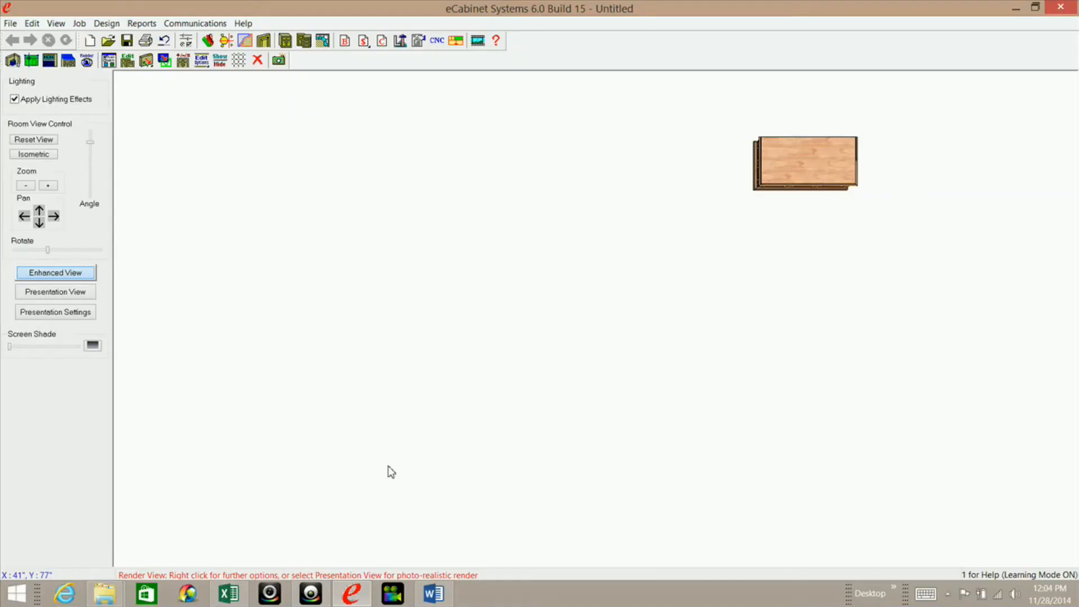
Return to the plan view and place a Lamp light fixture on the floor plan diagonally off the trunk's front right corner
click(12, 60)
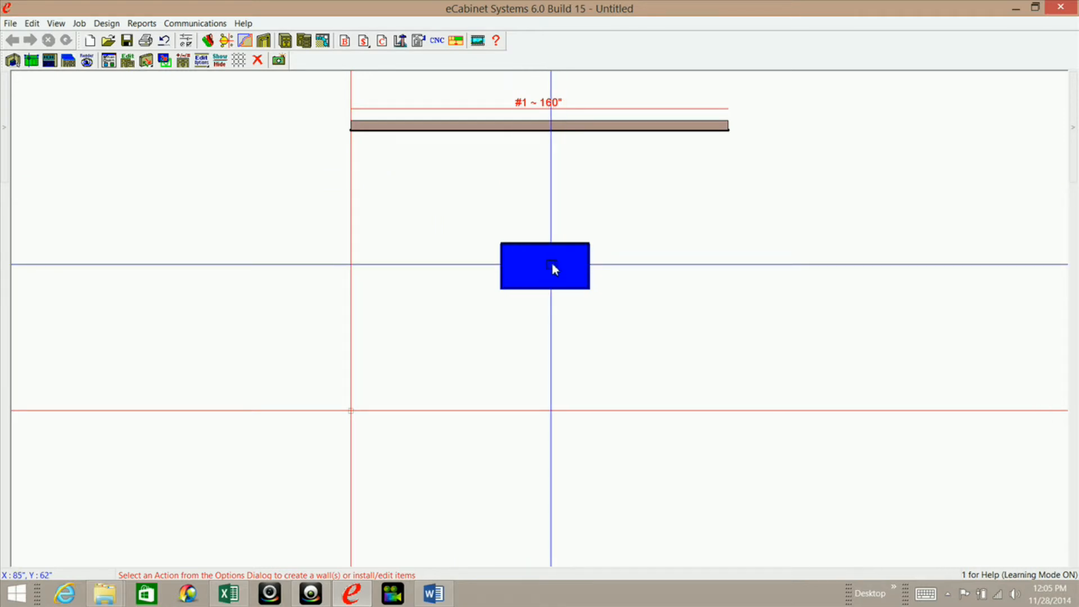
mouse_move(1072, 134)
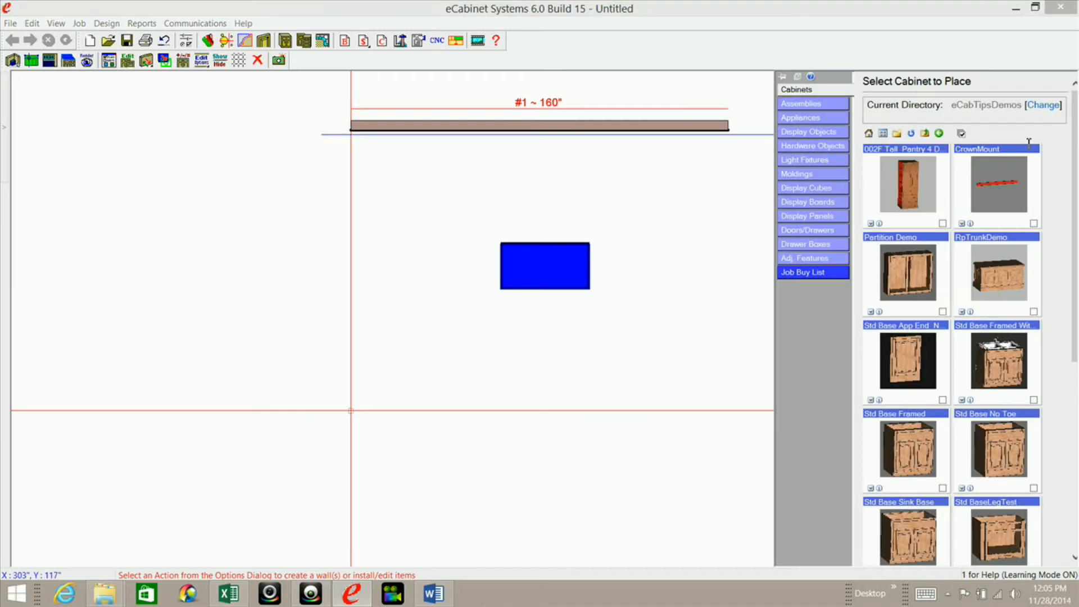
click(816, 162)
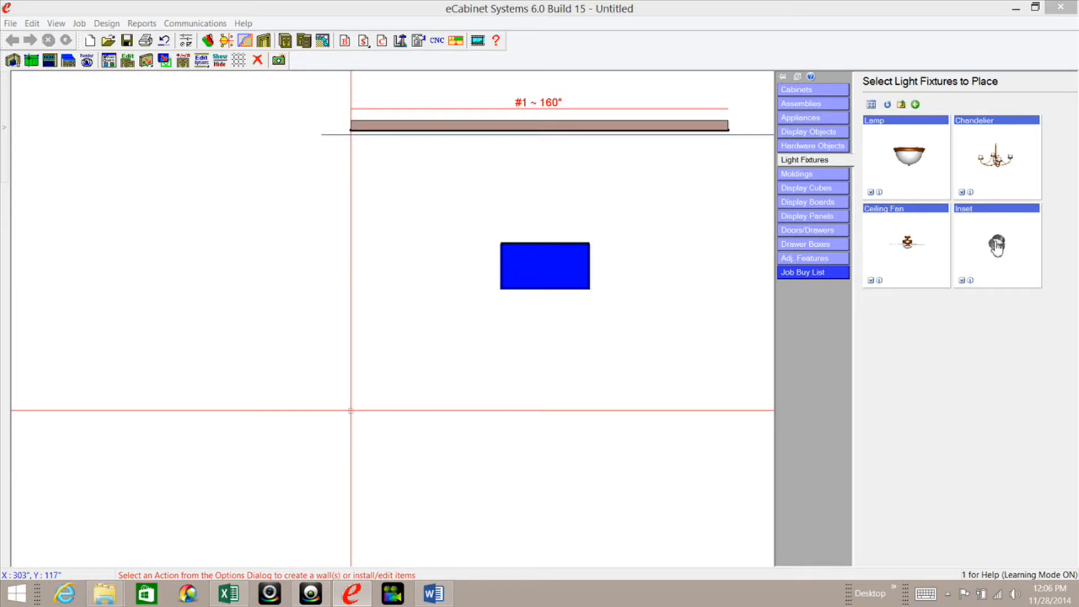
click(997, 247)
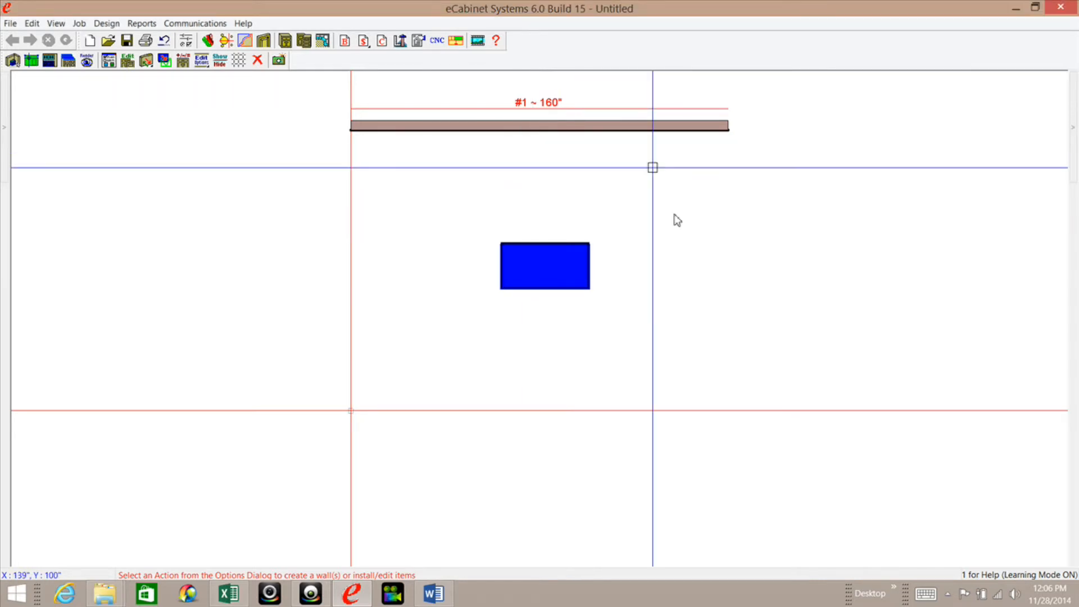
mouse_move(1072, 111)
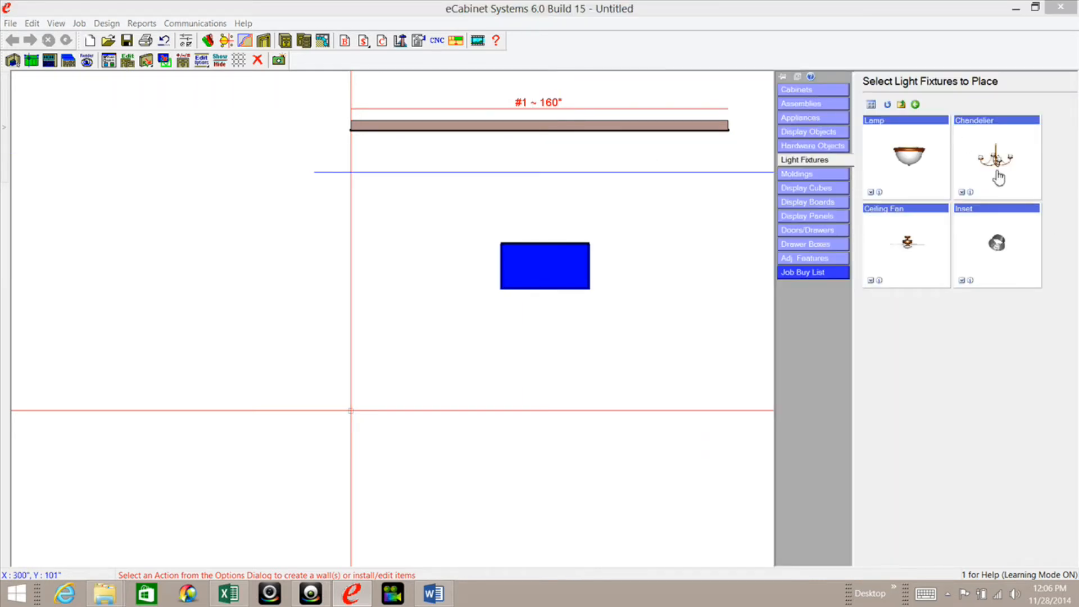
click(913, 164)
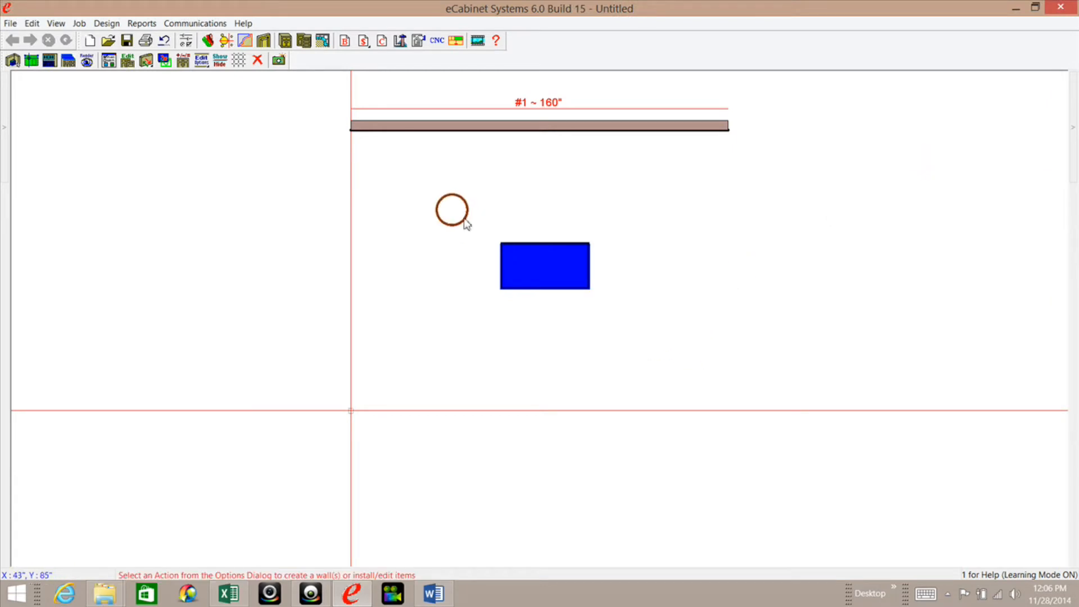
click(666, 335)
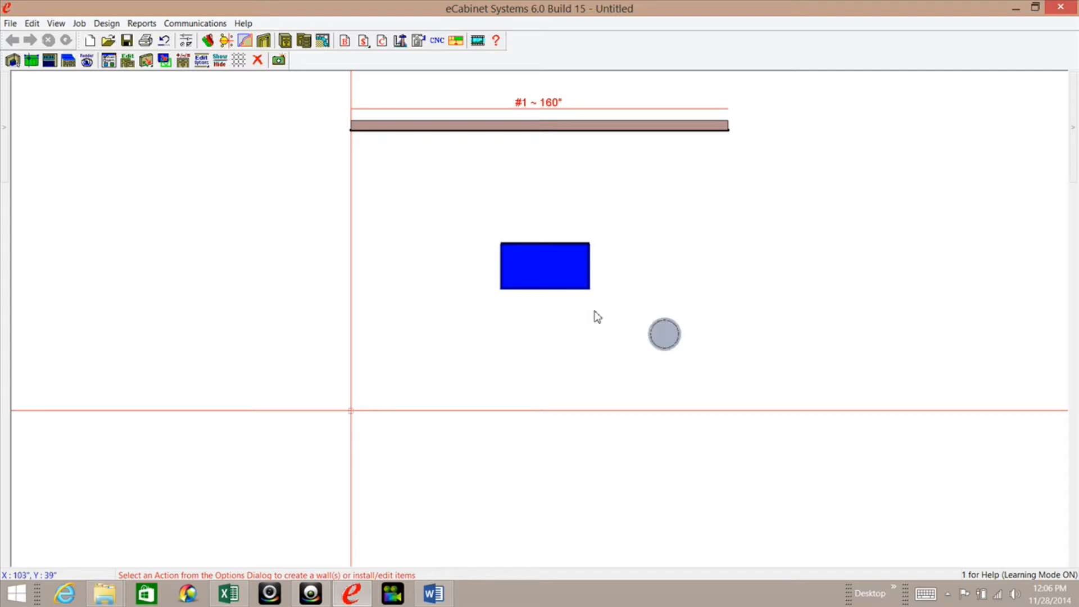
Associate the placed lamp fixture with wall #1
right_click(606, 129)
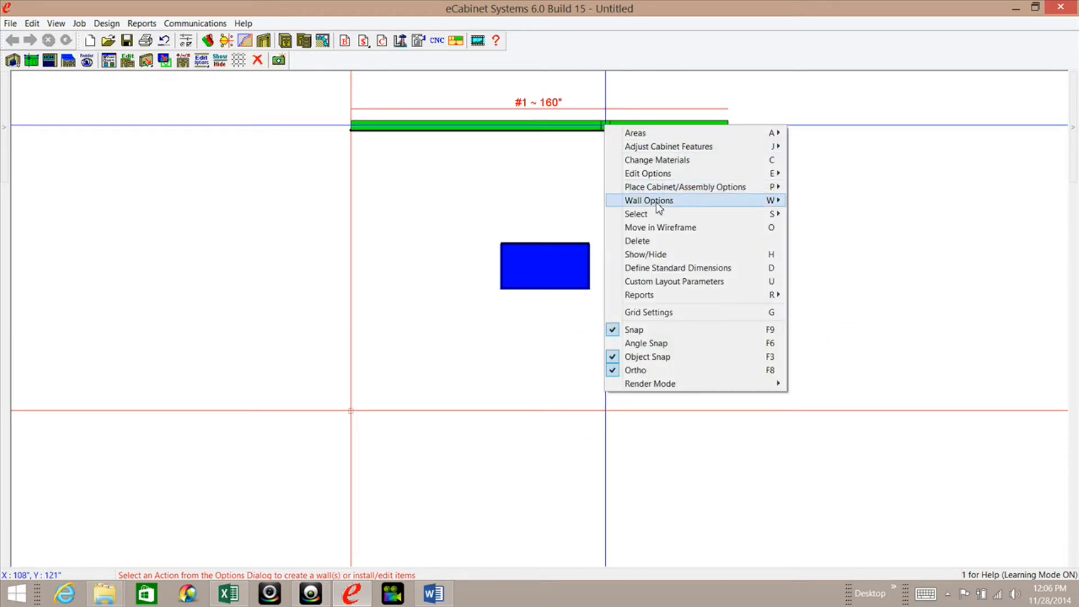
mouse_move(658, 202)
mouse_move(511, 219)
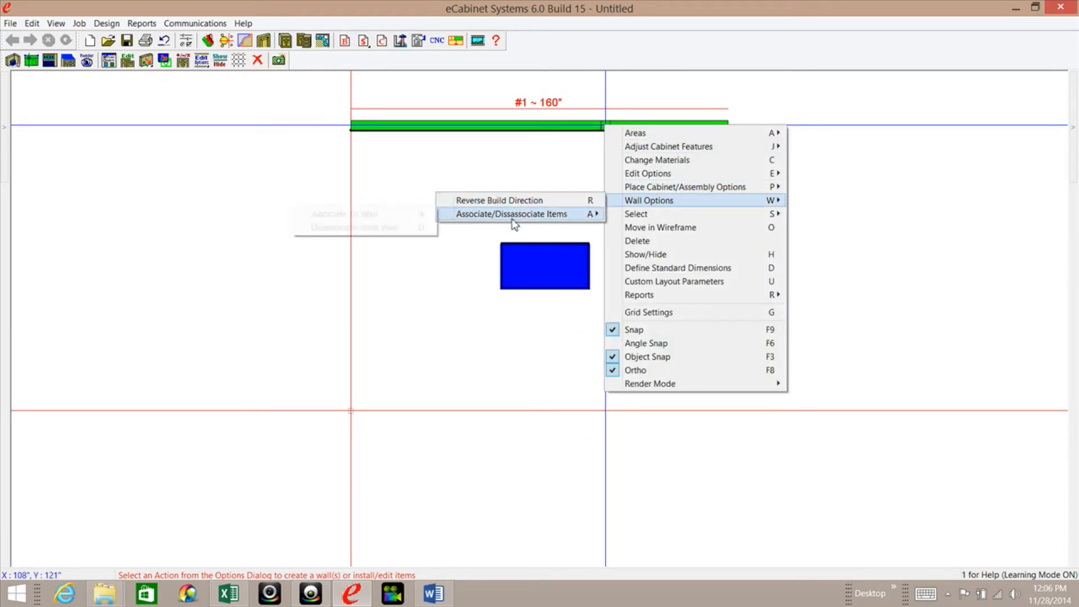
click(340, 214)
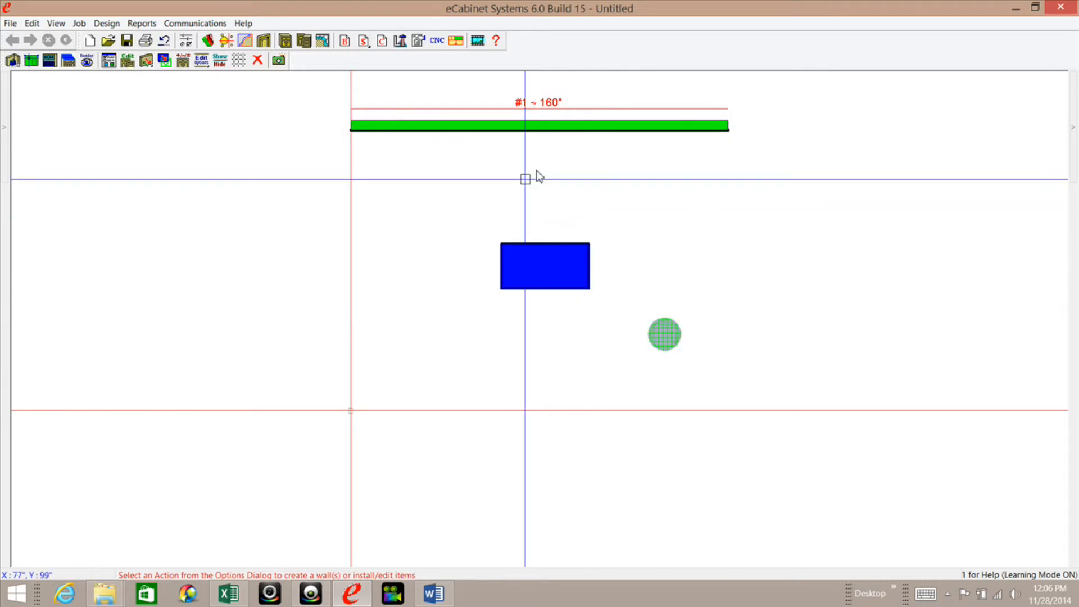
click(498, 125)
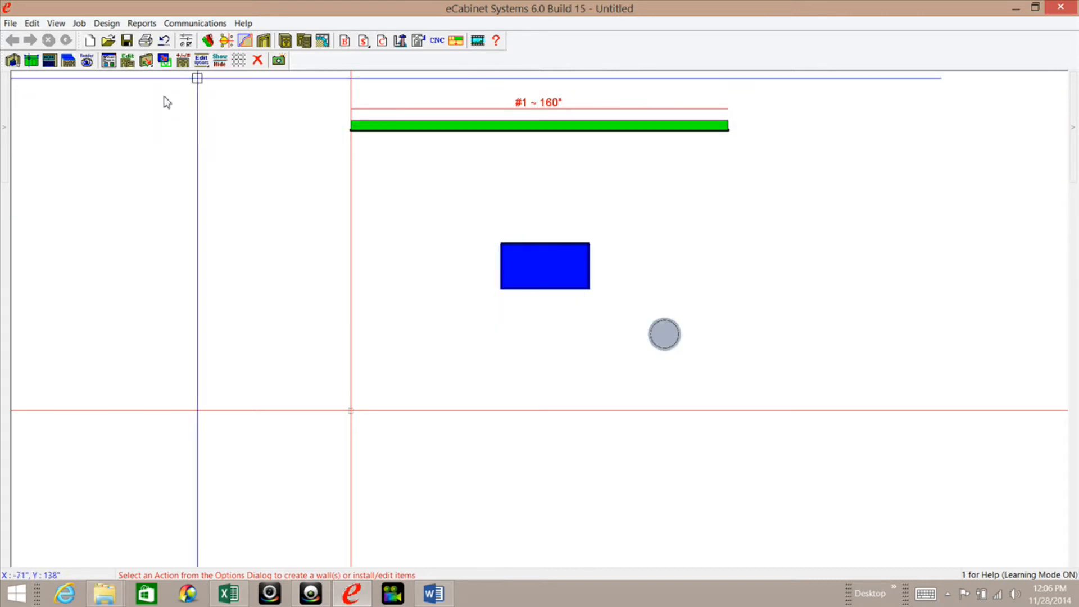
Show wall #1 in elevation view and nudge the lamp down in 1/2" increments to 5 1/2" below the wall's top
click(49, 60)
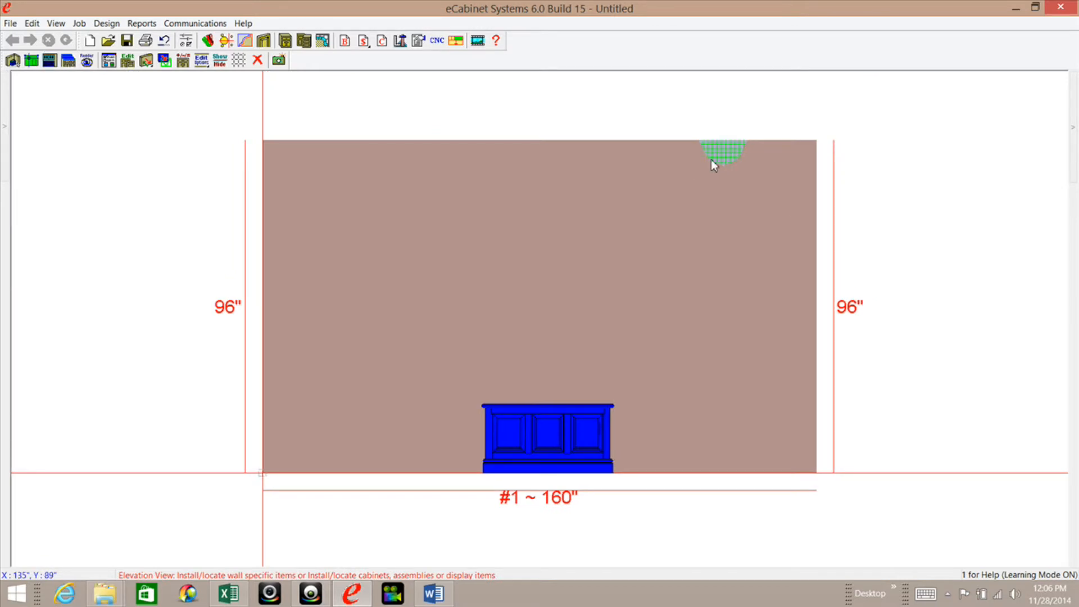
mouse_move(9, 176)
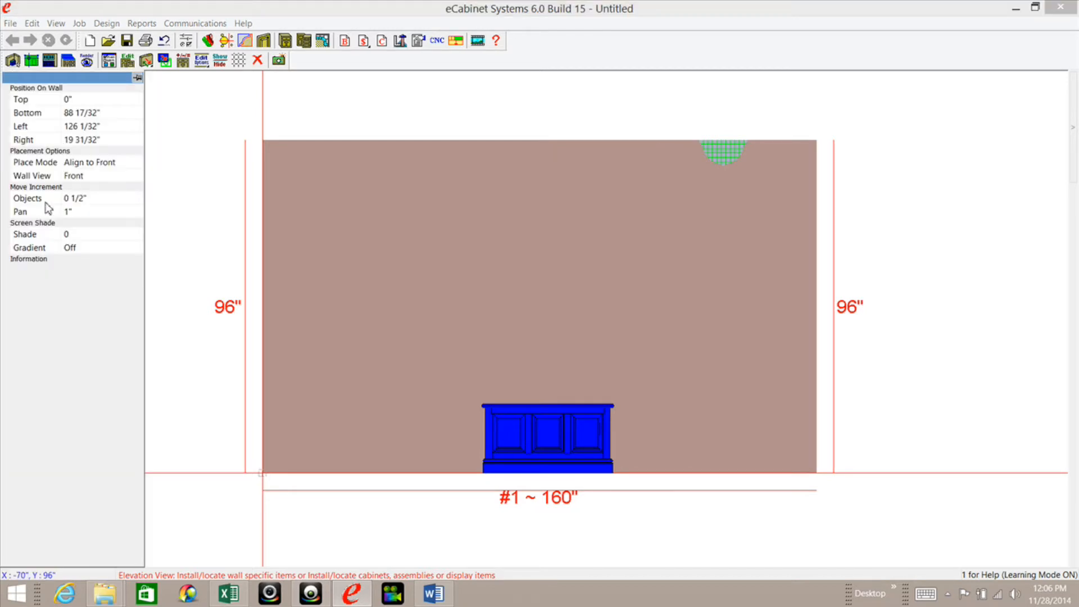
click(86, 200)
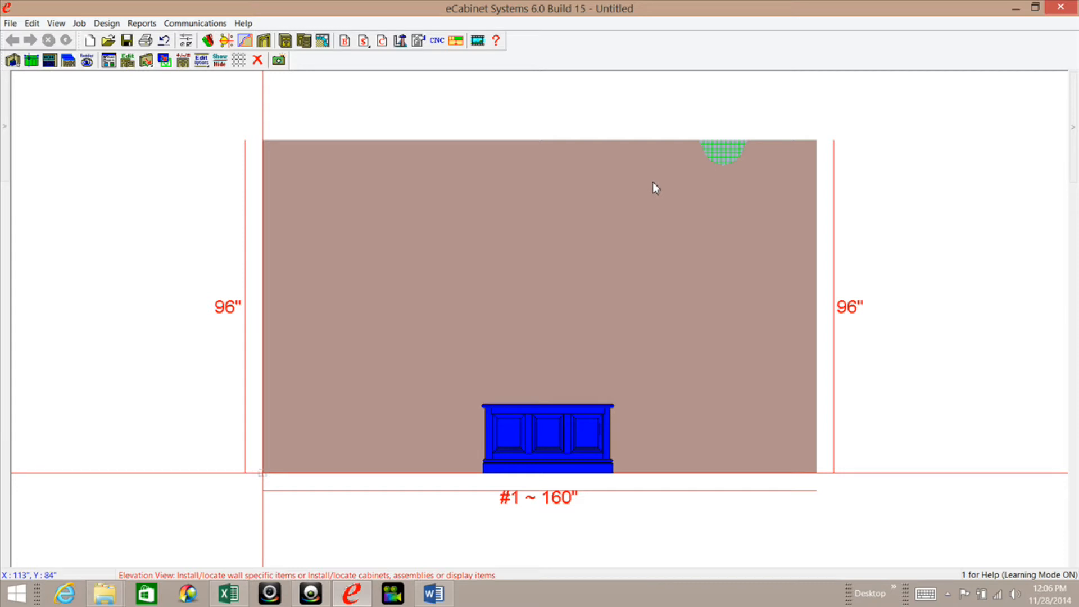
key(Down)
key(Down)
key(Down)
key(Down)
key(Down)
mouse_move(13, 157)
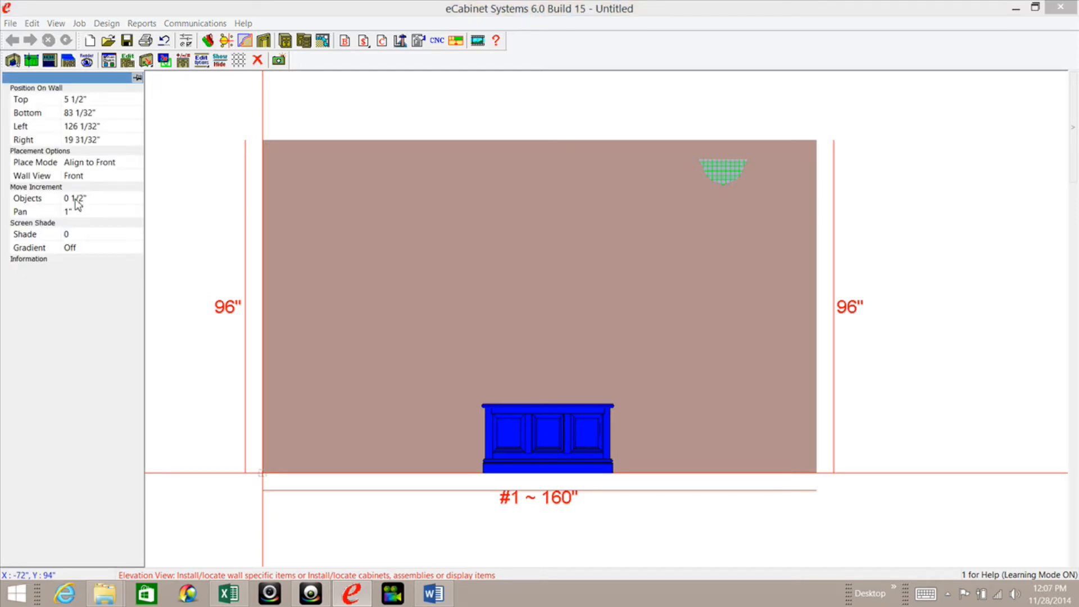
Lower the lamp further in the elevation, straight down to about the height of the trunk's top
click(723, 169)
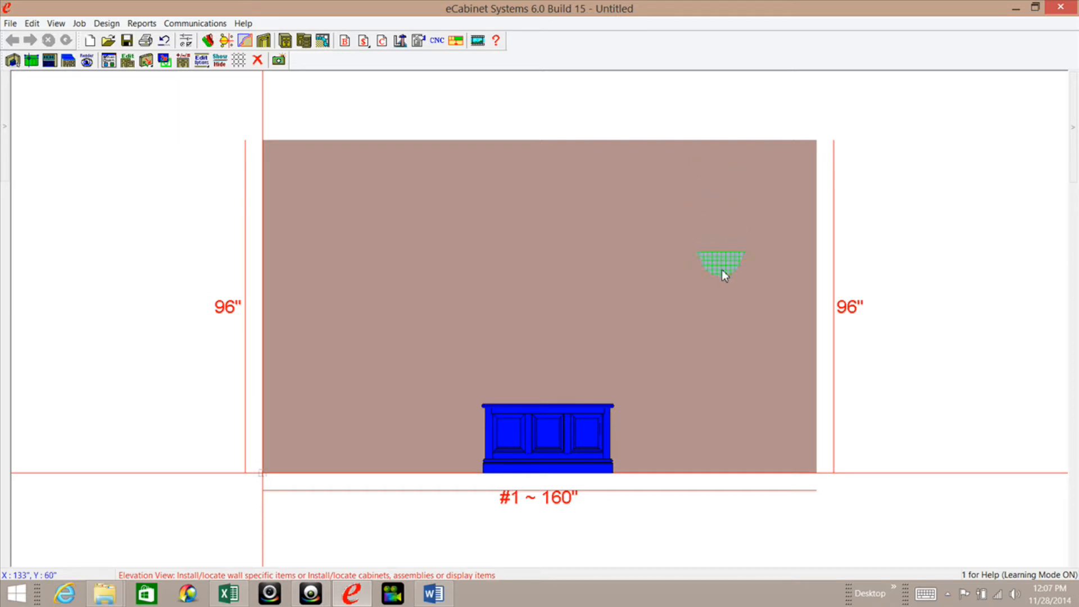
drag(711, 278, 745, 281)
drag(727, 329, 726, 399)
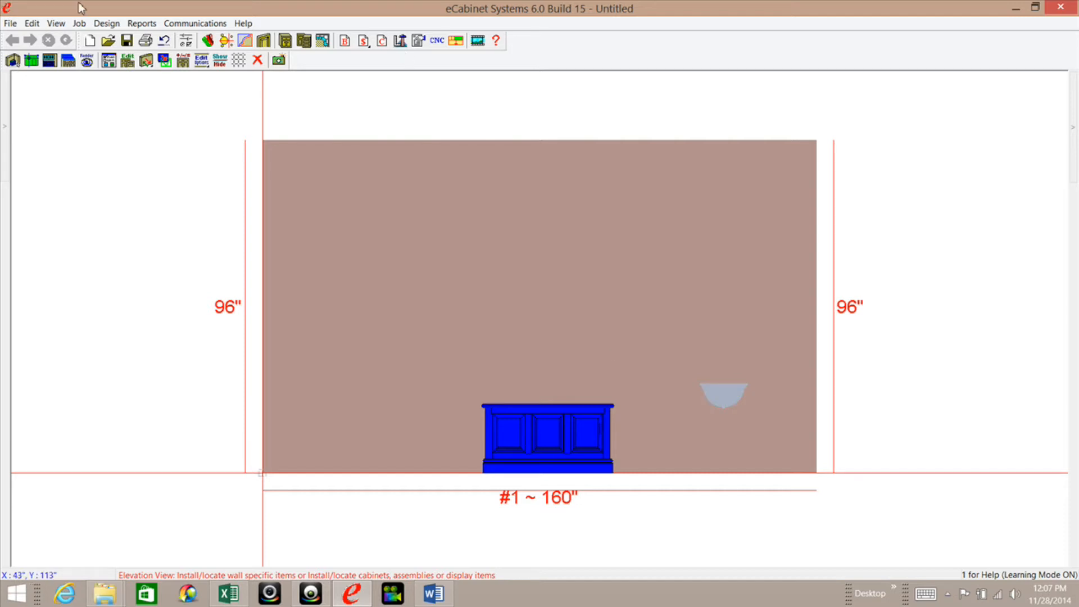
Produce a presentation render from the render view, with the trunk seen close up from a front corner and the lamp beside it
click(87, 61)
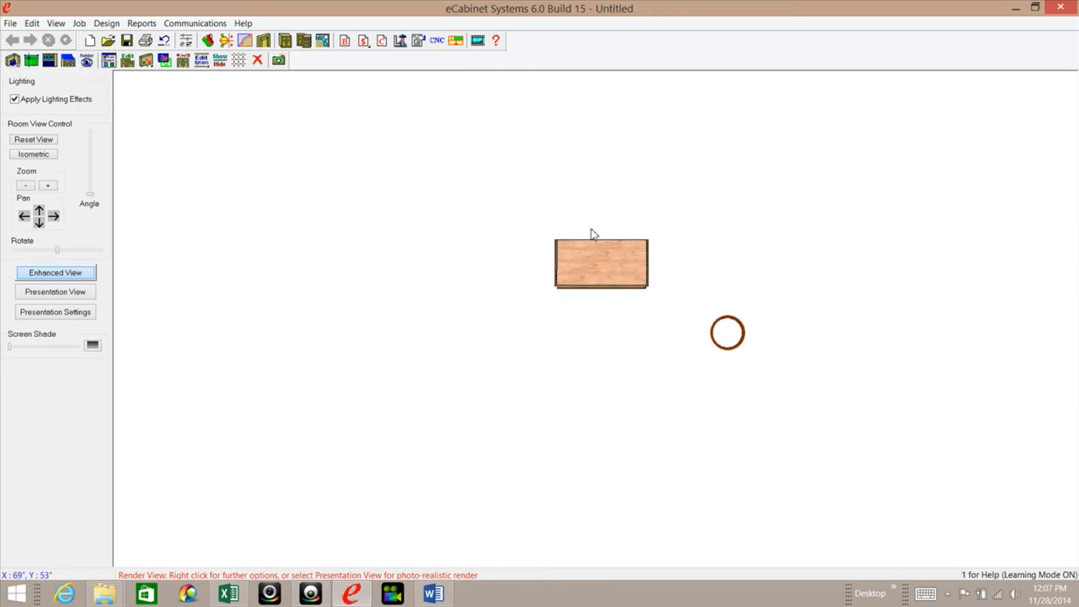
drag(590, 229, 612, 104)
drag(561, 293, 625, 257)
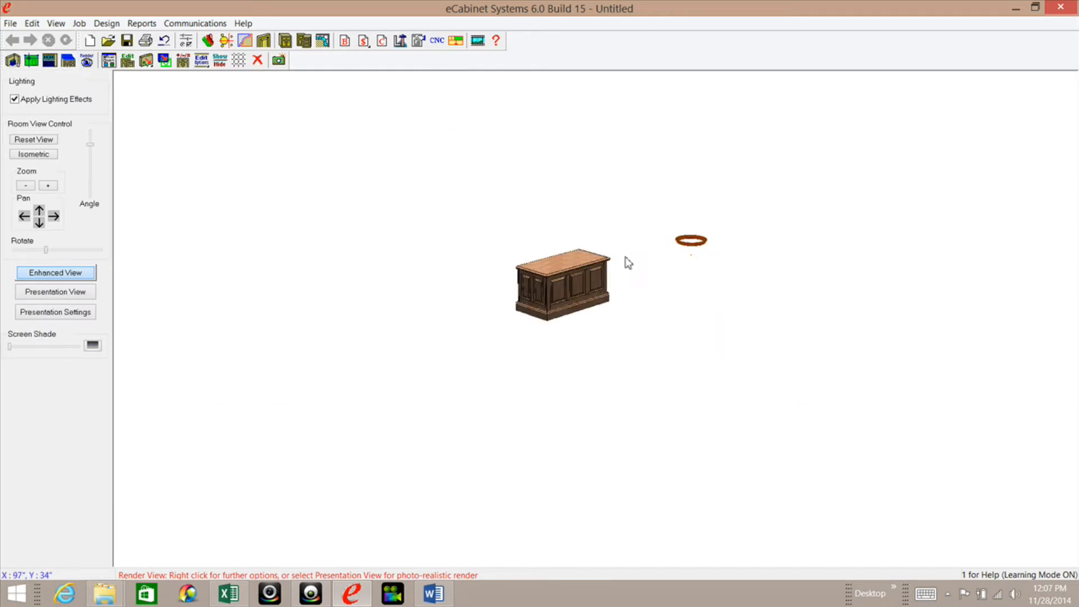
middle_drag(574, 265, 618, 275)
right_drag(618, 276, 589, 487)
middle_drag(653, 316, 453, 368)
mouse_move(580, 308)
mouse_down()
mouse_move(565, 328)
mouse_move(529, 317)
mouse_move(534, 283)
mouse_move(578, 310)
mouse_up()
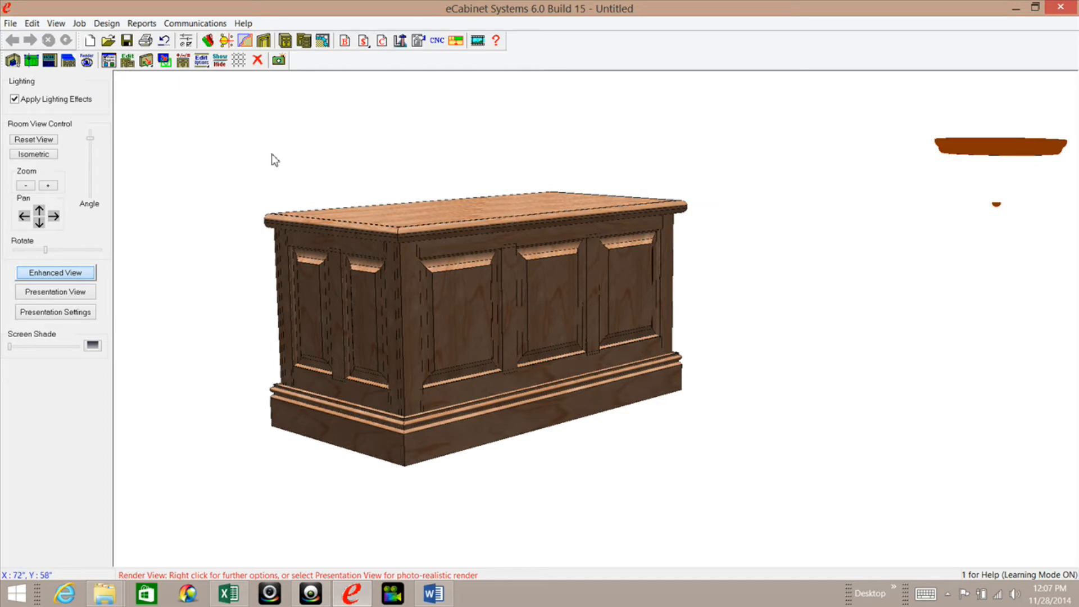
click(56, 292)
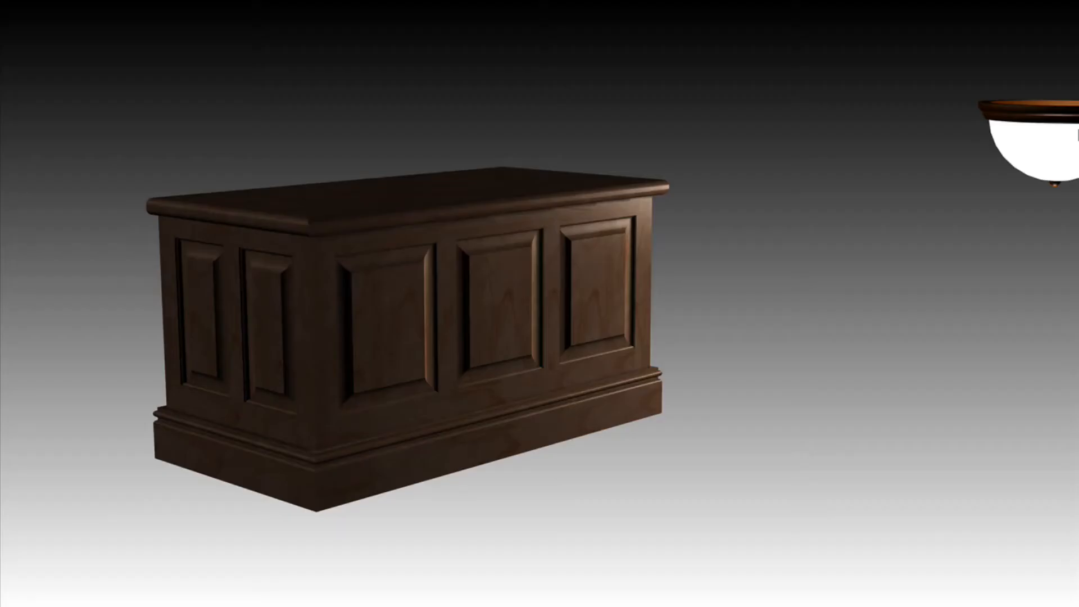
Set the lamp fixture's light intensity to 70 and render the presentation view again
right_click(1043, 153)
mouse_move(1009, 177)
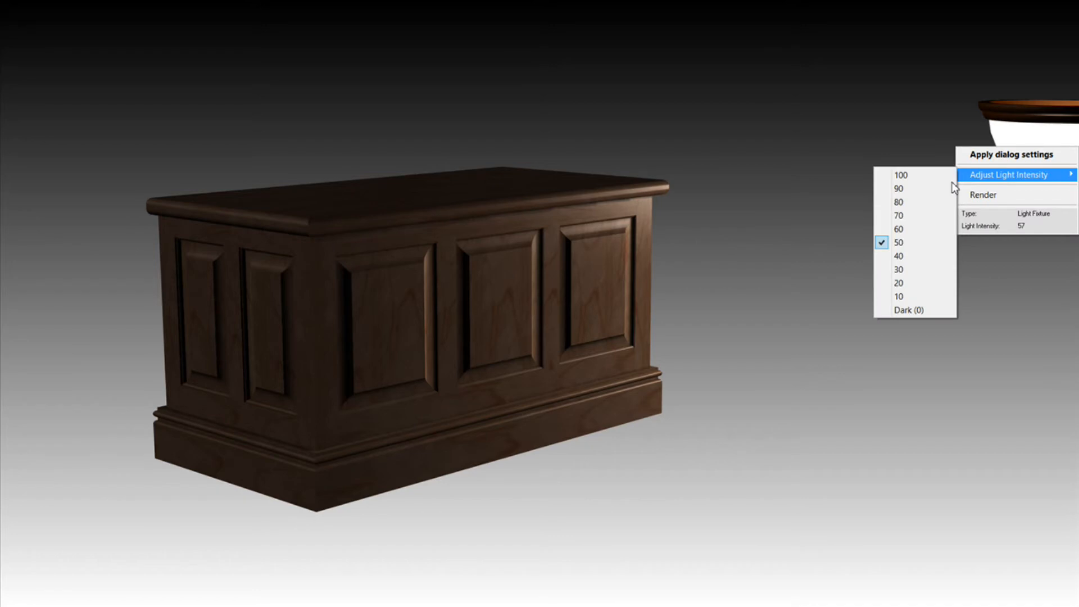
click(890, 216)
right_click(502, 291)
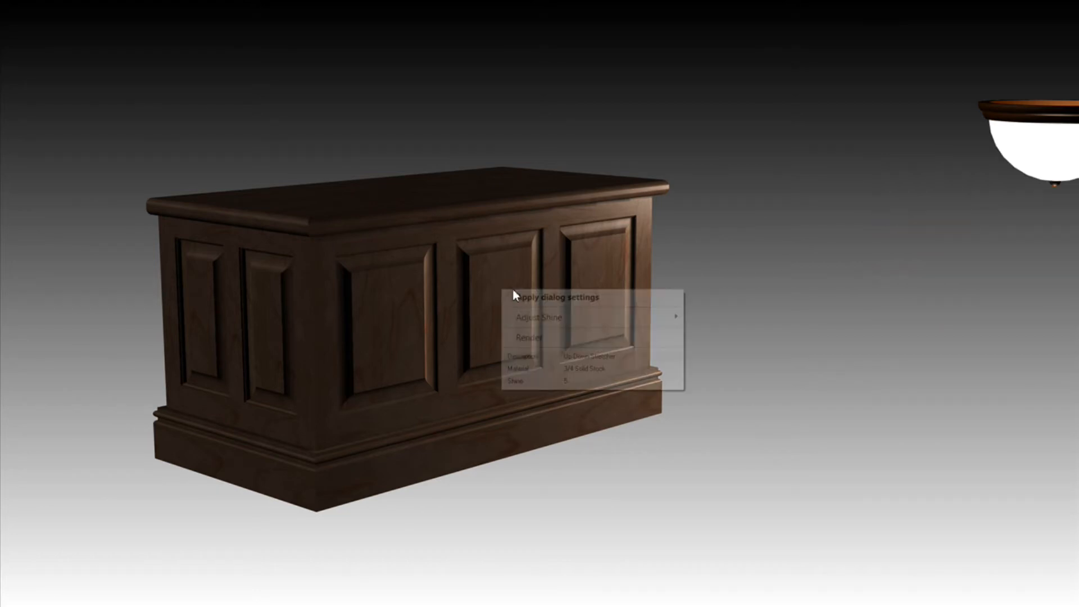
click(542, 337)
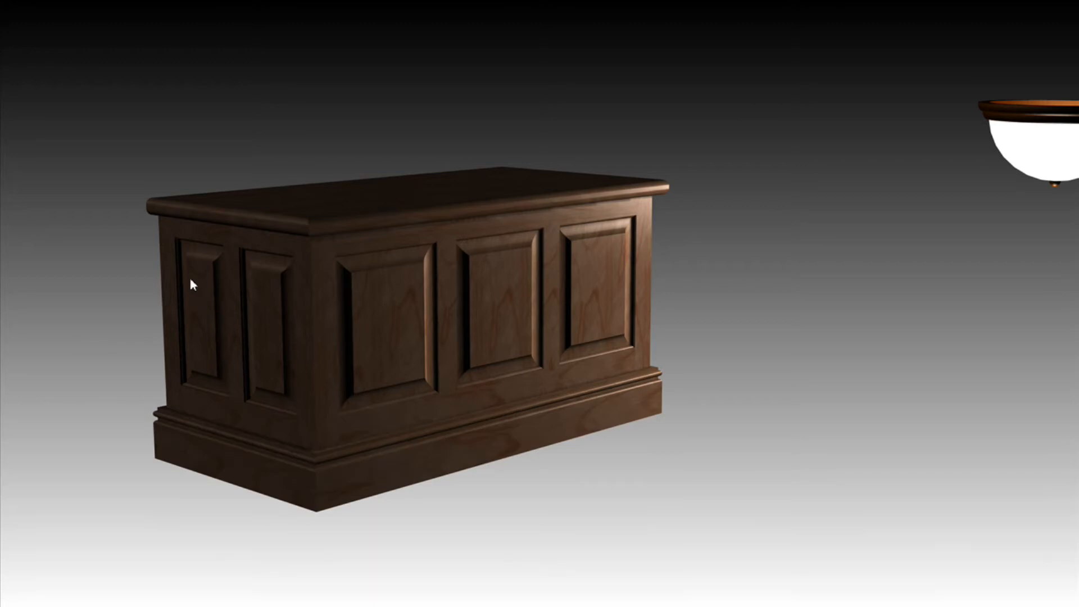
Raise the lamp fixture's light intensity to 80 and re-render the scene
right_click(1062, 158)
mouse_move(990, 183)
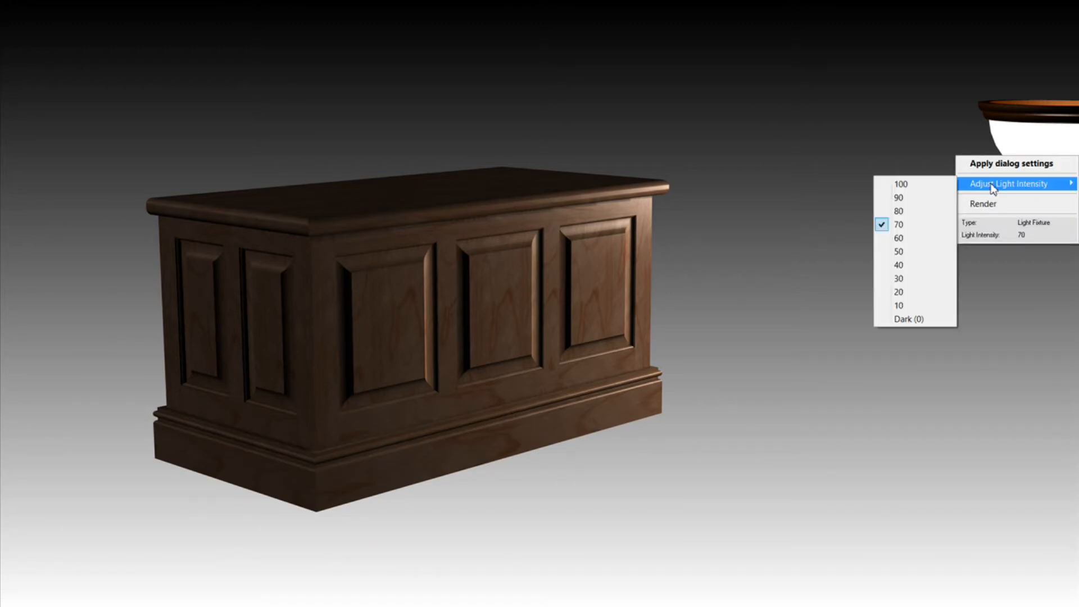
click(898, 212)
right_click(535, 254)
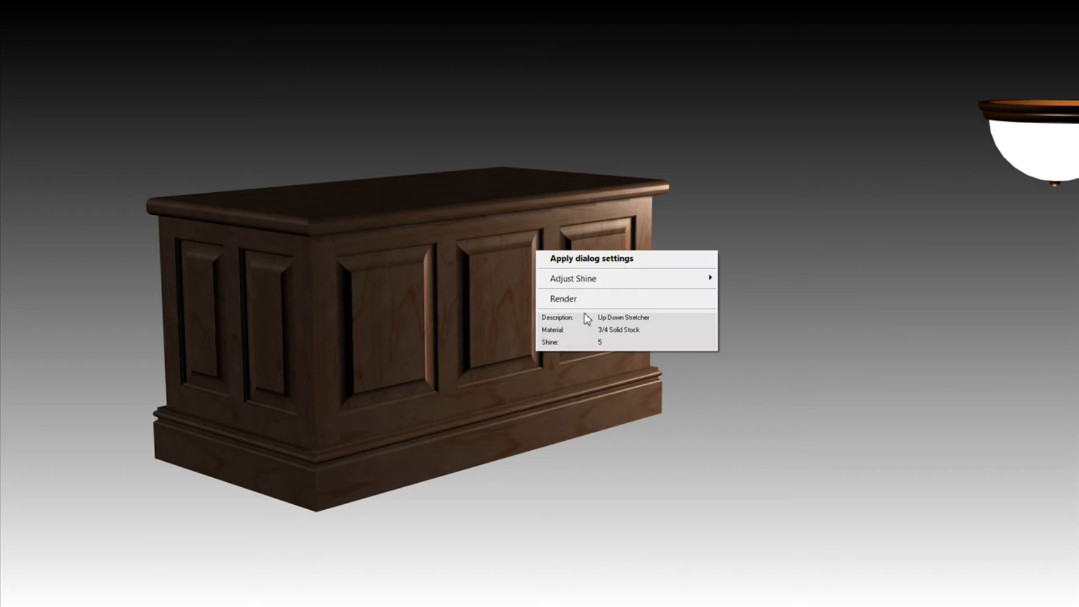
click(579, 299)
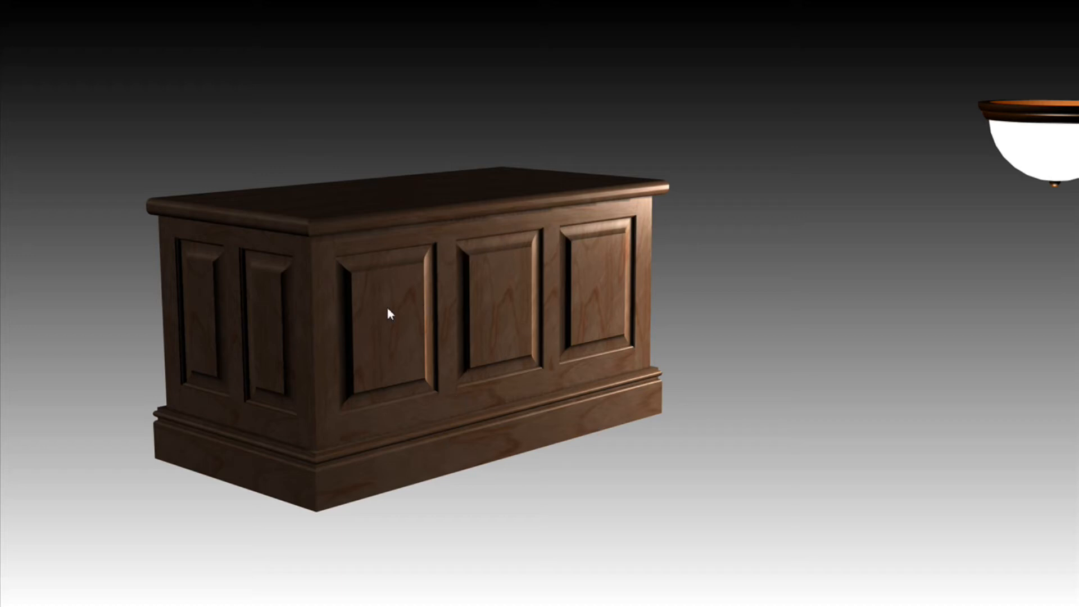
Check the shine value of the trunk's front frame and the available shine levels without choosing one
right_click(386, 283)
mouse_move(410, 313)
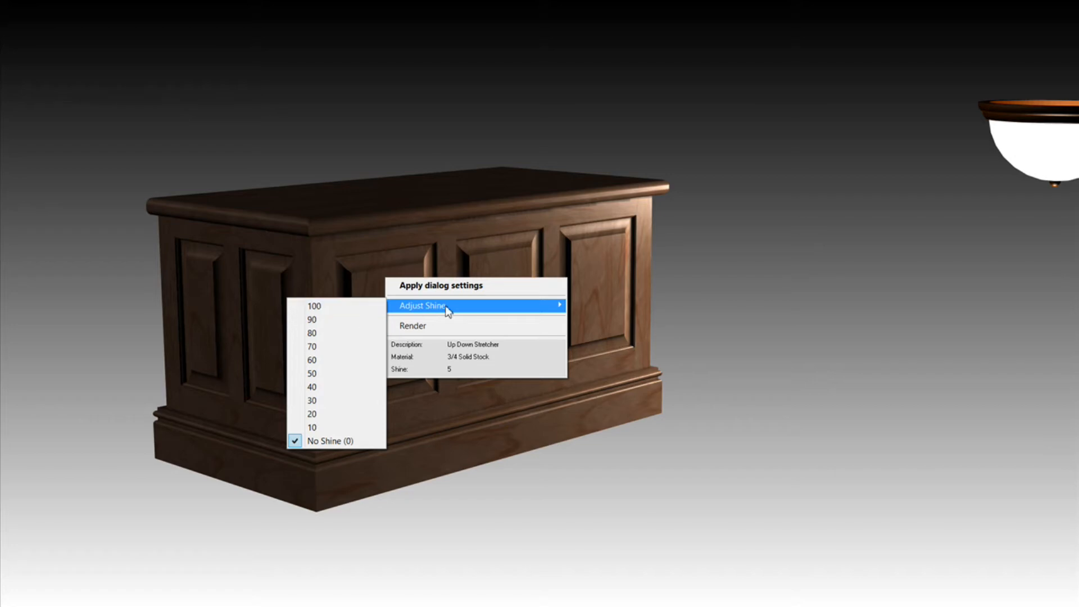
click(525, 257)
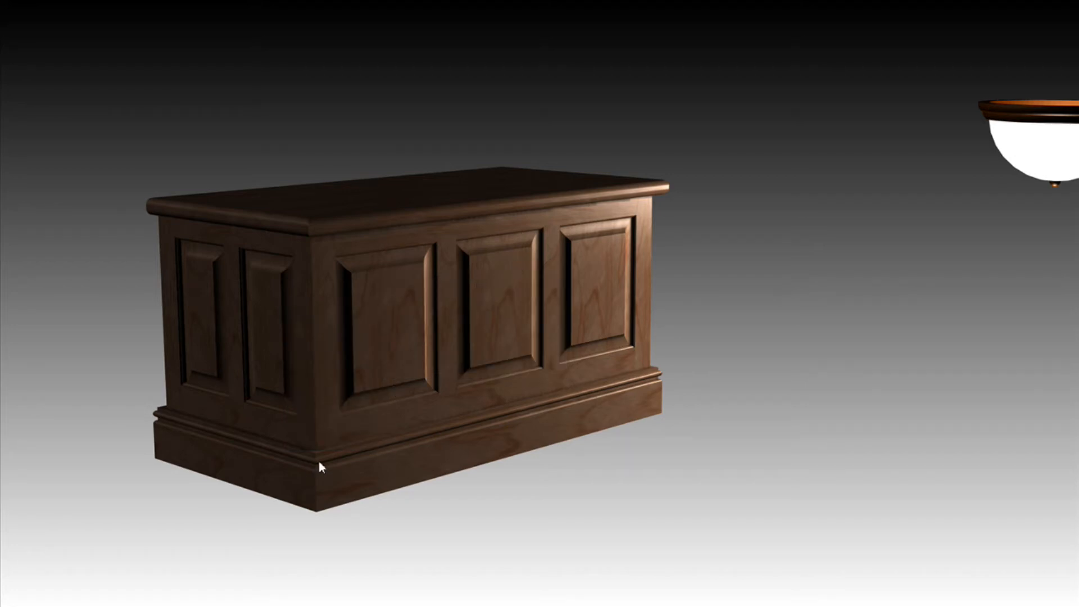
right_click(326, 424)
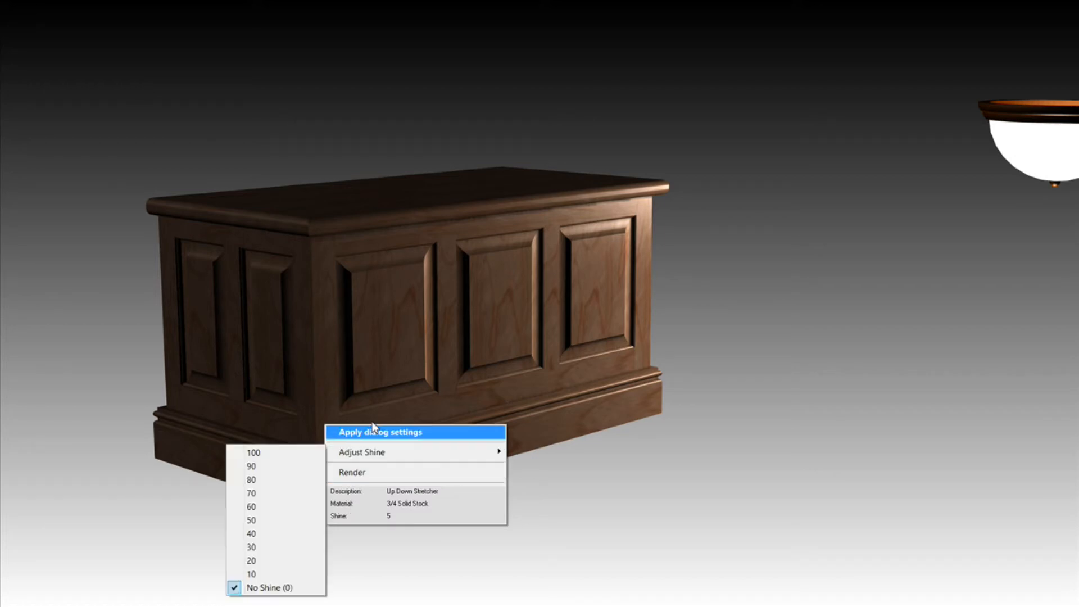
mouse_move(377, 453)
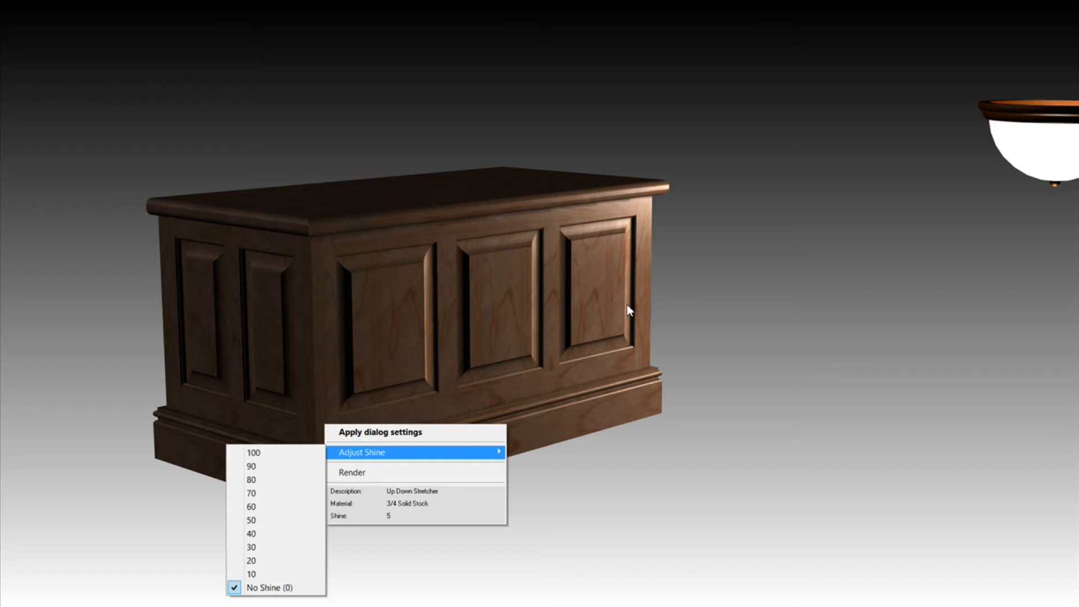
key(Escape)
key(Escape)
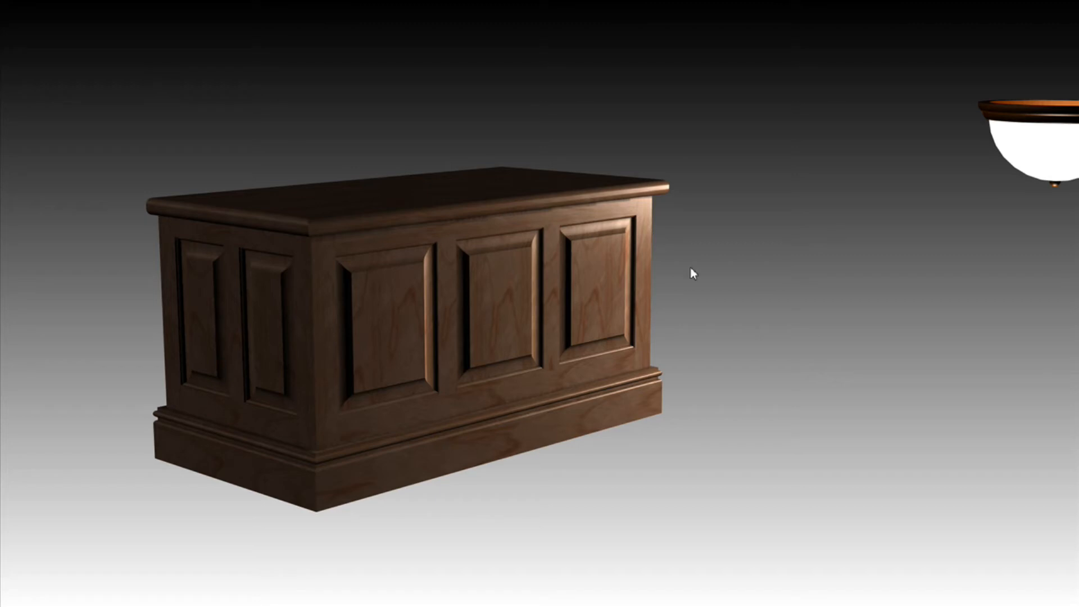
Set the shine in the presentation render controls to 1 and start another render of the trunk
mouse_move(255, 604)
mouse_move(103, 604)
mouse_move(137, 597)
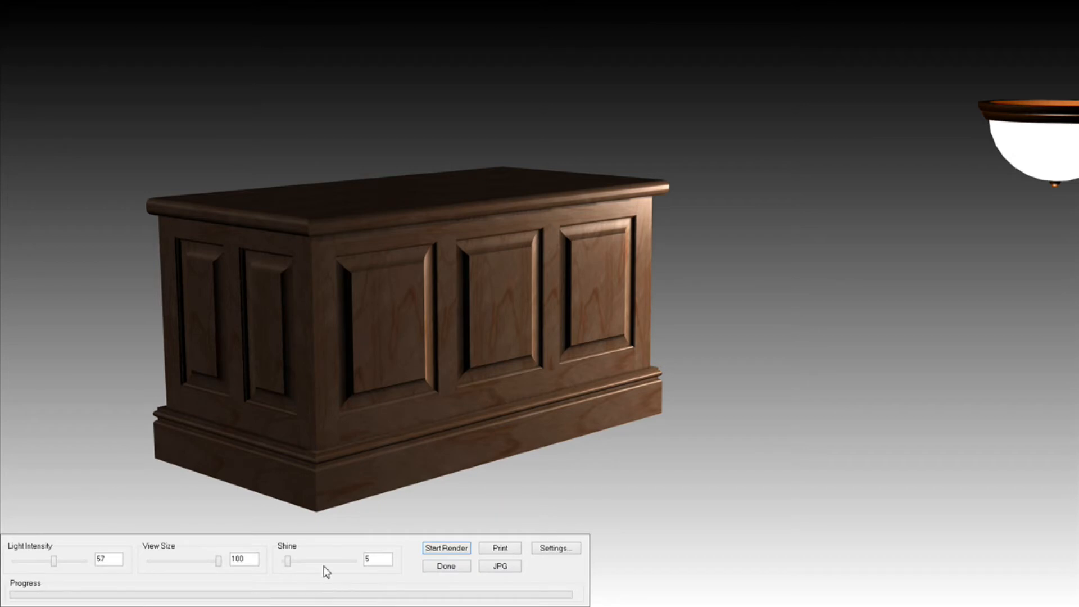
drag(290, 562, 258, 566)
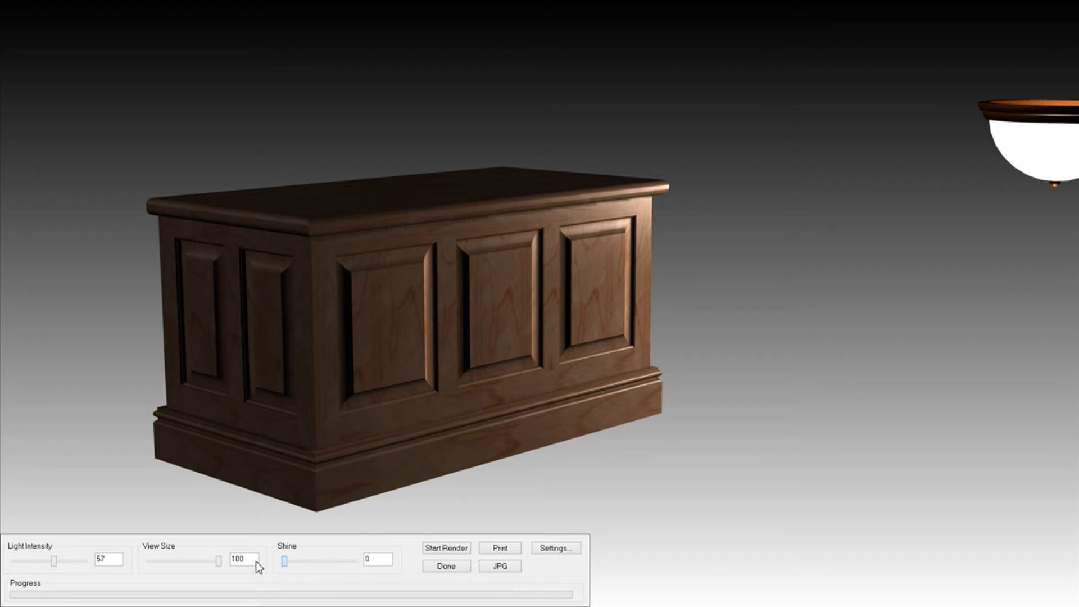
double_click(388, 562)
right_click(495, 301)
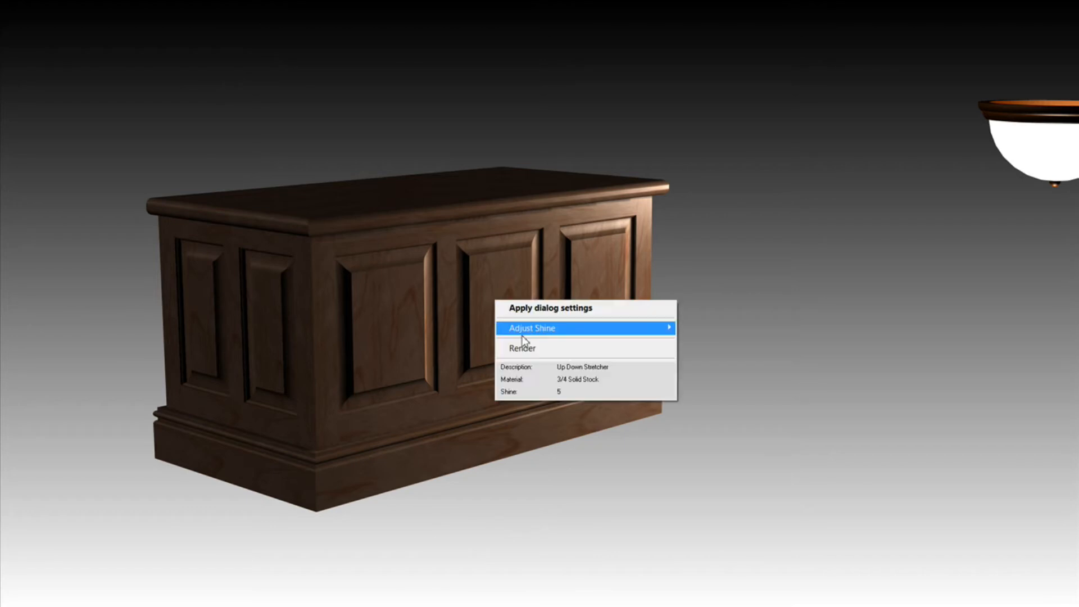
click(502, 345)
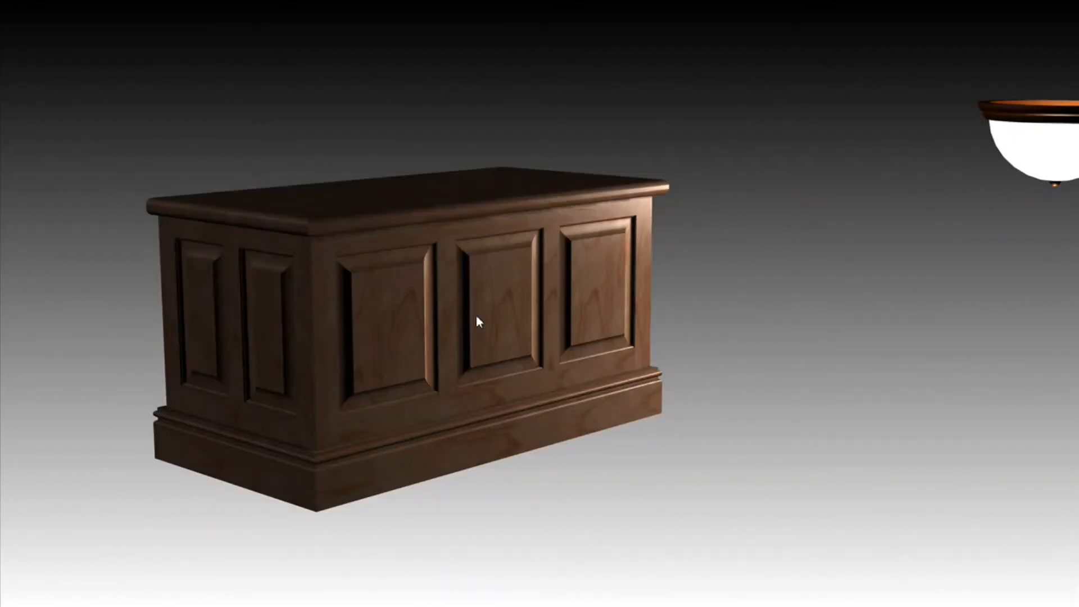
Apply the dialog's shine setting of 1 to the trunk's 3/4 Solid Stock parts and re-render
right_click(476, 318)
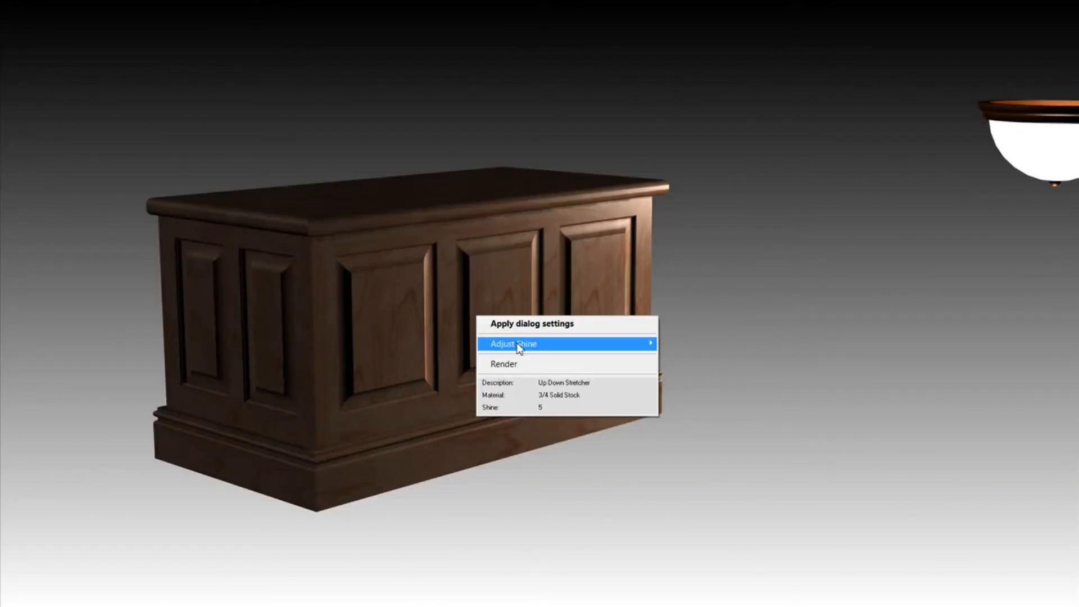
right_click(416, 281)
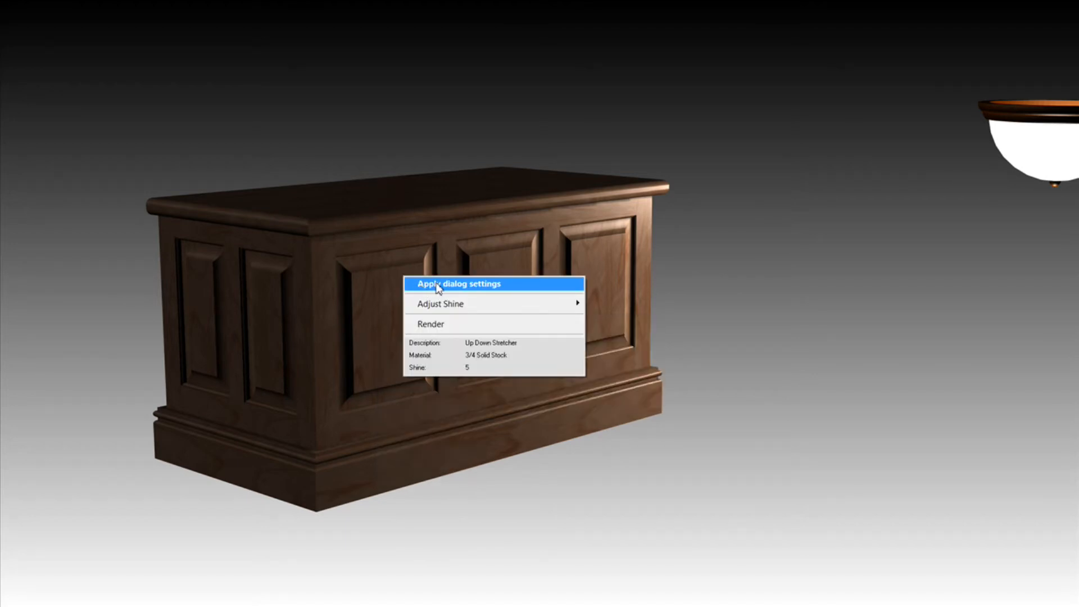
click(438, 284)
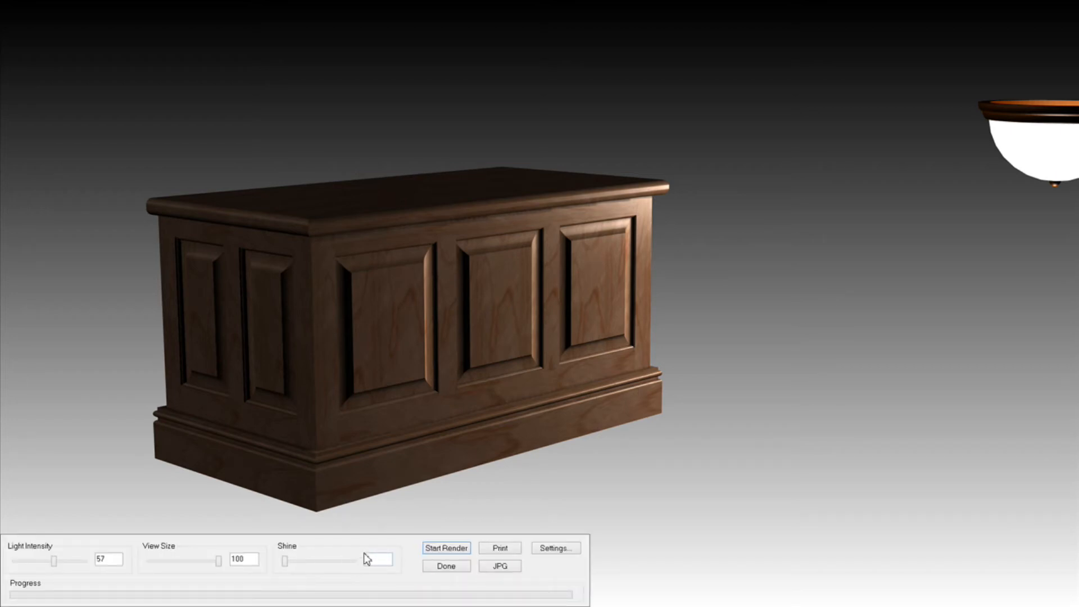
right_click(392, 282)
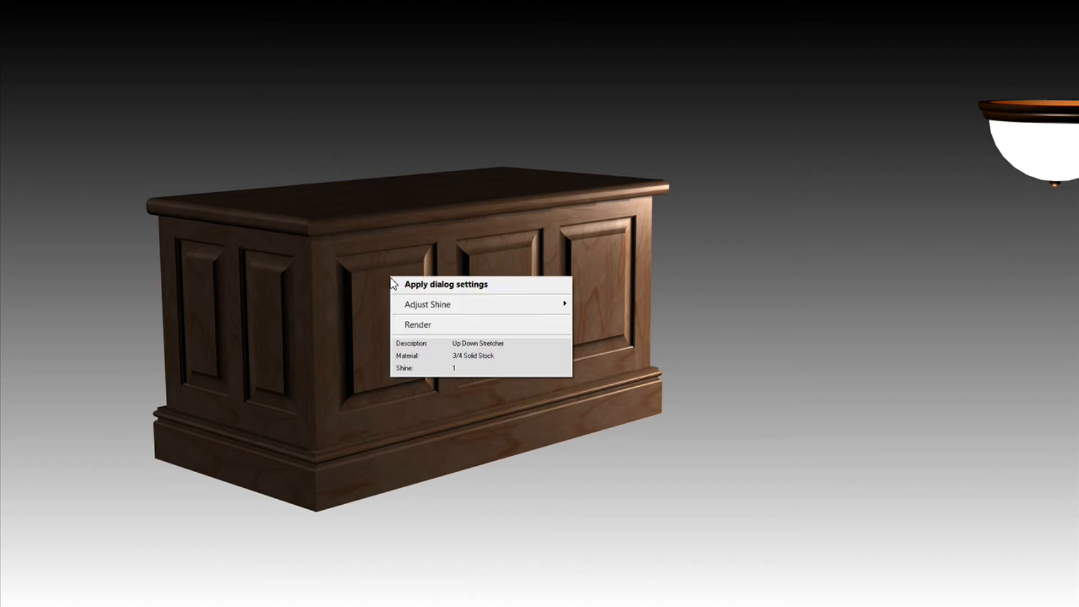
click(447, 287)
right_click(393, 331)
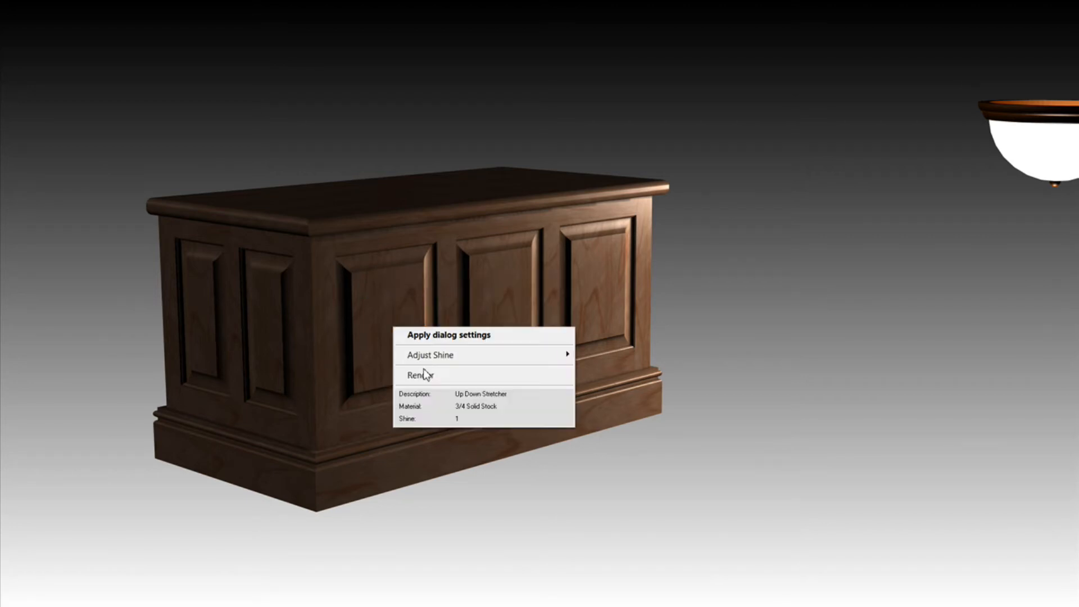
click(423, 374)
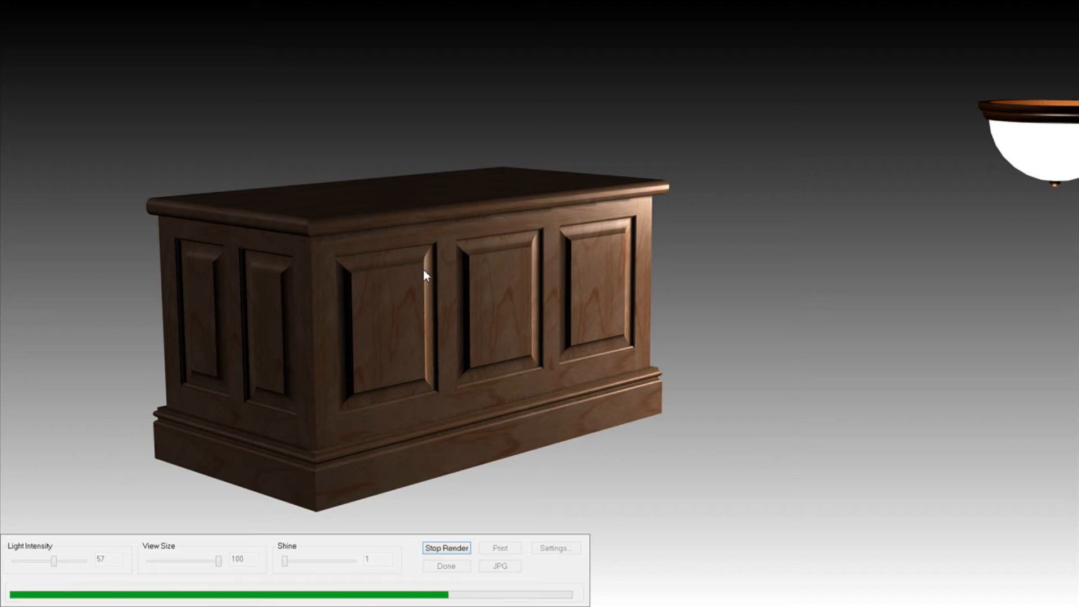
Set the shine in the render controls to 5, apply it to the trunk's parts, and re-render
right_click(458, 289)
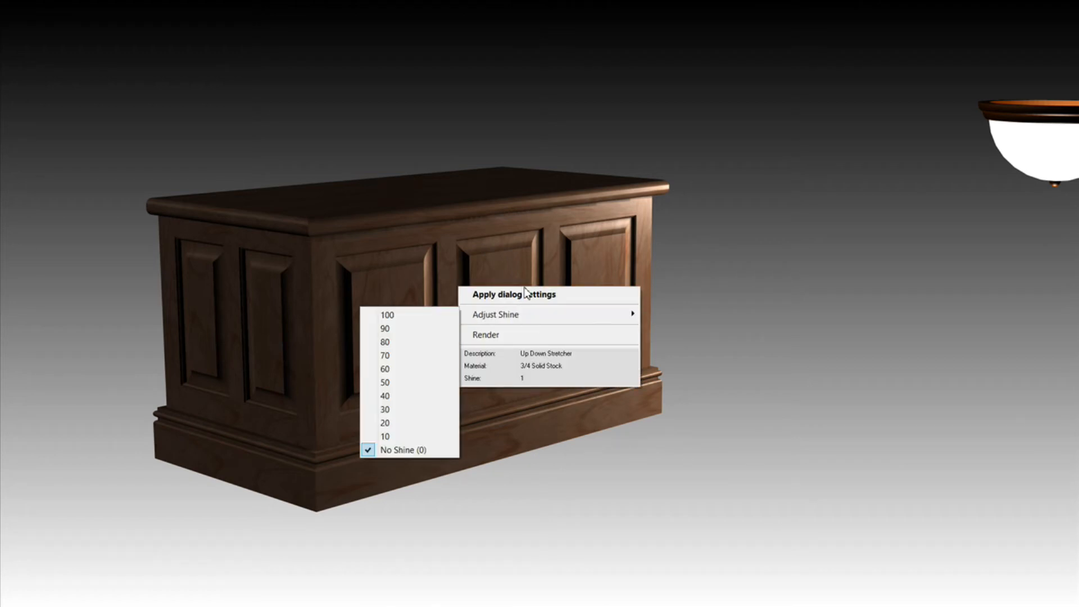
click(328, 567)
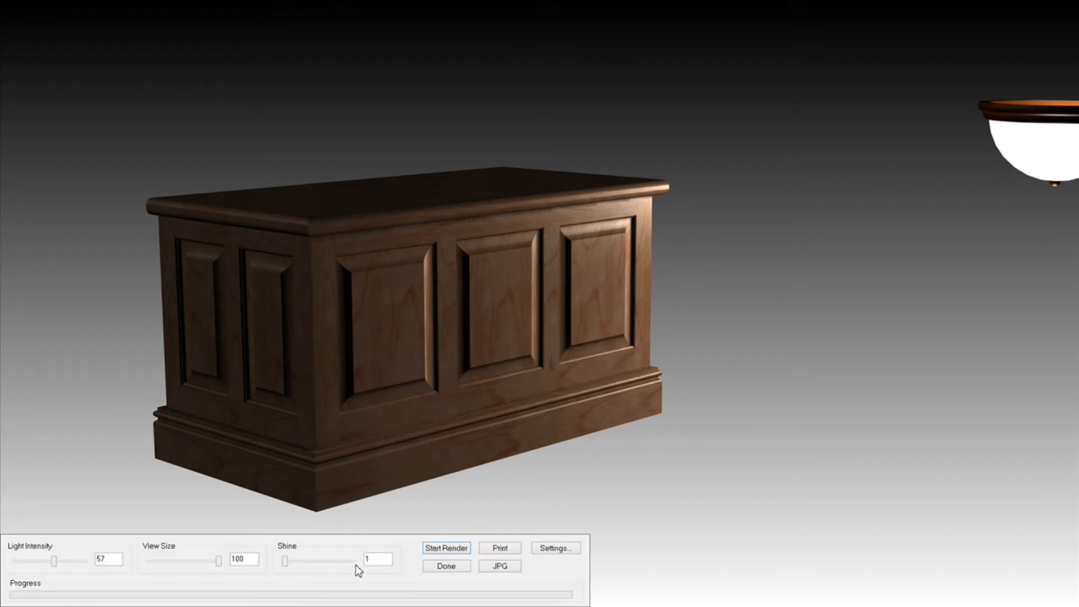
double_click(372, 559)
text(5)
click(453, 571)
right_click(405, 346)
click(438, 356)
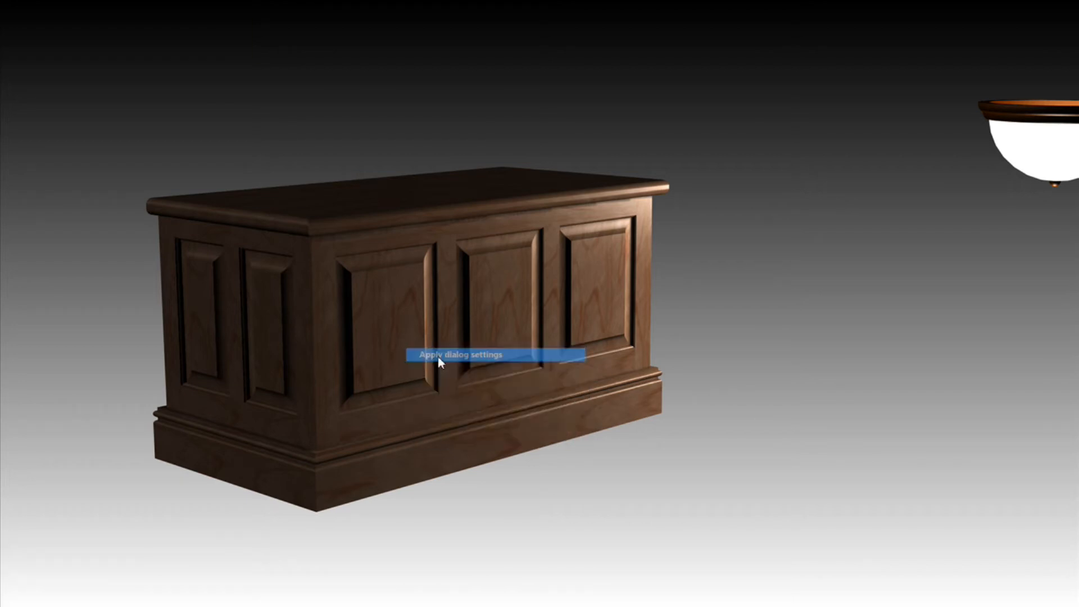
right_click(516, 322)
click(549, 369)
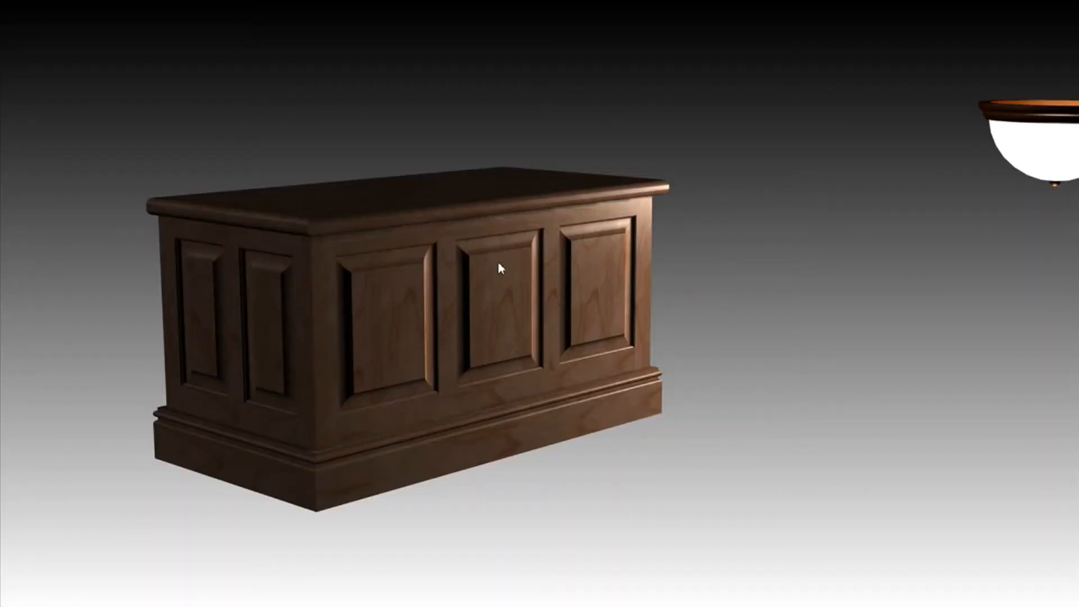
Leave the render for the plan view and place a second Lamp in front of the trunk at about X 4", Y 21"
click(456, 566)
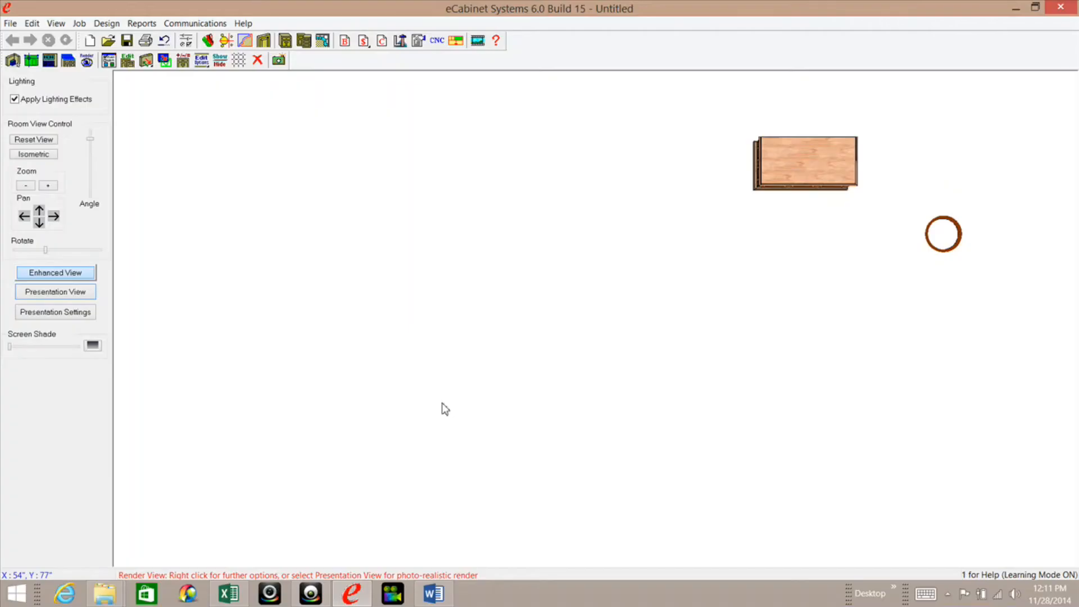
click(13, 60)
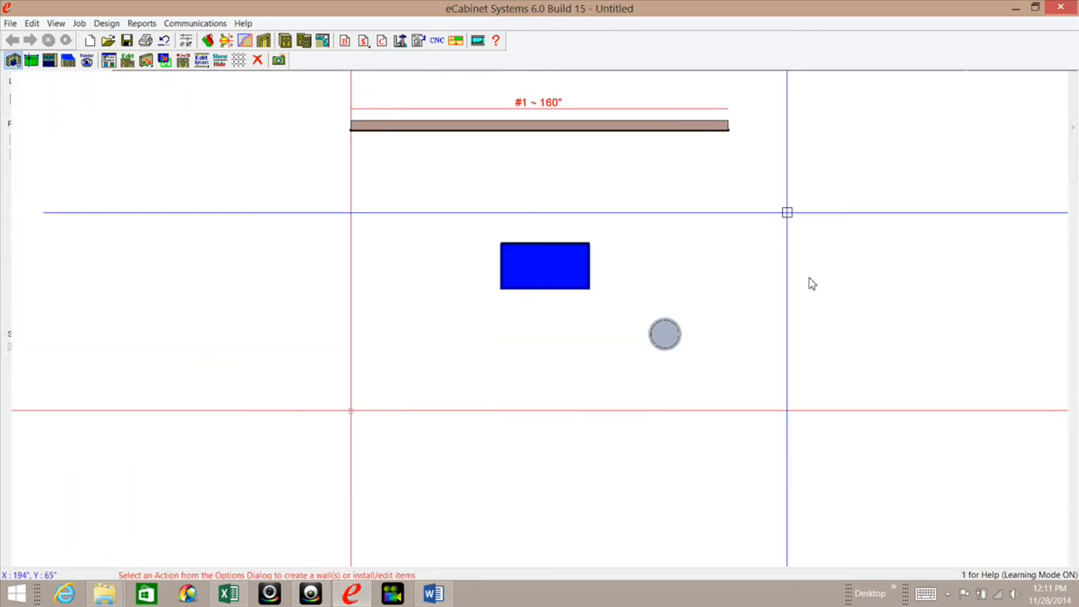
mouse_move(1072, 157)
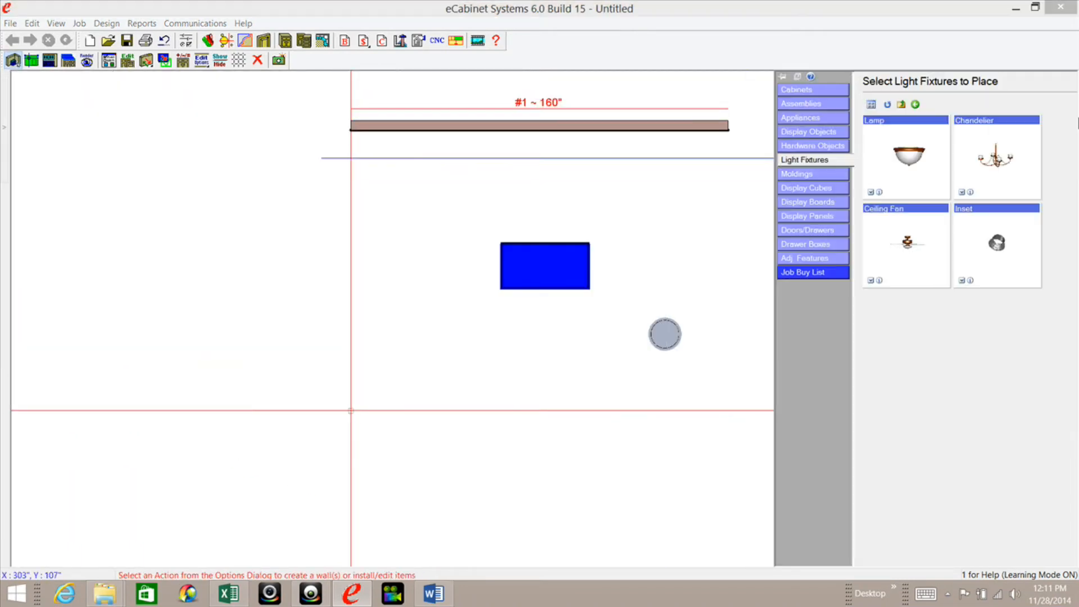
click(910, 157)
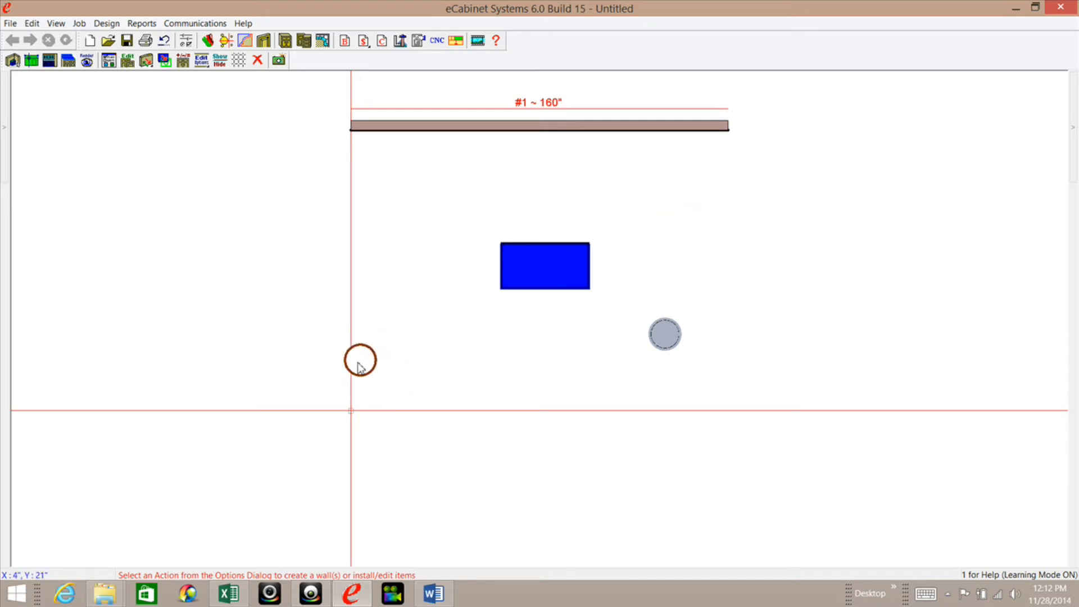
click(358, 366)
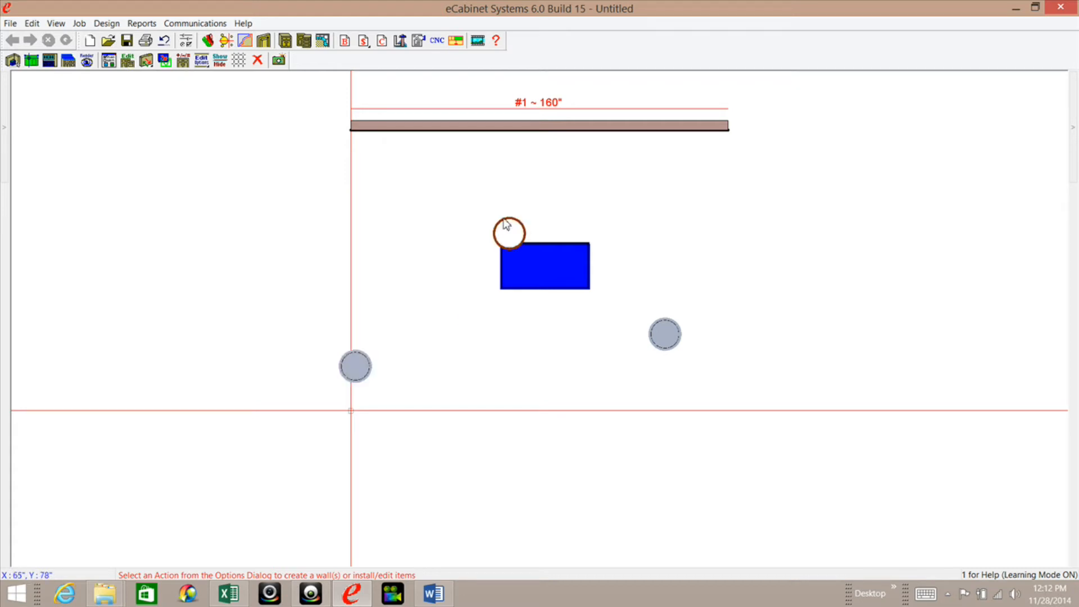
right_click(503, 183)
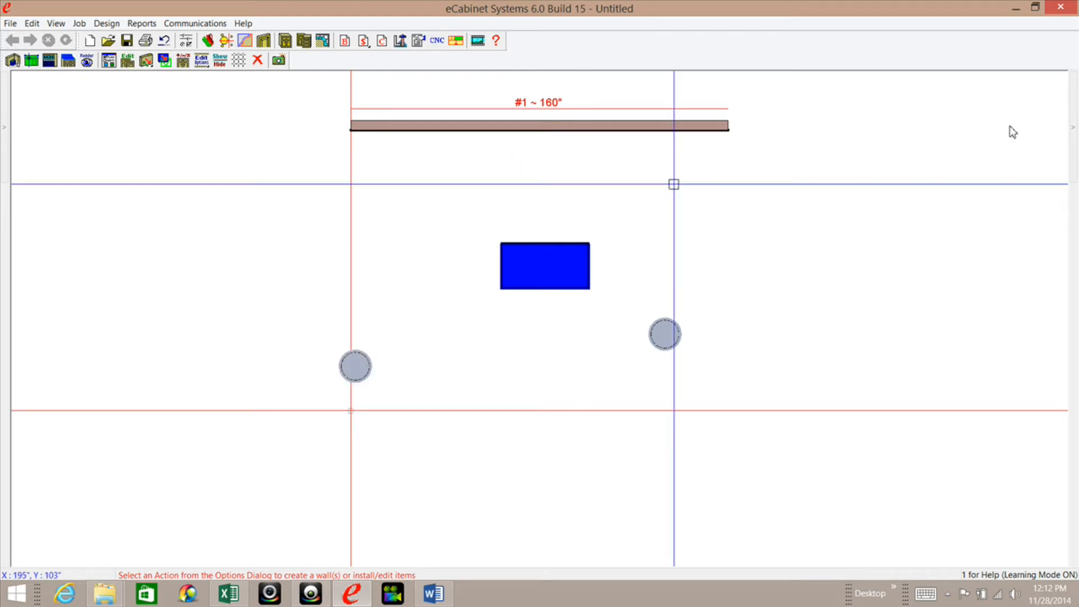
Place a third Lamp behind the trunk, against wall #1, at about X 43", Y 112"
mouse_move(1072, 126)
click(920, 167)
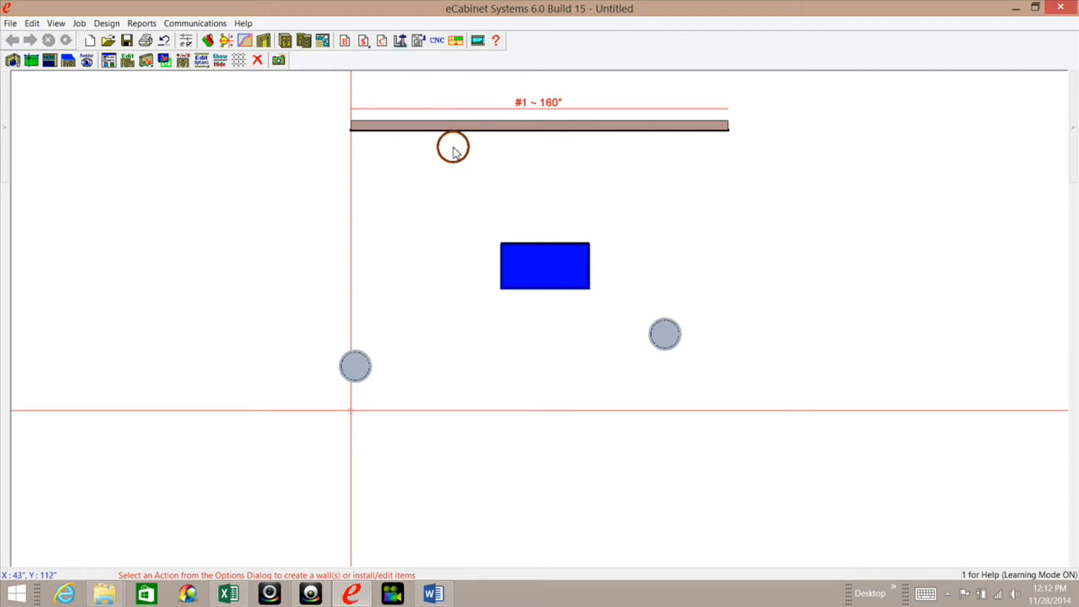
click(455, 149)
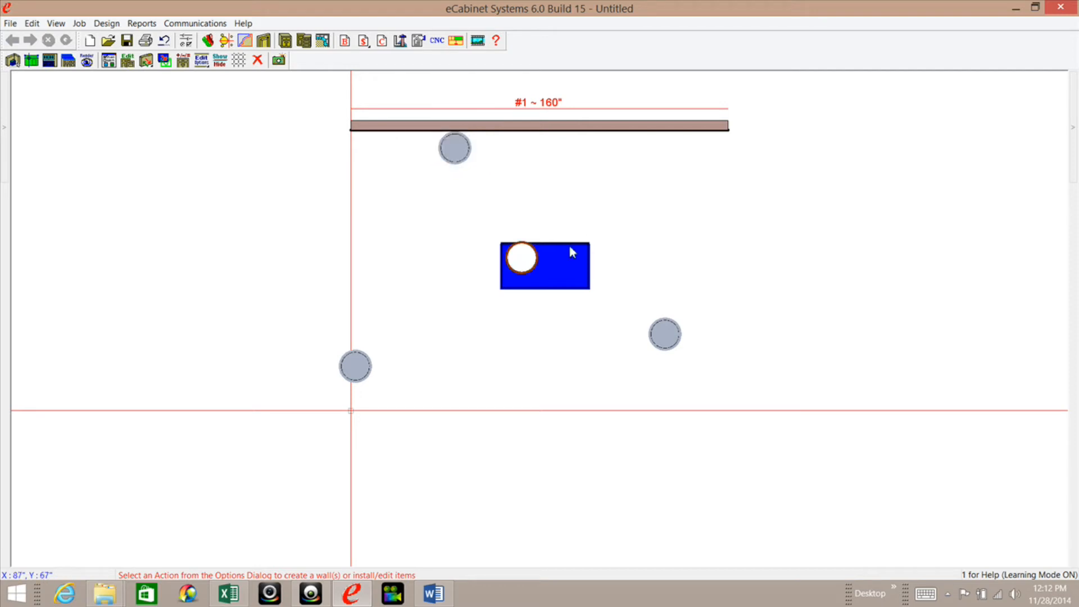
right_click(585, 185)
Associate the two newly placed lamps with wall #1
click(452, 150)
click(355, 366)
click(546, 128)
right_click(545, 125)
mouse_move(590, 199)
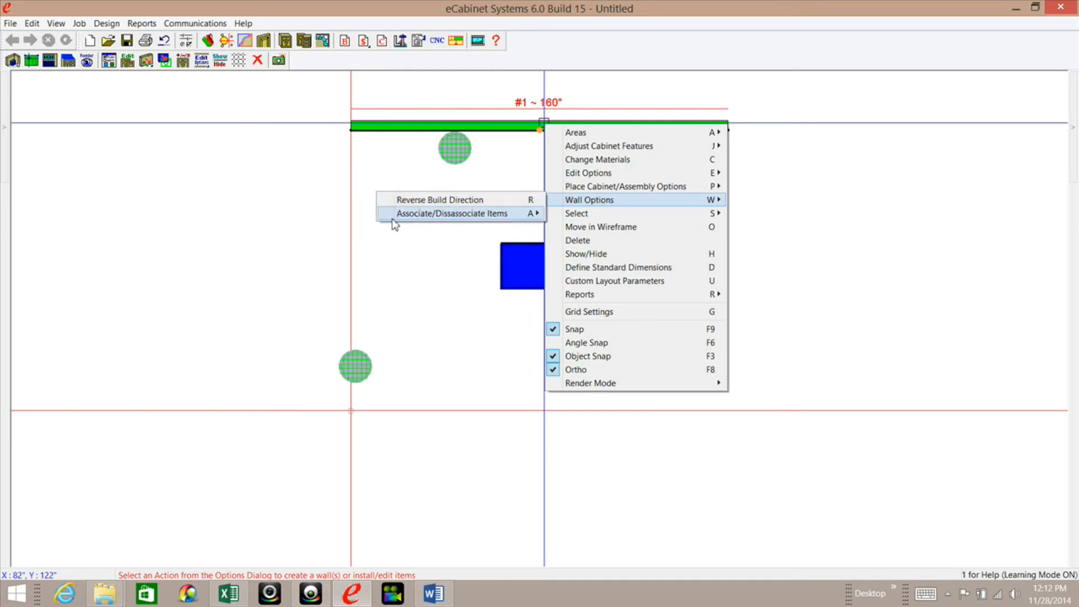
mouse_move(393, 213)
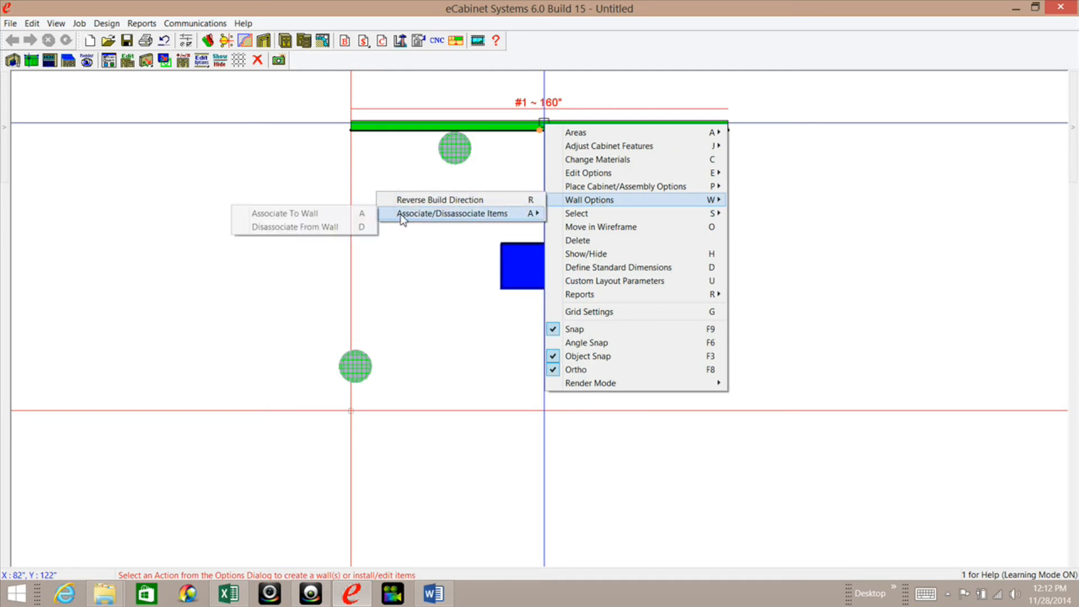
click(300, 214)
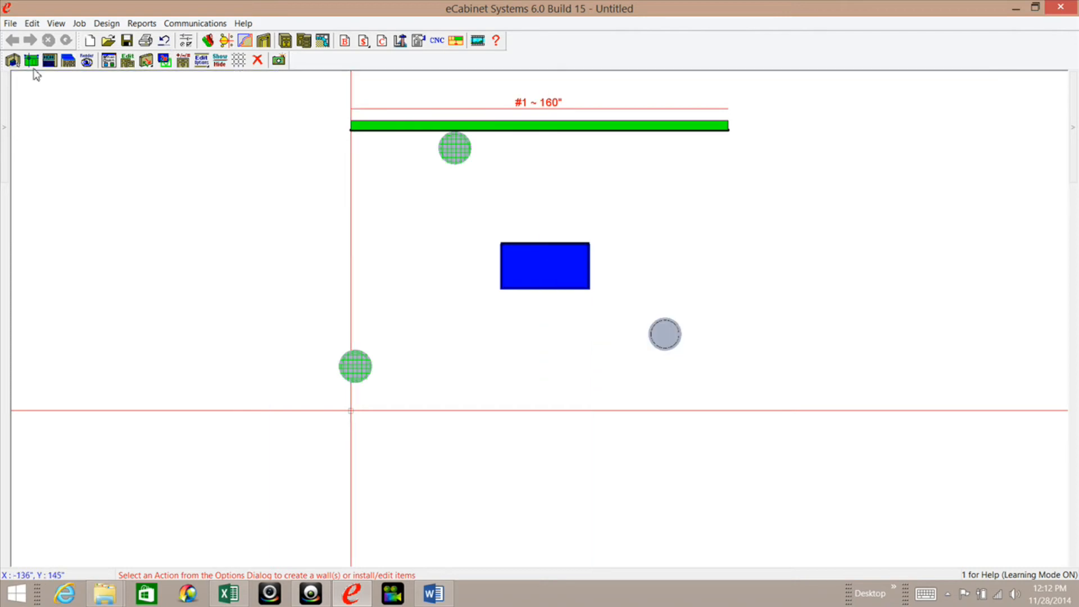
In the elevation of wall #1, lower both new lamps from the ceiling, the outer one to just above trunk height
click(50, 60)
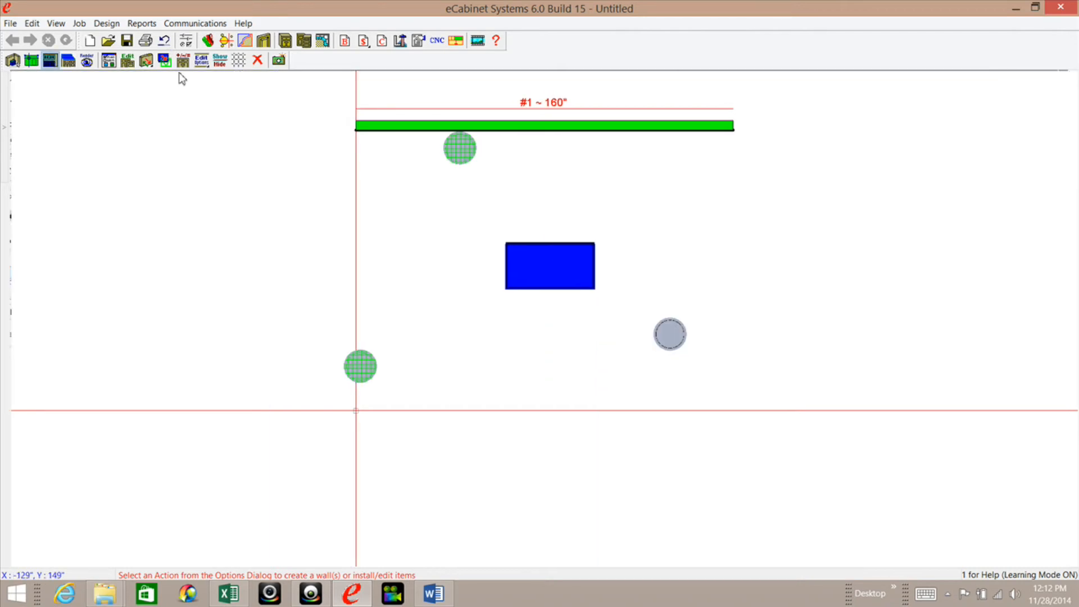
click(275, 158)
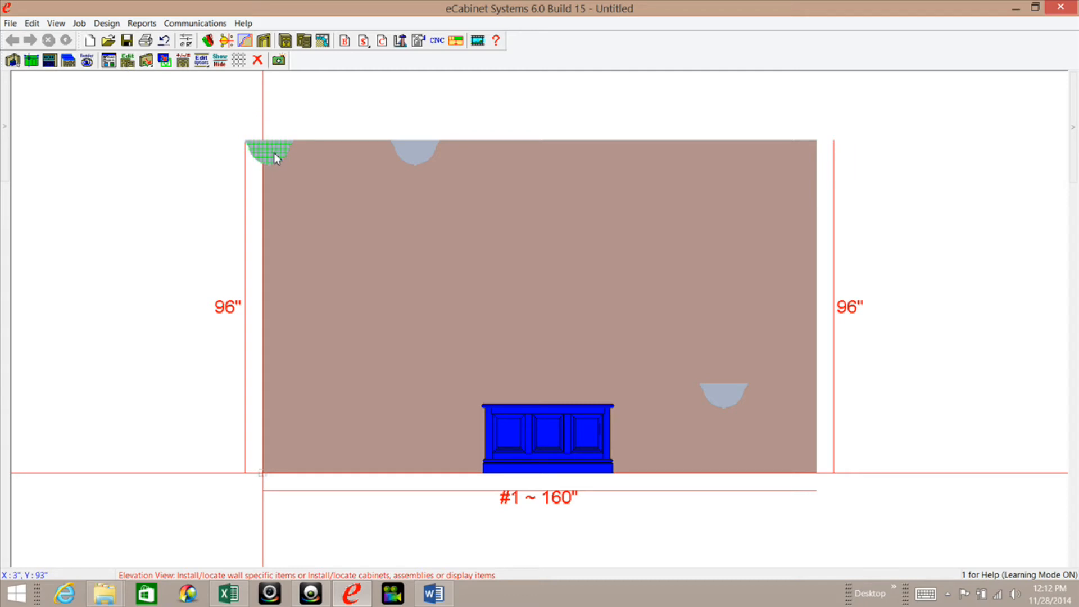
drag(275, 159, 274, 164)
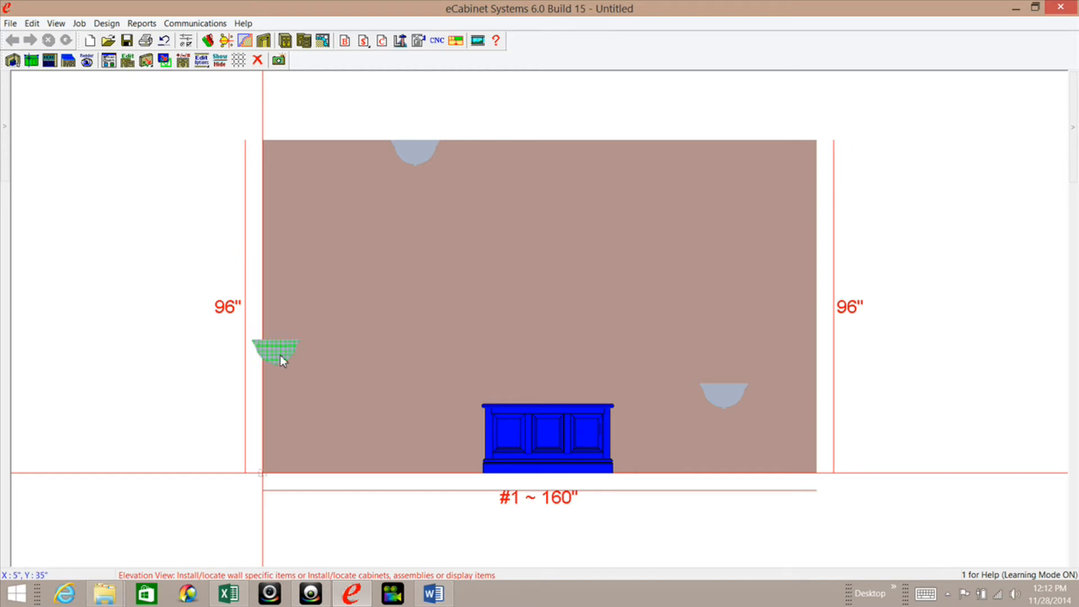
drag(286, 376, 283, 381)
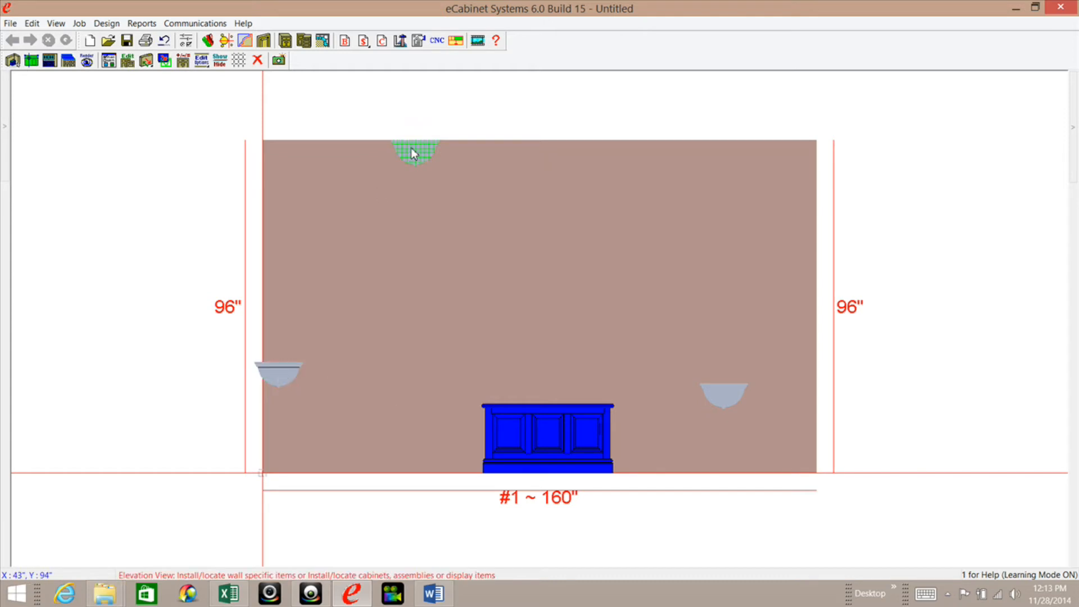
drag(416, 194, 422, 253)
Produce a presentation render of the trunk with all three lamps from a close three-quarter view, and close it
click(87, 60)
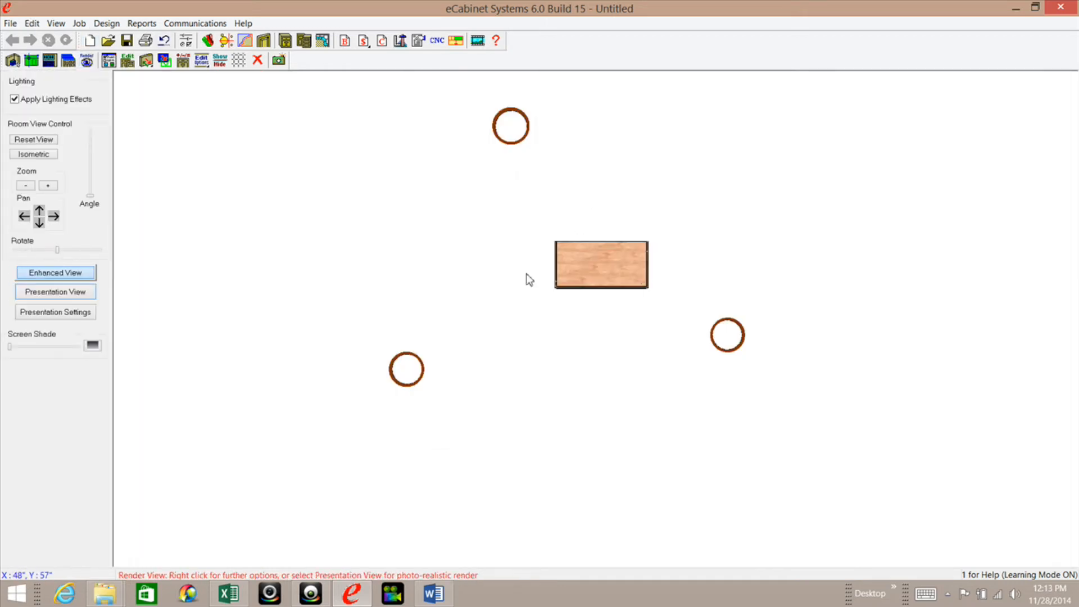
middle_drag(510, 290, 580, 45)
middle_drag(568, 303, 619, 299)
middle_drag(558, 267, 642, 472)
middle_drag(672, 310, 609, 392)
scroll(609, 393, down, 5)
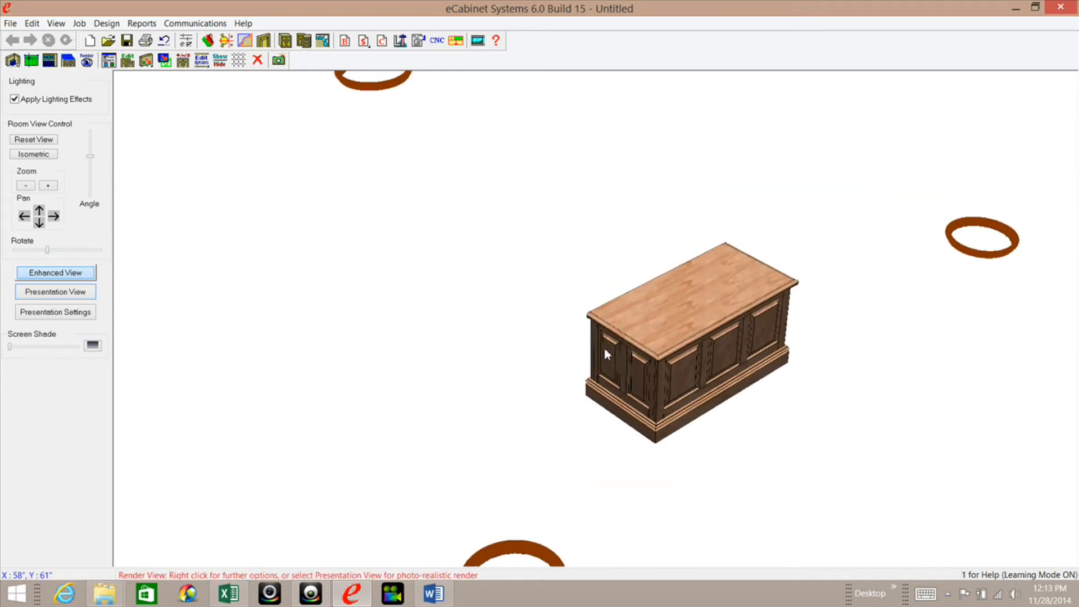
middle_drag(601, 364, 565, 415)
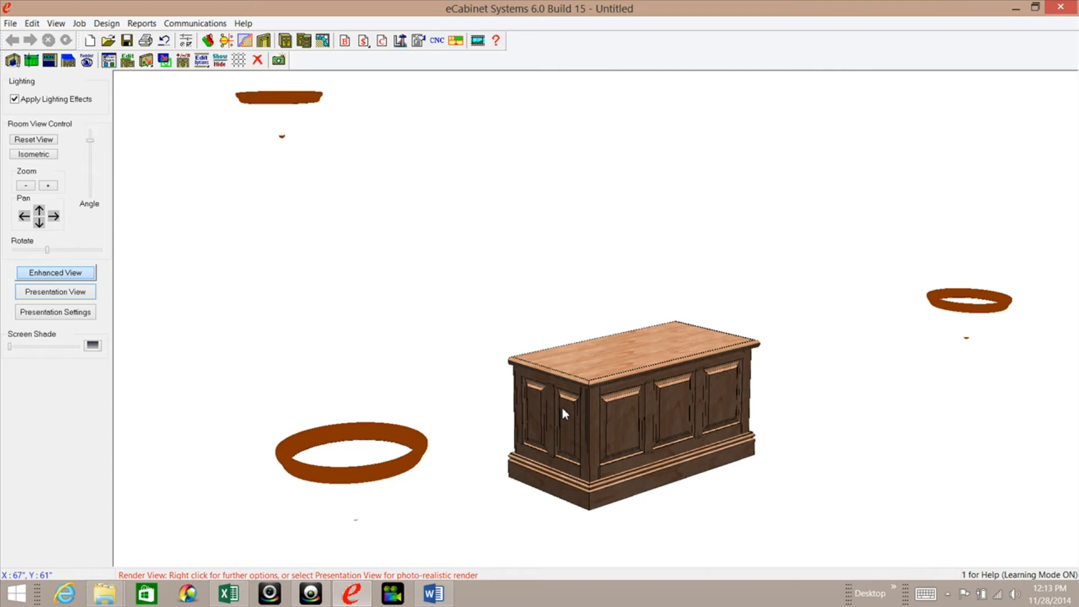
click(70, 295)
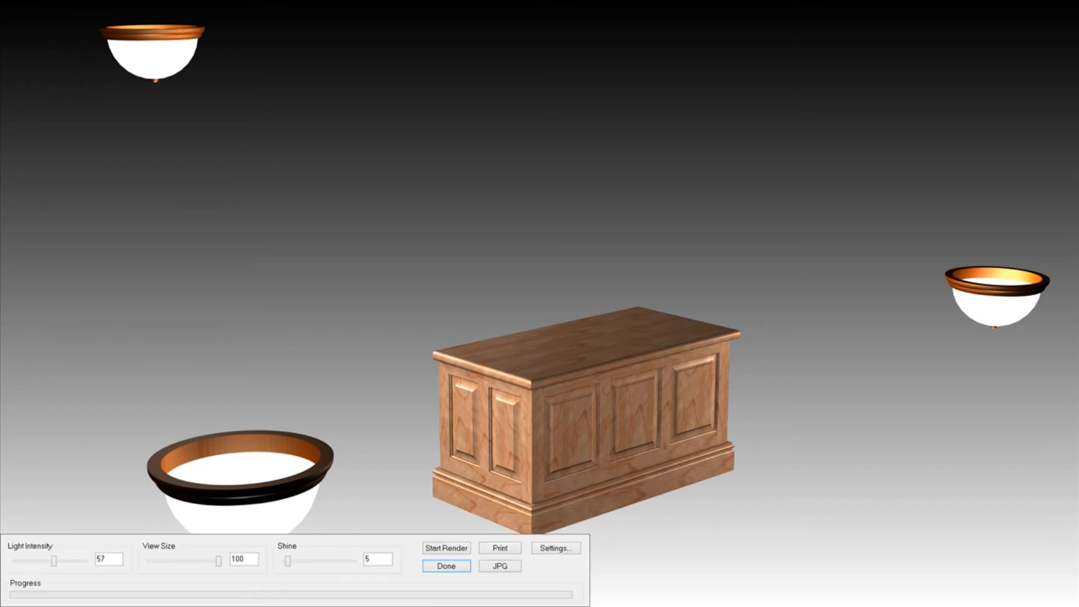
click(447, 566)
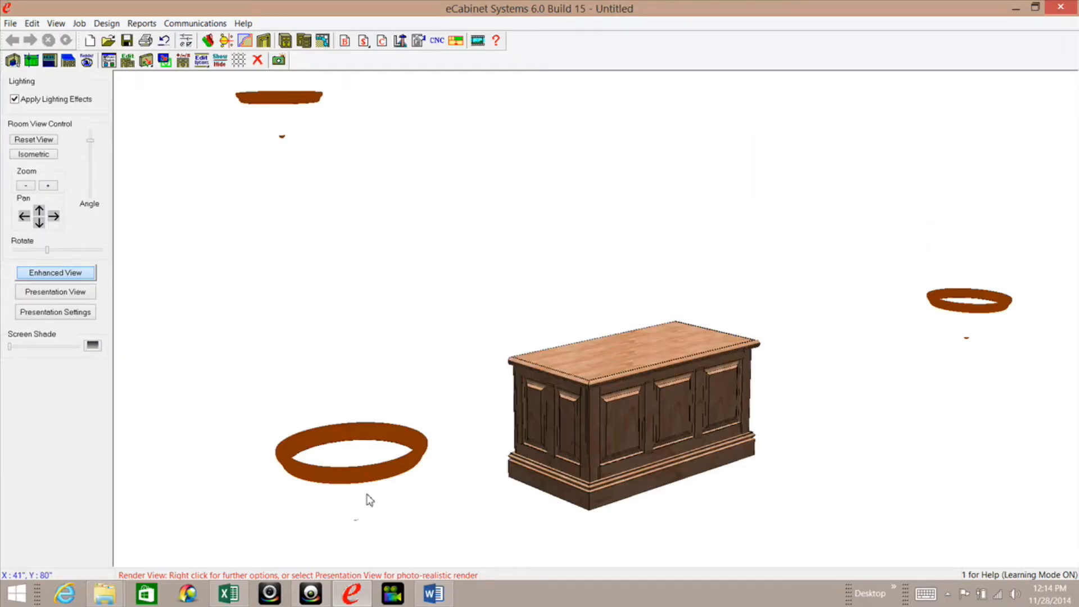
In the plan view, move the front lamp nearest the wall's start closer to the trunk, to about X 34", Y 15"
click(12, 60)
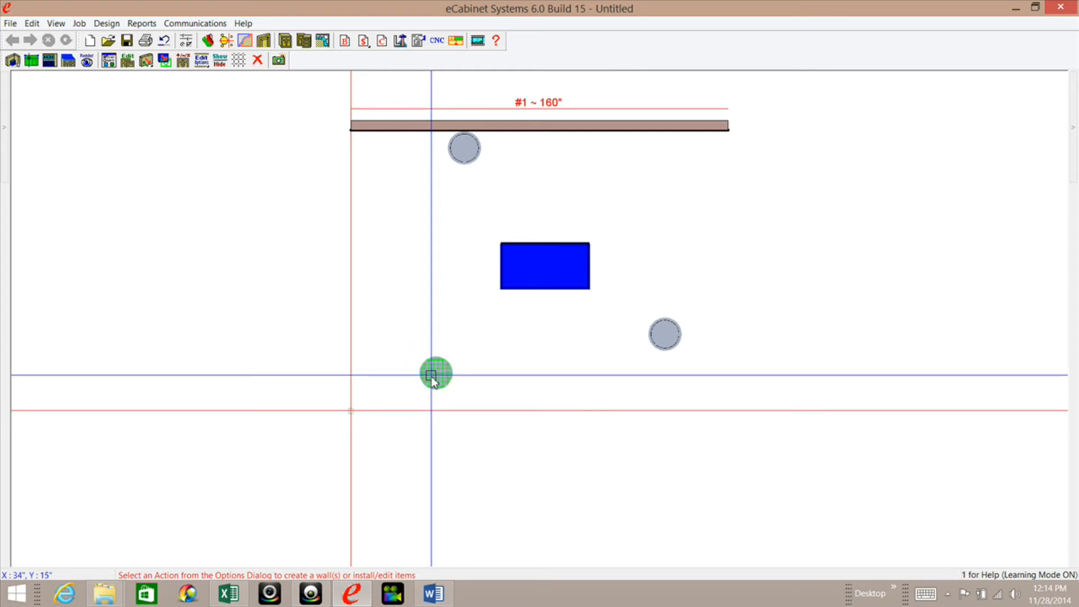
click(454, 369)
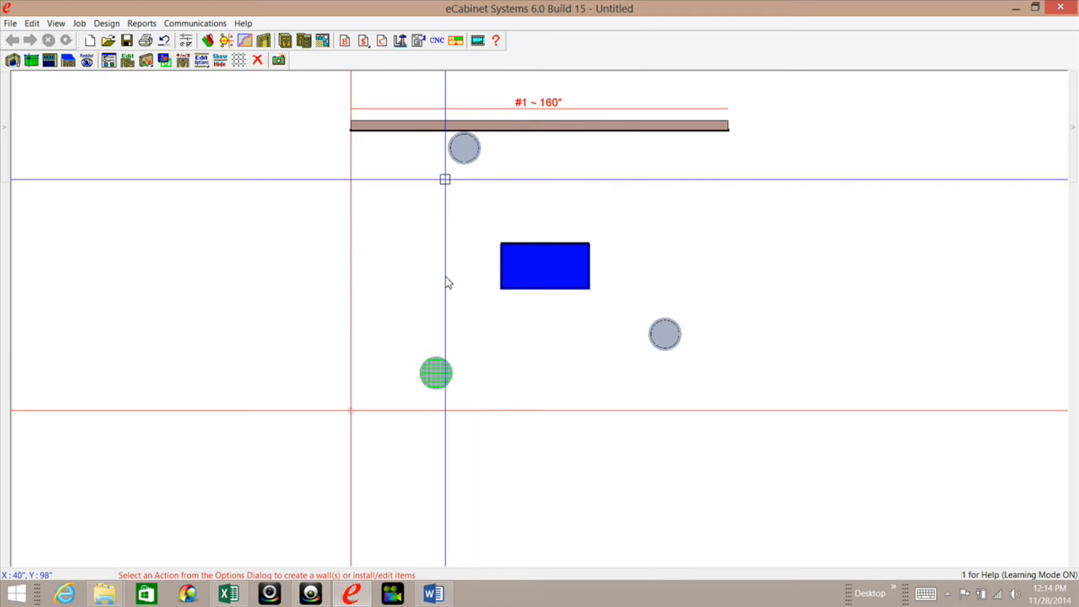
click(339, 244)
Produce a presentation render from a three-quarter view showing the relocated lamp in front of the trunk
click(50, 61)
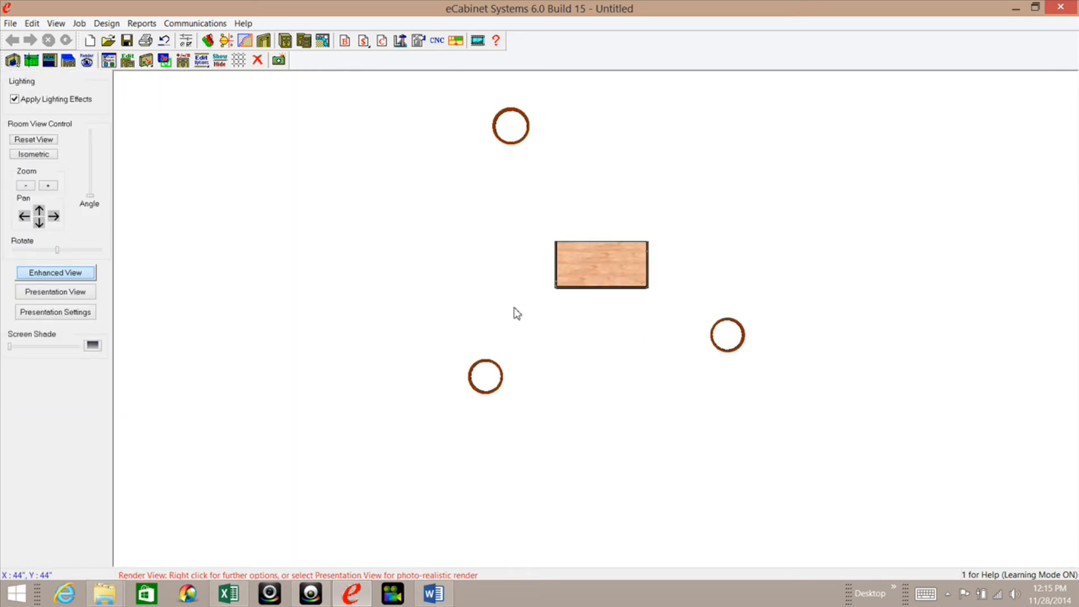
middle_drag(514, 295, 586, 145)
middle_drag(517, 256, 565, 148)
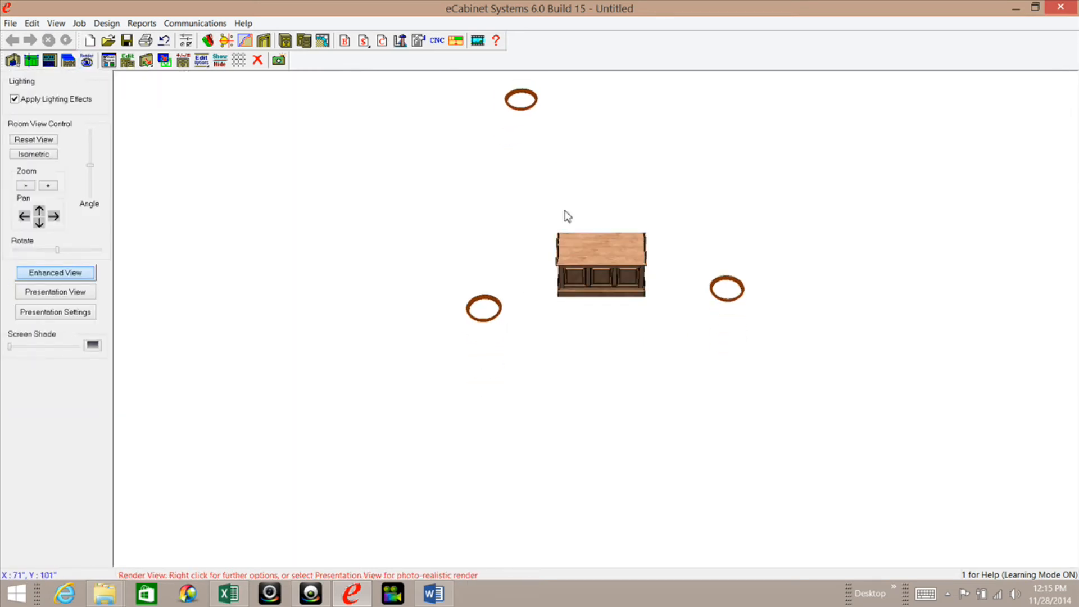
middle_drag(573, 225, 588, 152)
middle_drag(520, 285, 579, 426)
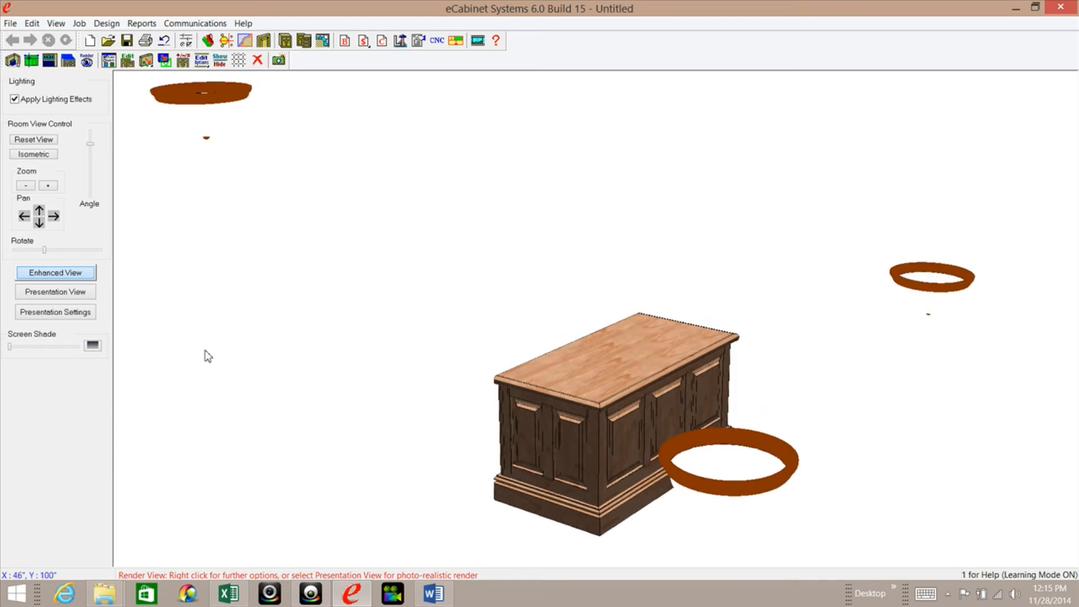
click(55, 292)
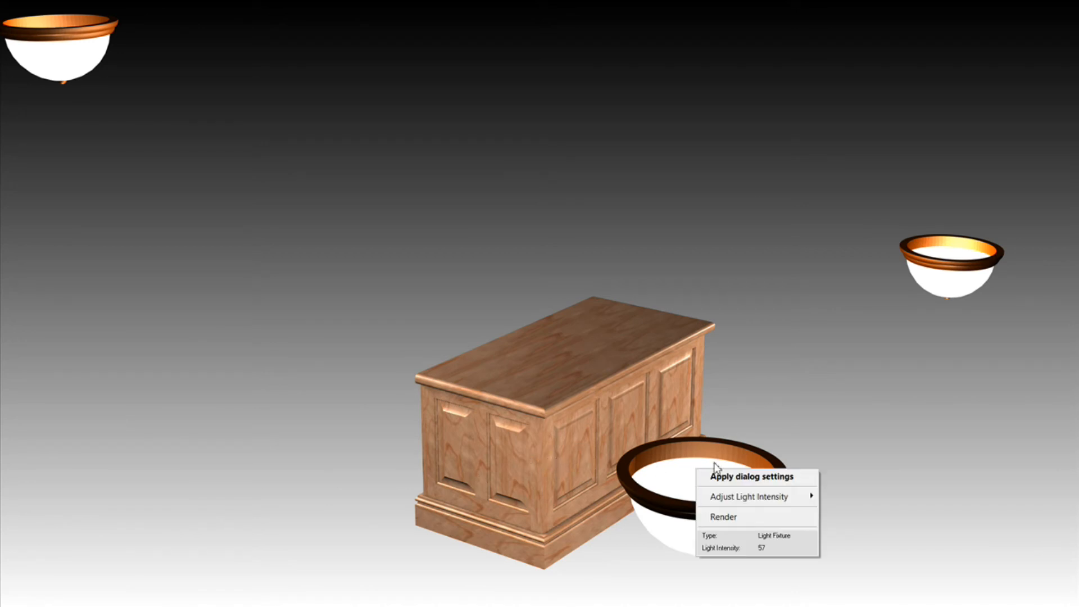
Set the light intensity of the lamp in front of the trunk to 30, re-render the scene, and close the render
mouse_move(737, 496)
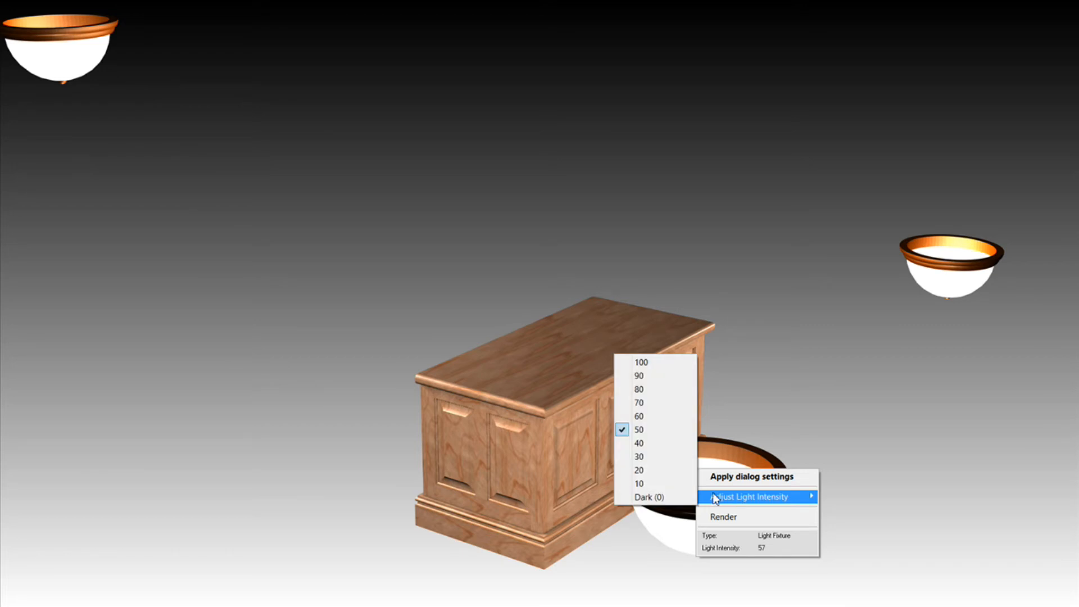
click(639, 457)
mouse_move(390, 592)
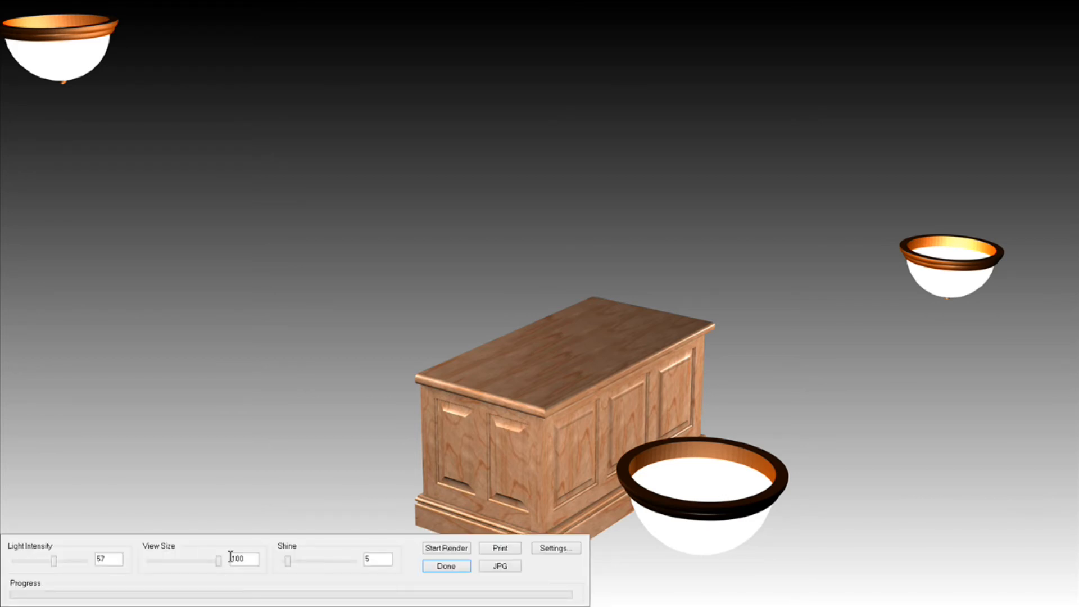
right_click(708, 476)
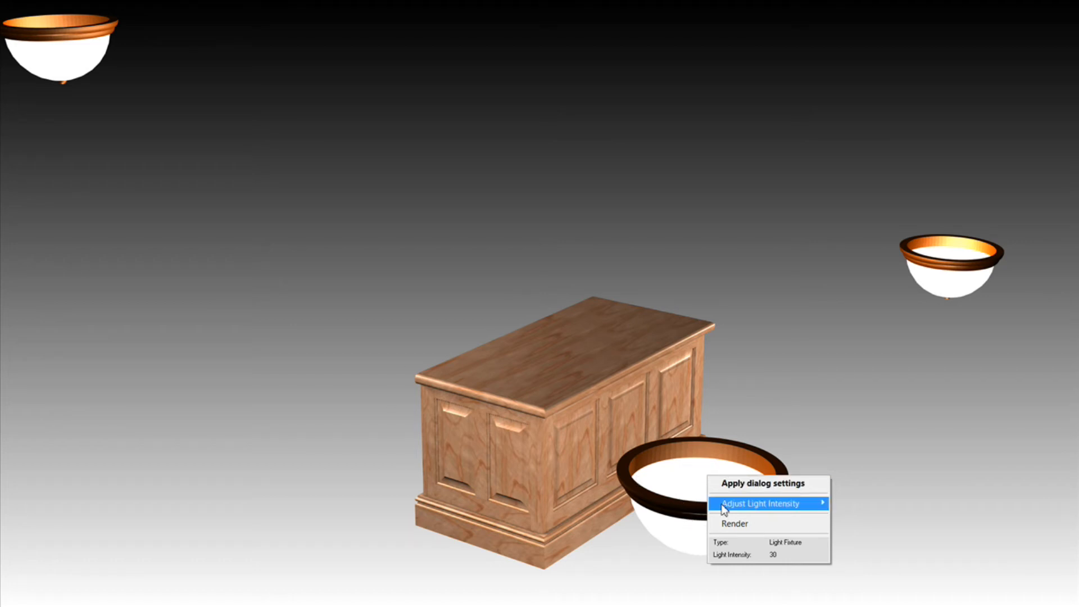
click(749, 525)
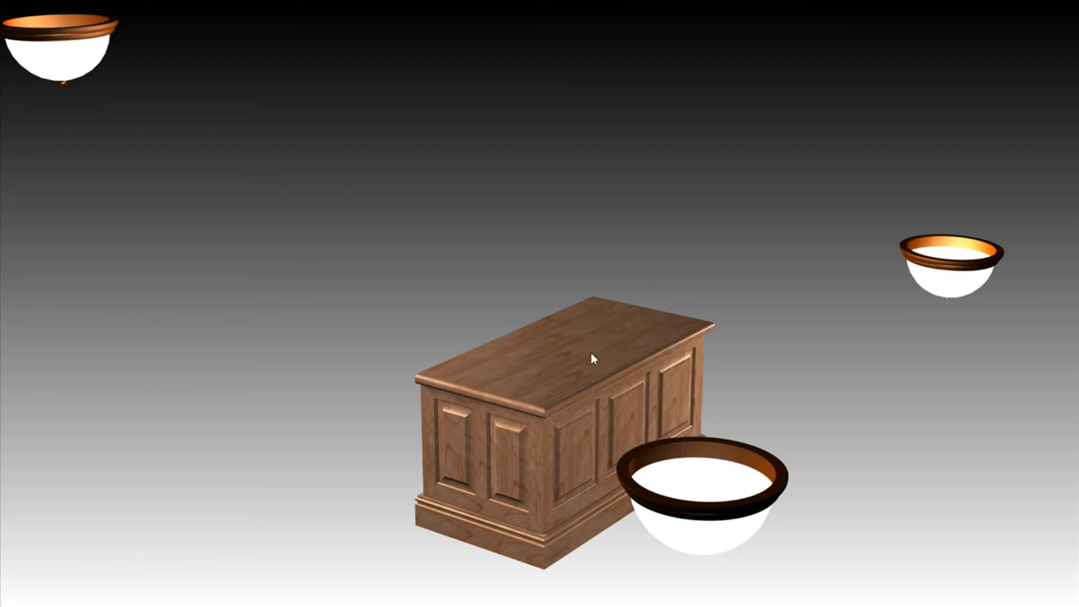
mouse_move(122, 586)
mouse_move(436, 595)
click(463, 565)
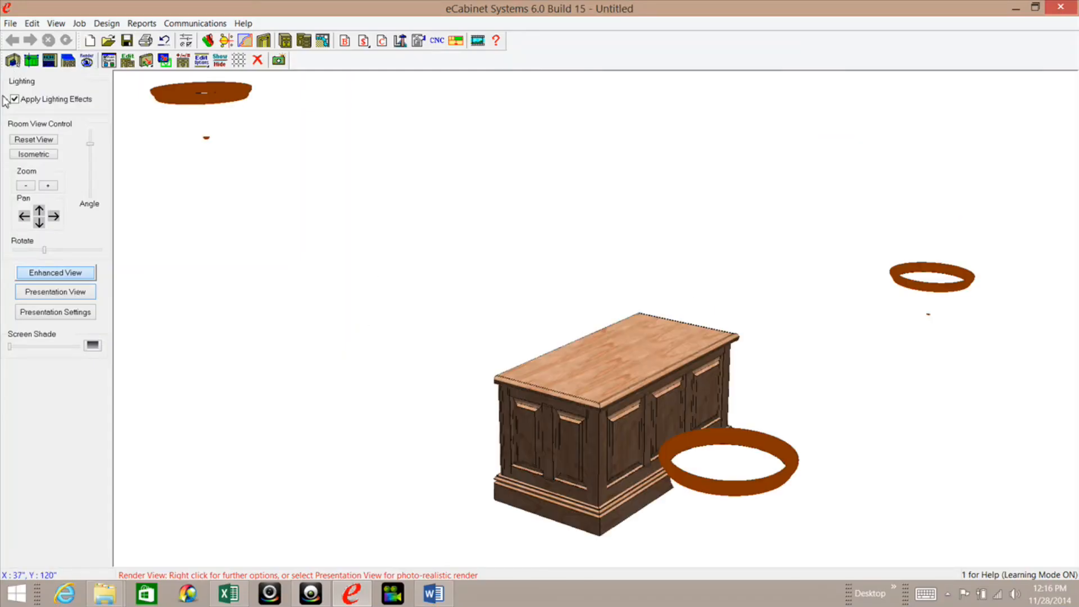
In the plan view, shift the rear lamp along wall #1 so it sits more directly behind the trunk
click(13, 60)
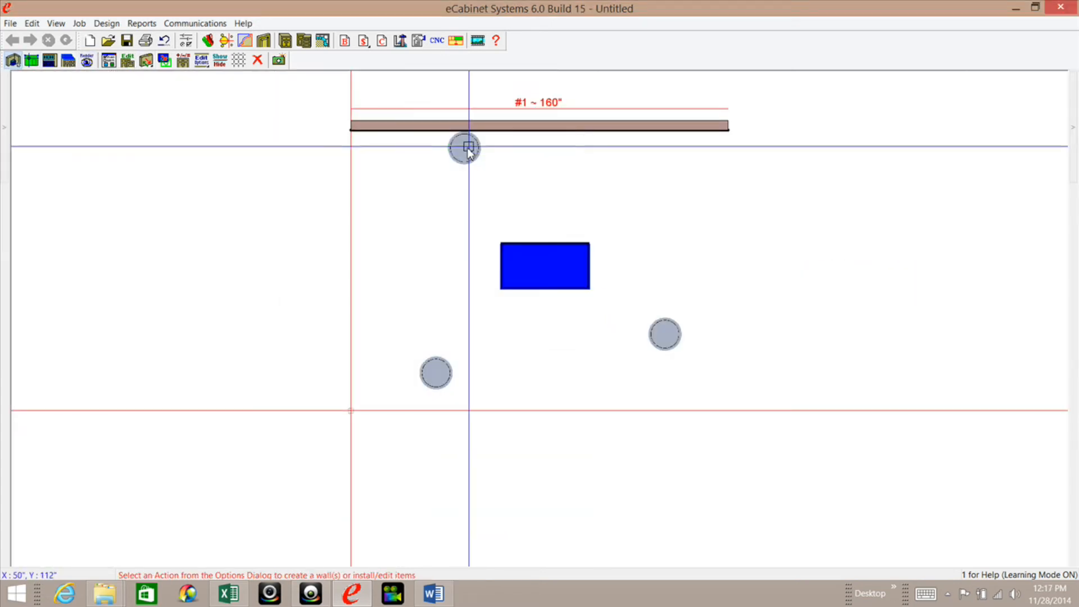
middle_drag(467, 148, 468, 148)
mouse_move(469, 152)
mouse_down()
mouse_move(518, 167)
mouse_move(512, 151)
mouse_up()
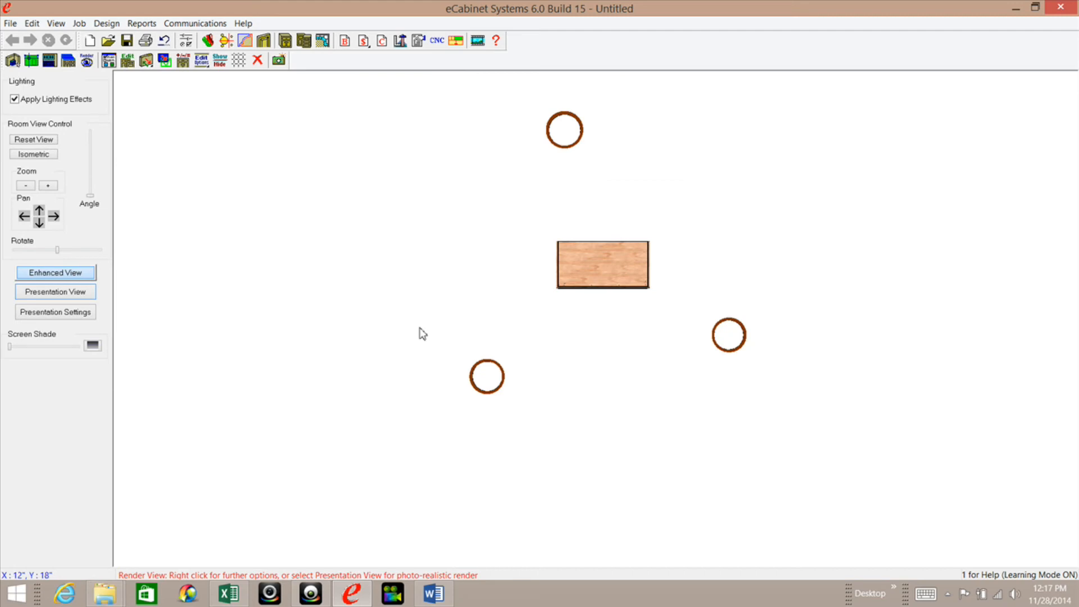
Produce a presentation render of the trunk and all three lamps from a three-quarter view
middle_drag(502, 337, 628, 115)
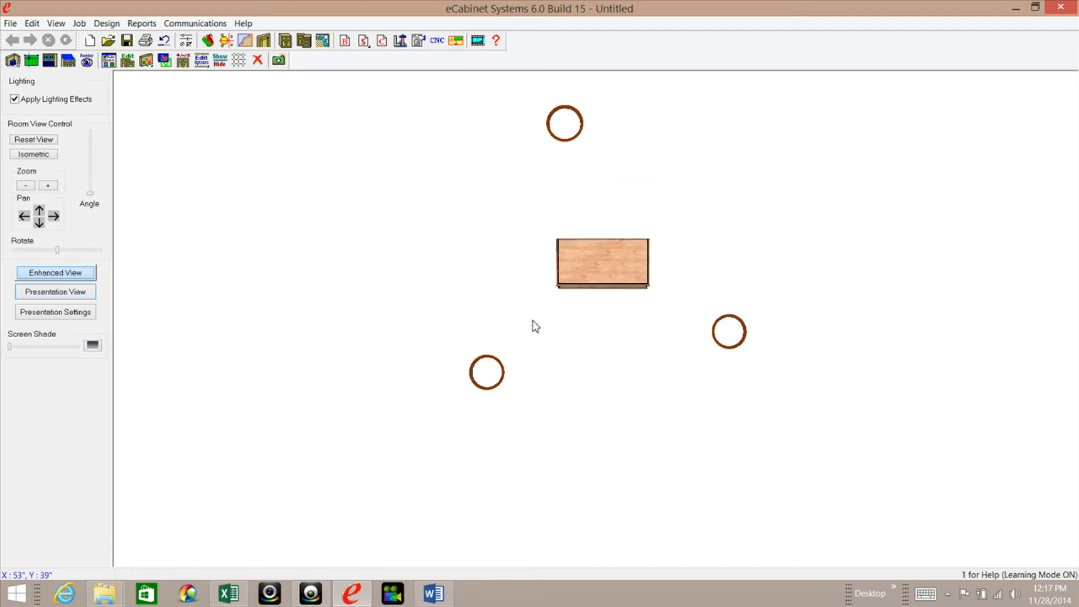
middle_drag(630, 177, 638, 53)
middle_drag(544, 289, 594, 433)
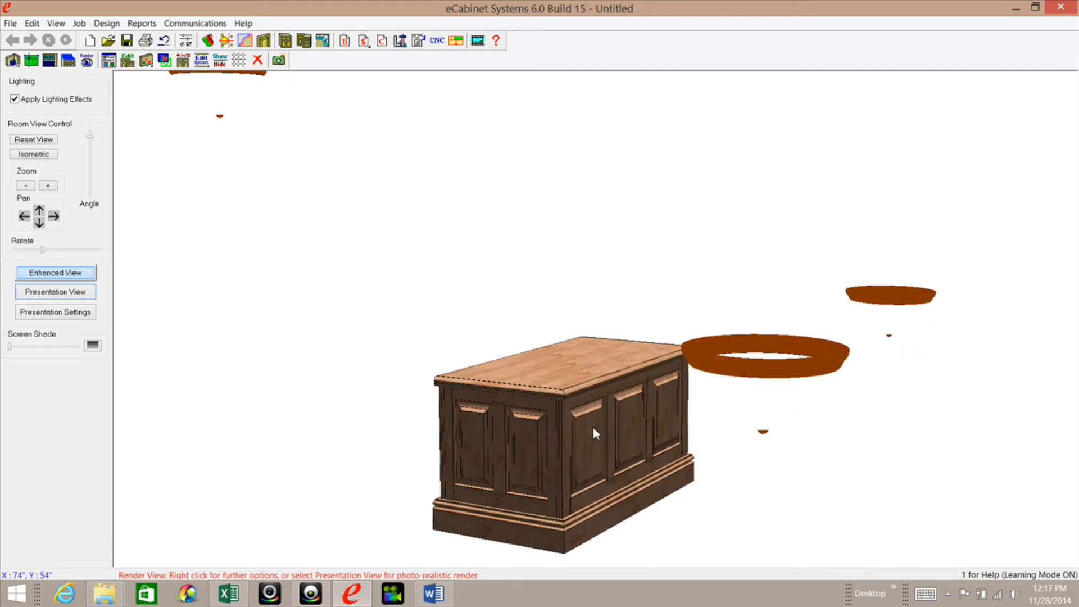
click(64, 291)
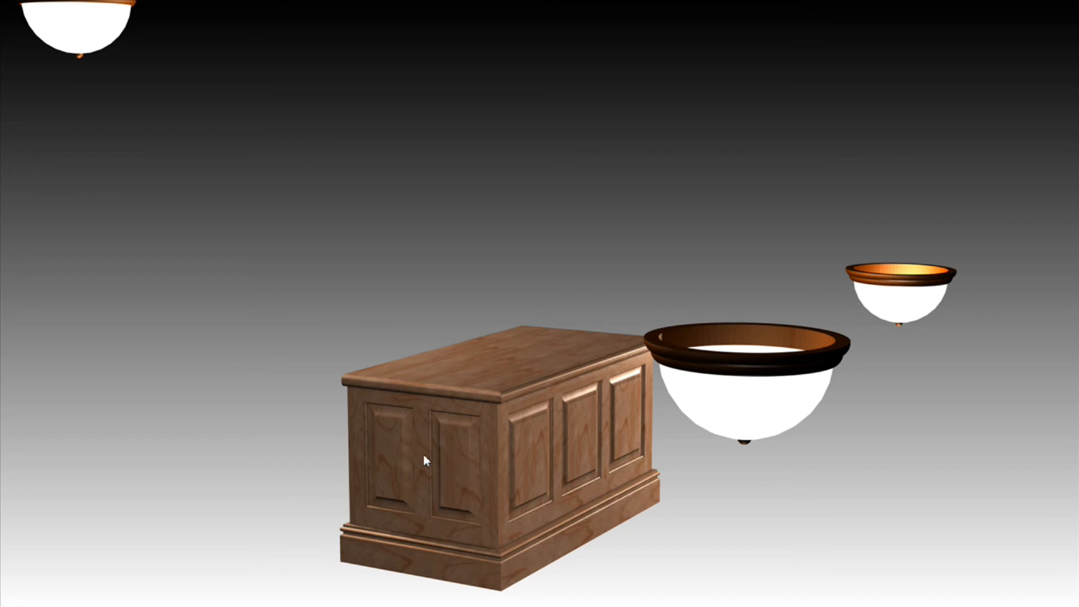
Set the light intensity of the rear lamp to 60 and re-render the scene
right_click(96, 32)
mouse_move(128, 56)
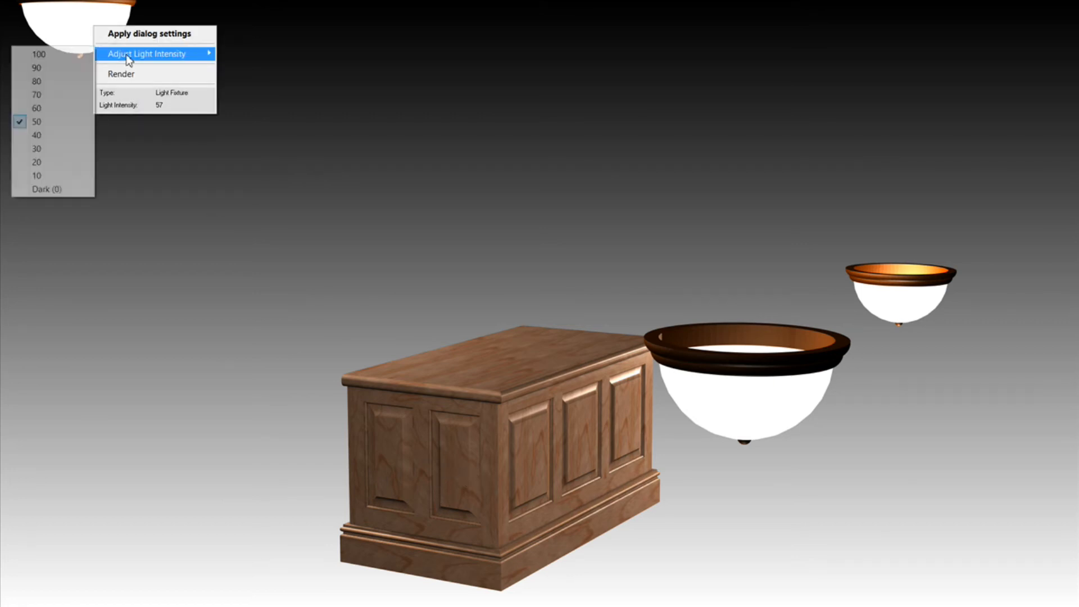
click(25, 107)
right_click(470, 366)
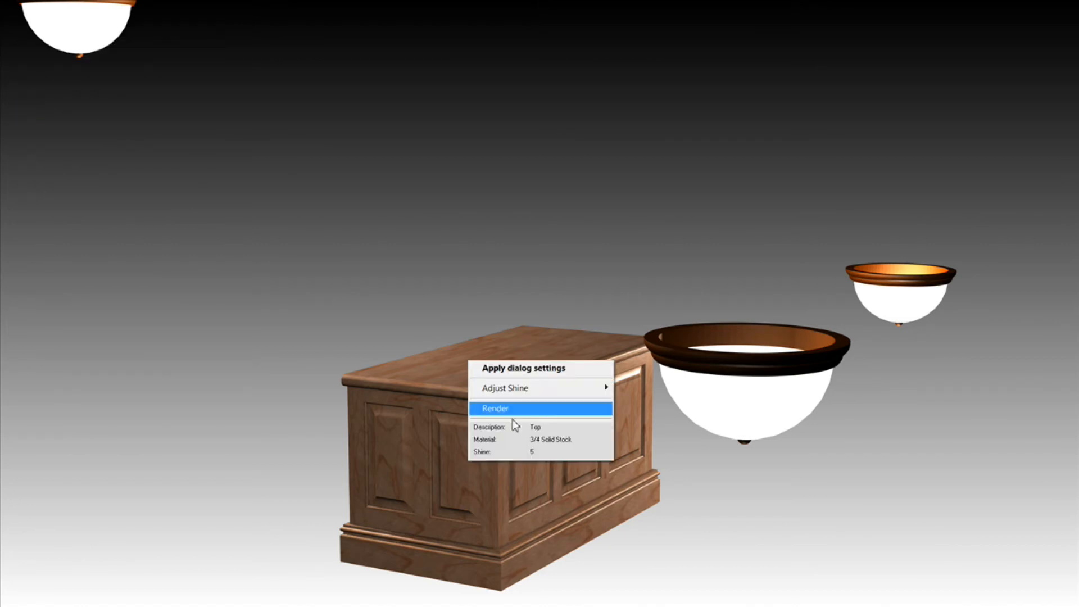
click(512, 408)
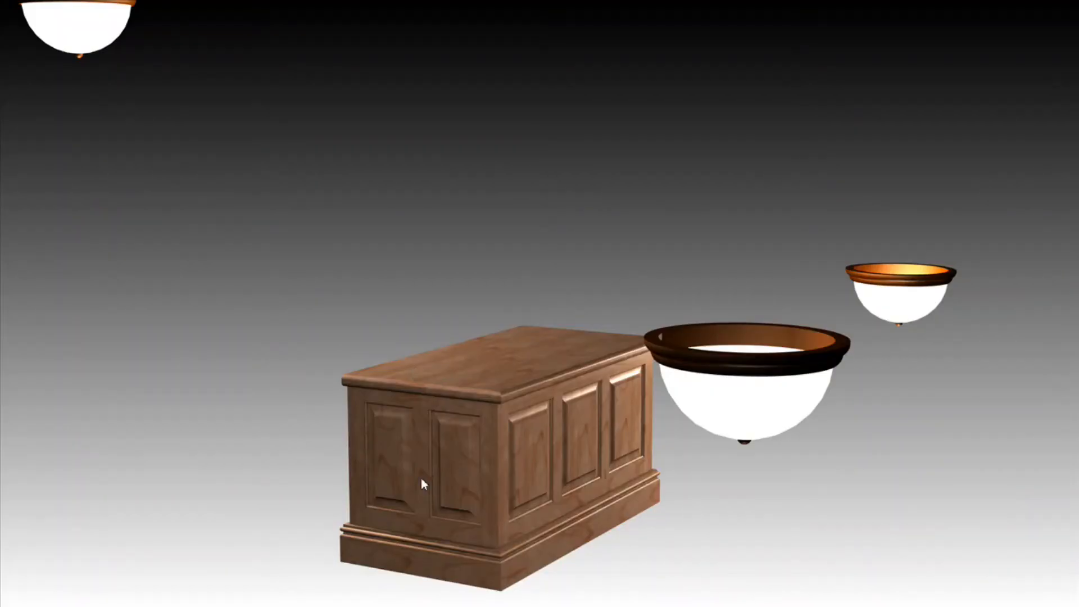
Set the light intensity of the large lamp in front of the trunk to 40 and re-render the scene
right_click(716, 388)
mouse_move(771, 419)
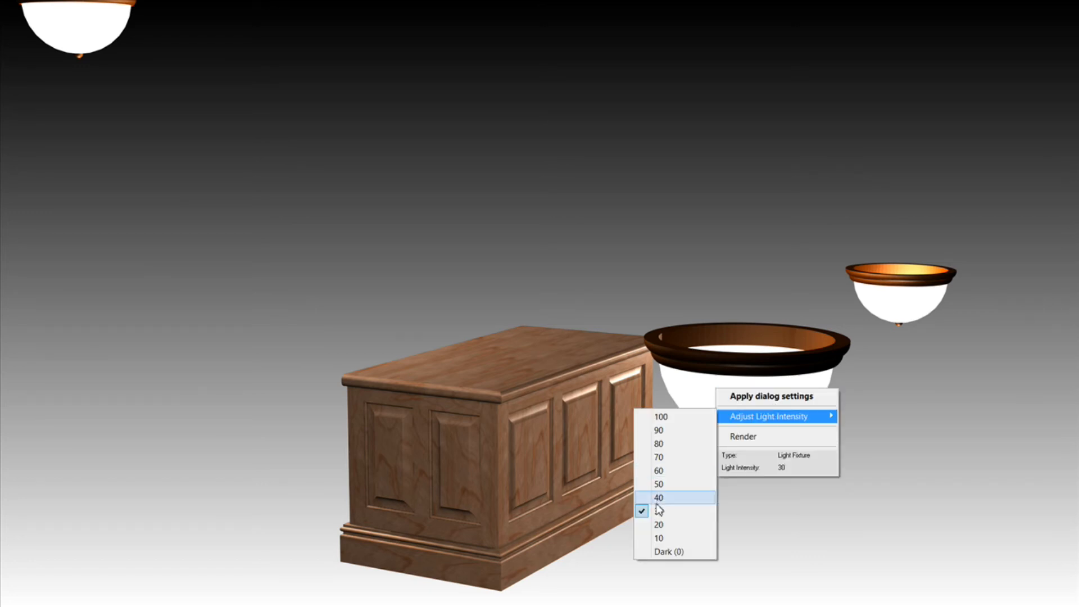
click(658, 498)
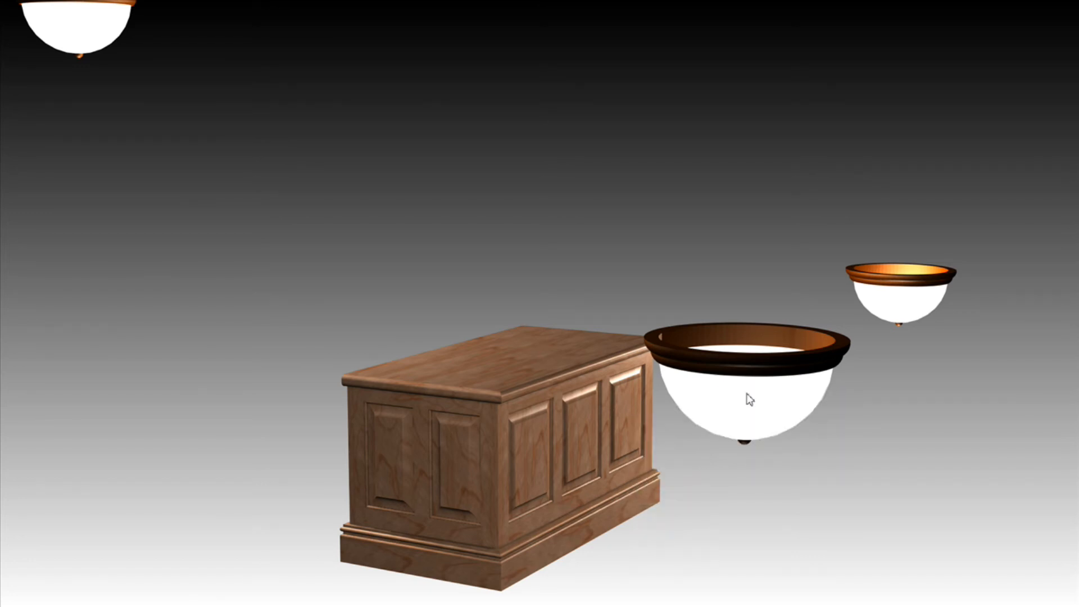
right_click(439, 381)
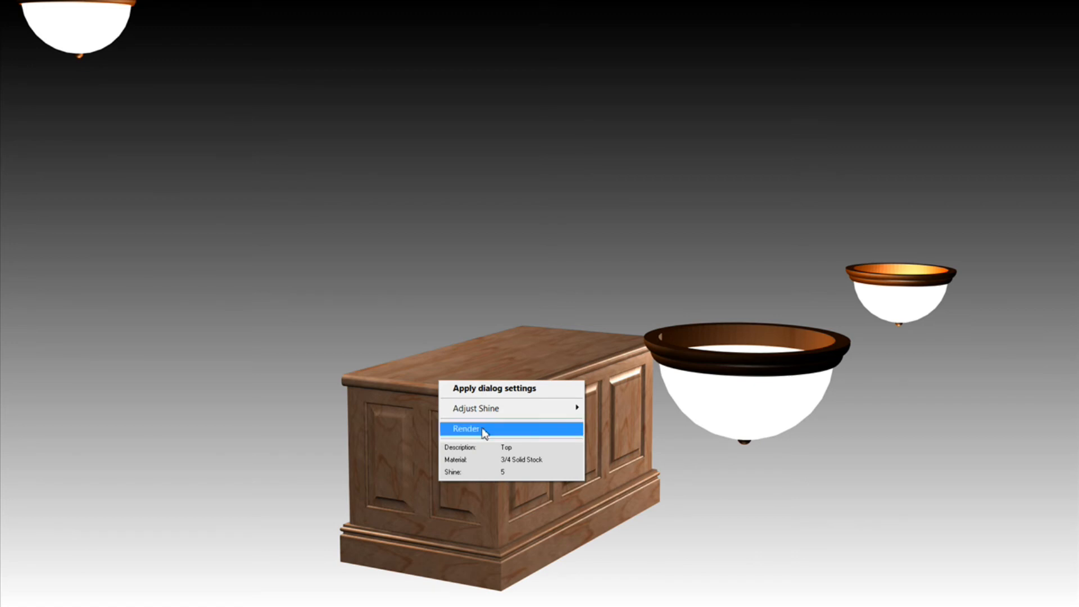
click(484, 430)
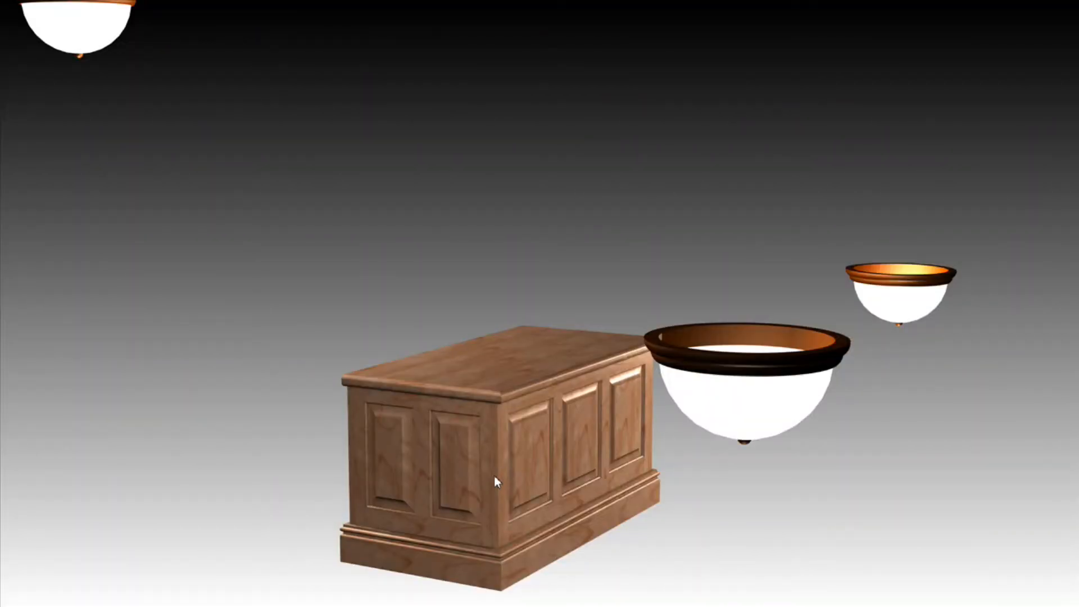
Examine the trunk's corner and raised panels up close from a lower angle, and close the render
mouse_move(501, 472)
middle_down()
mouse_move(535, 363)
mouse_move(546, 360)
middle_up()
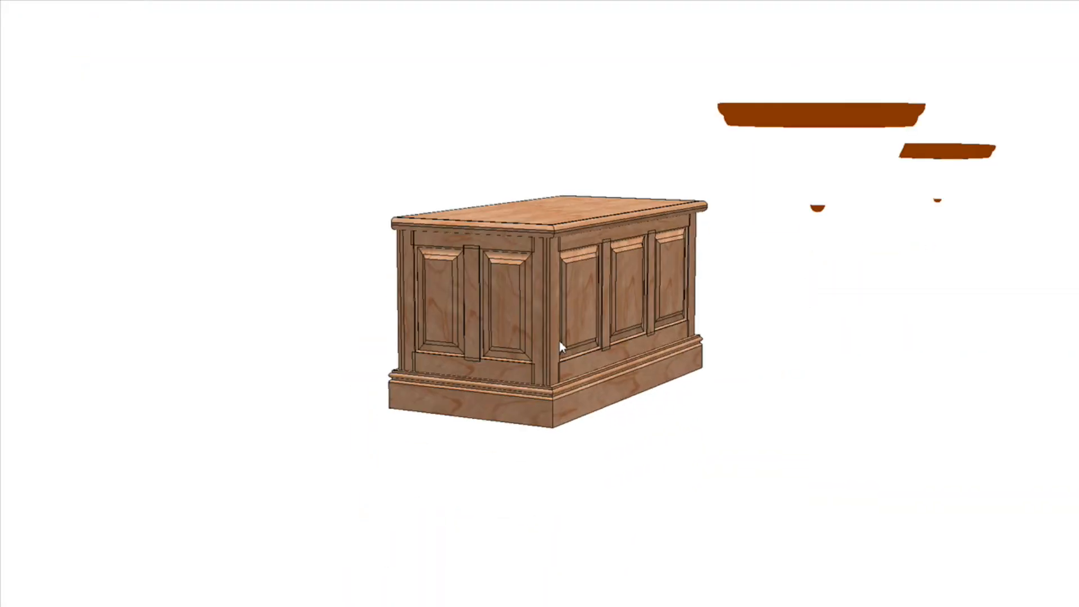
scroll(558, 354, up, 5)
middle_drag(577, 416, 581, 383)
scroll(581, 383, up, 3)
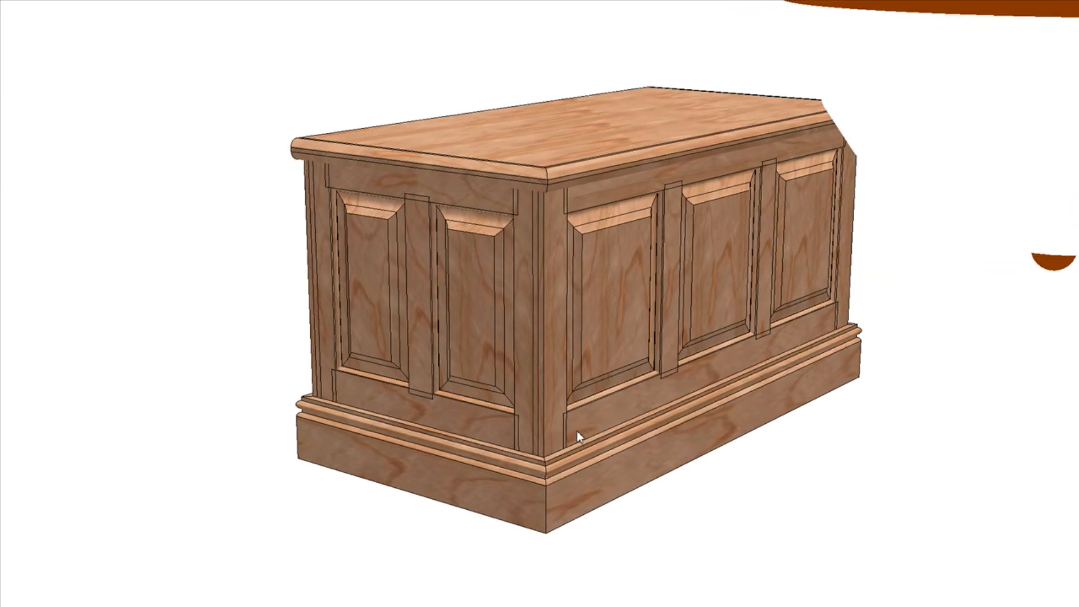
scroll(577, 431, down, 5)
scroll(593, 406, down, 5)
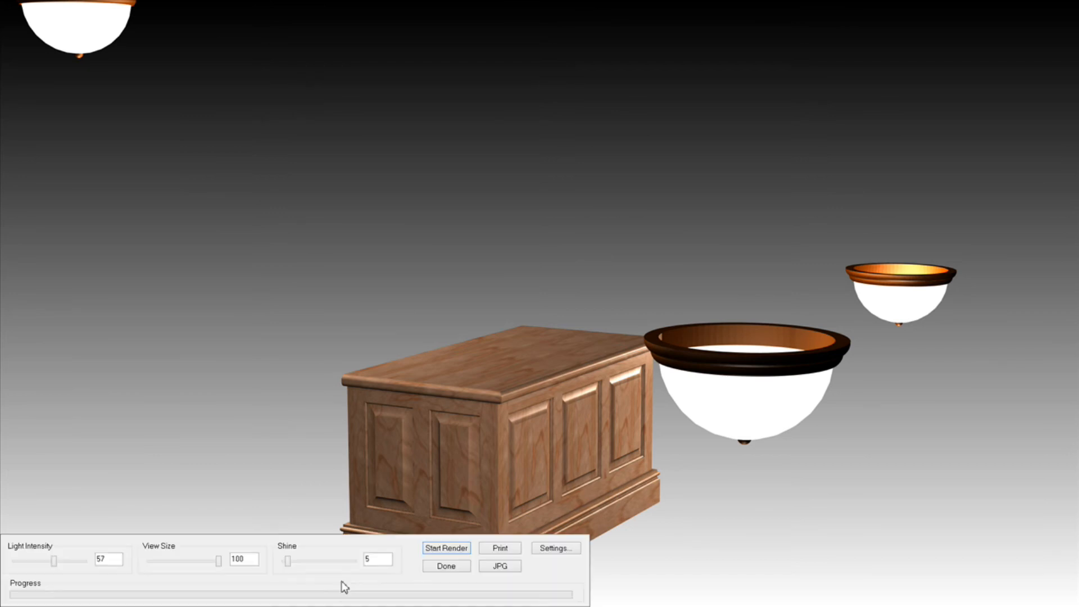
click(455, 566)
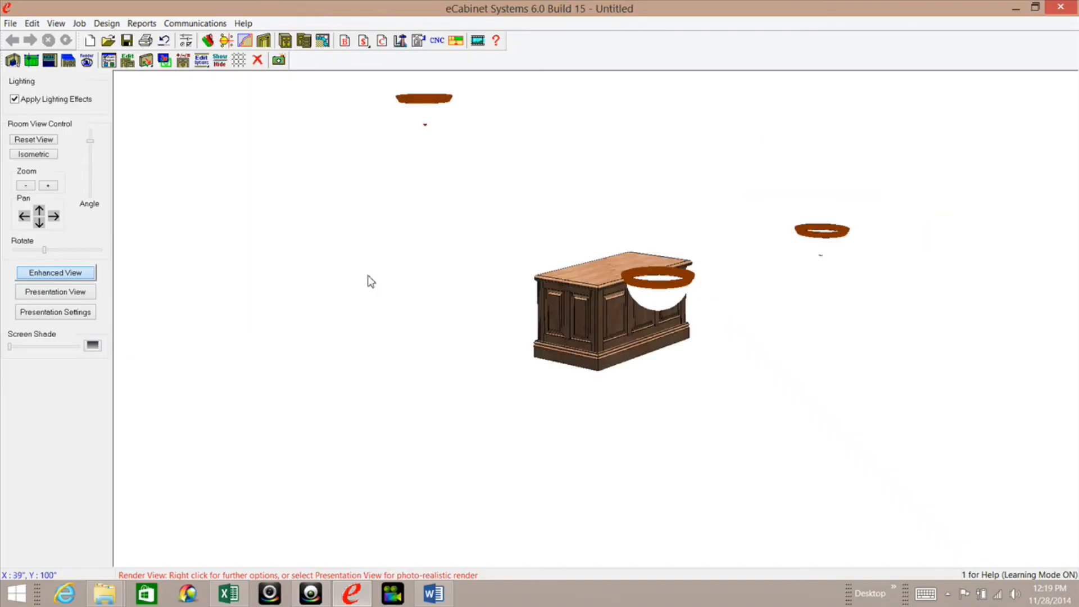
Hide the light fixtures in the room view so only the trunk is displayed
right_click(353, 246)
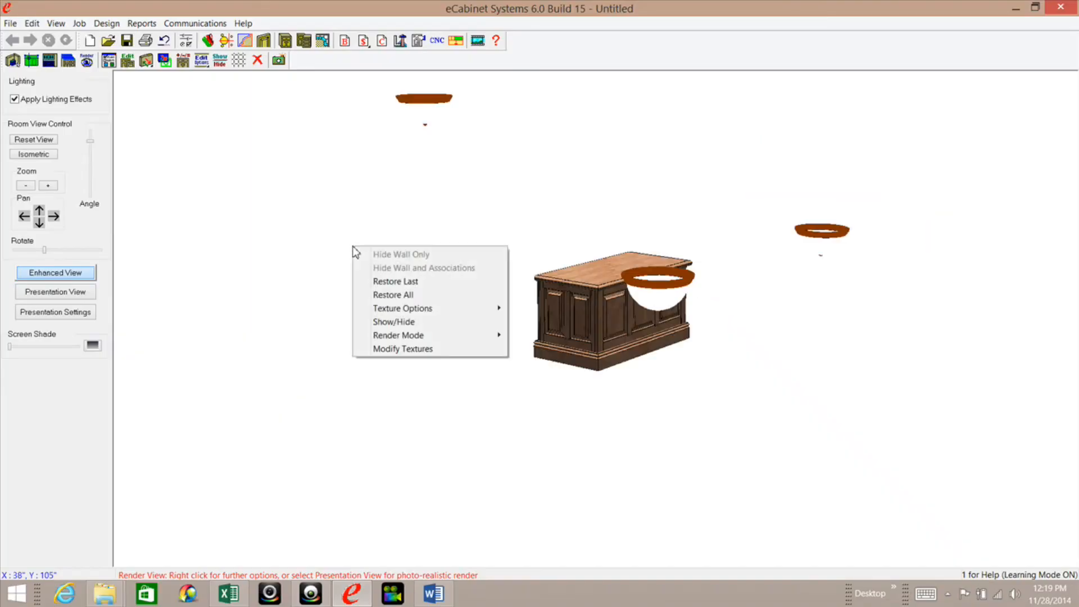
click(387, 323)
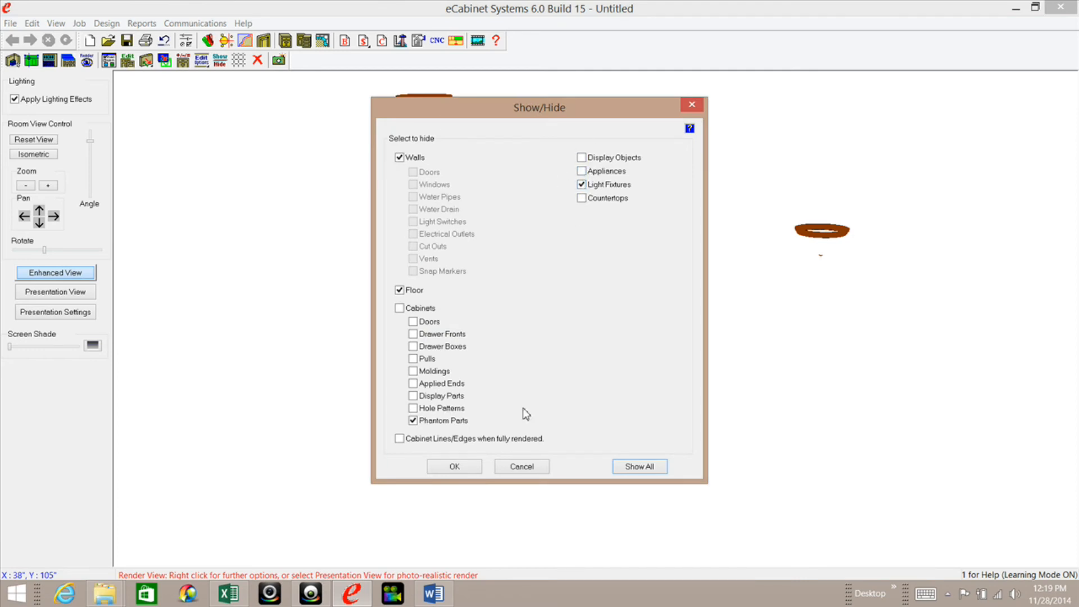
click(458, 467)
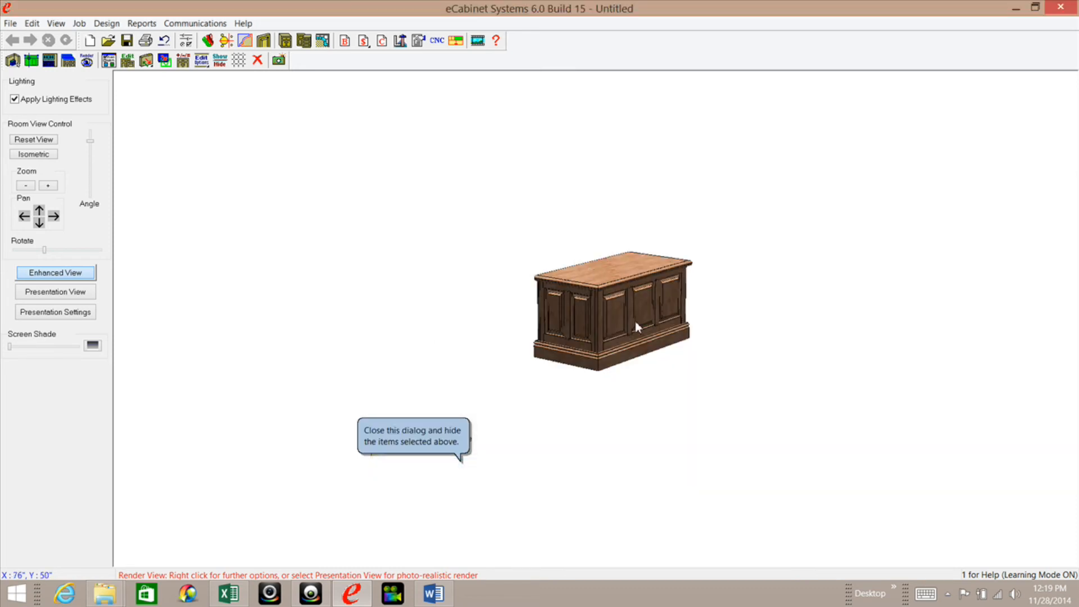
Produce a close-up three-quarter presentation render of the trunk without visible lamps, and close the render
scroll(612, 421, up, 6)
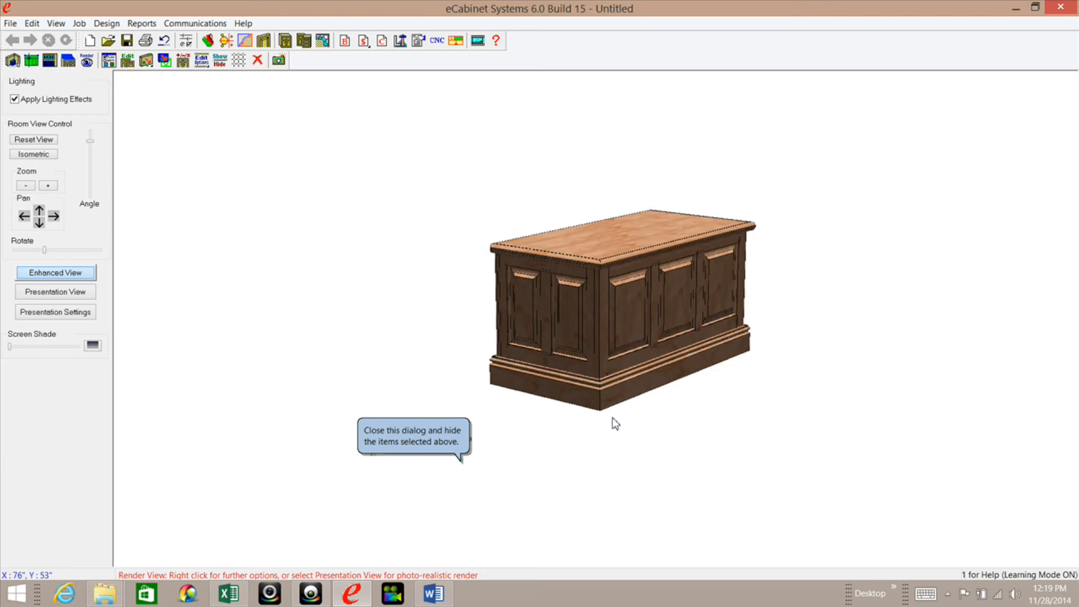
mouse_move(648, 419)
middle_down()
mouse_move(643, 431)
mouse_move(644, 409)
mouse_move(631, 412)
middle_up()
scroll(637, 380, up, 1)
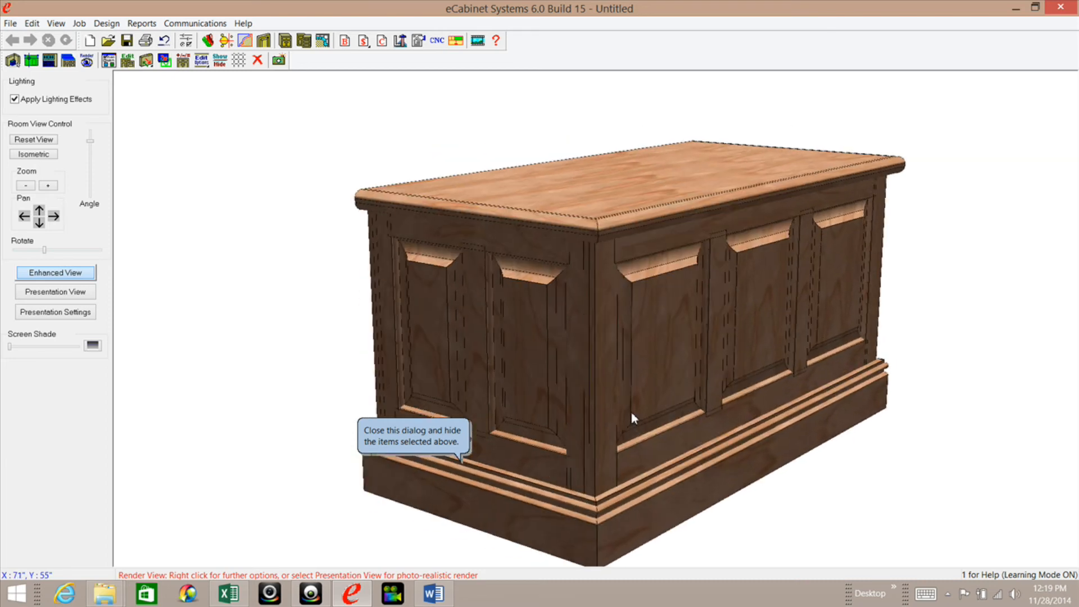
drag(636, 372, 624, 382)
middle_drag(627, 393, 603, 388)
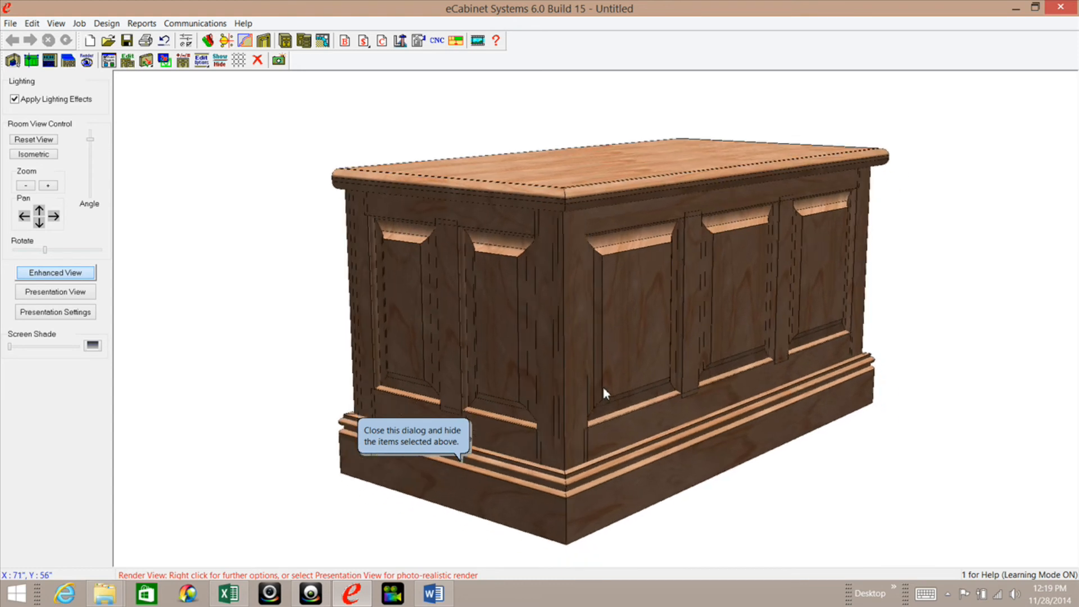
click(52, 296)
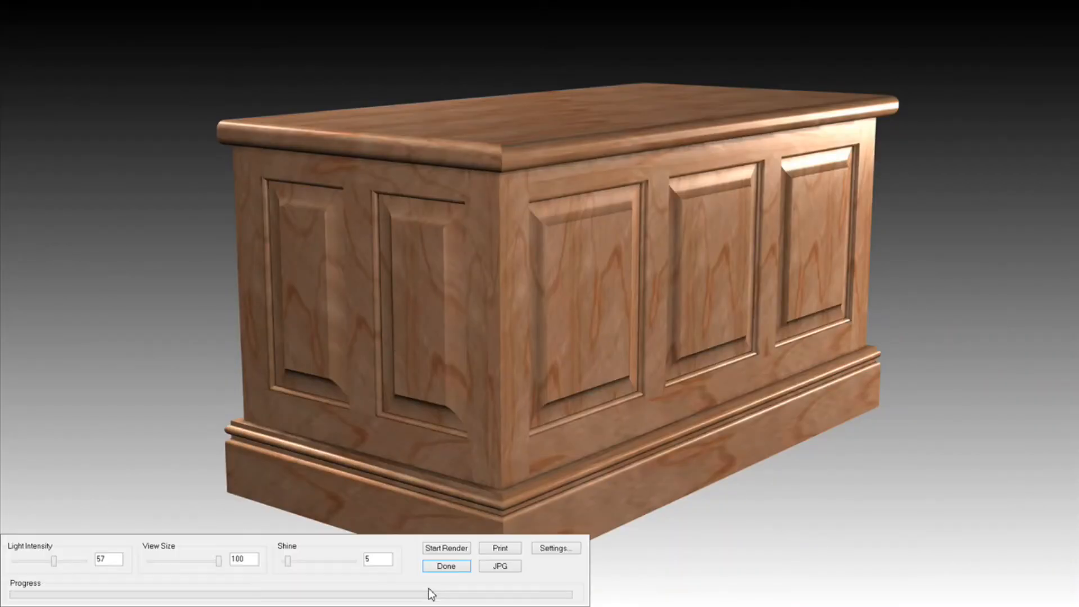
click(453, 568)
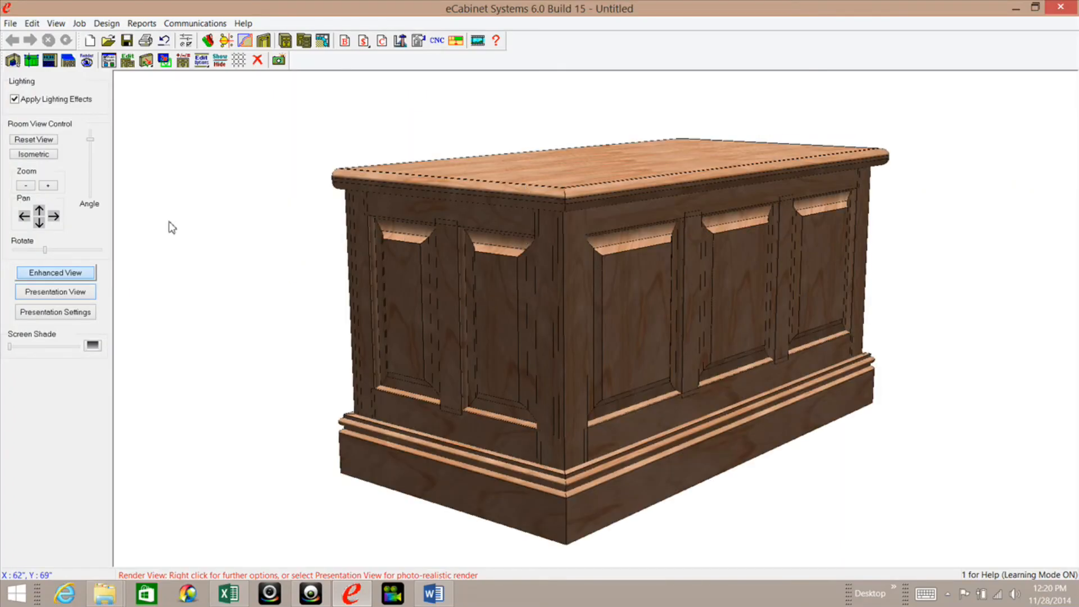
Show the light fixtures again in the room view
right_click(186, 208)
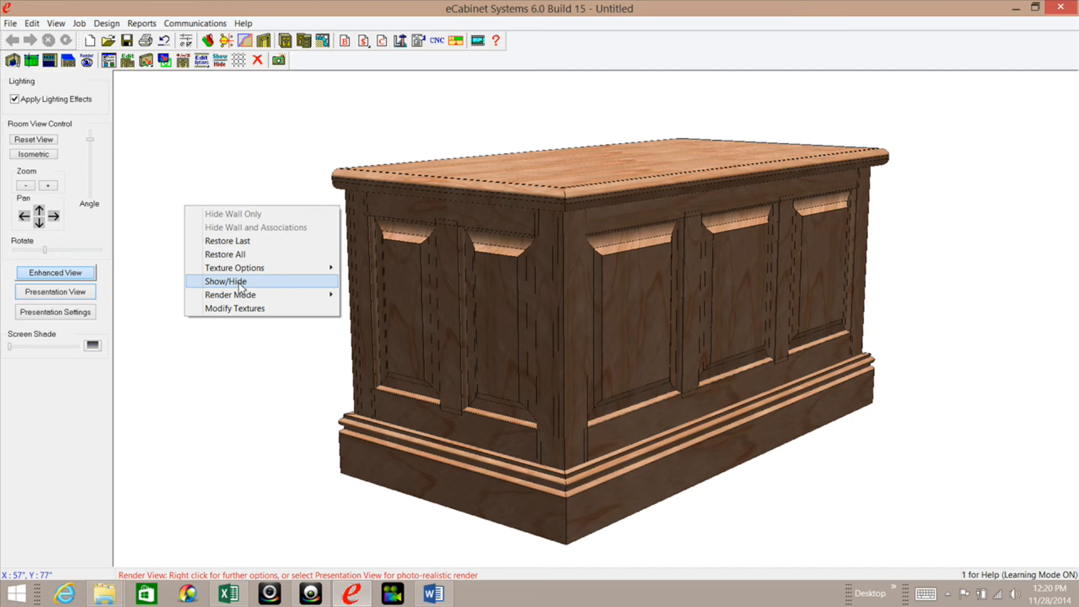
click(239, 282)
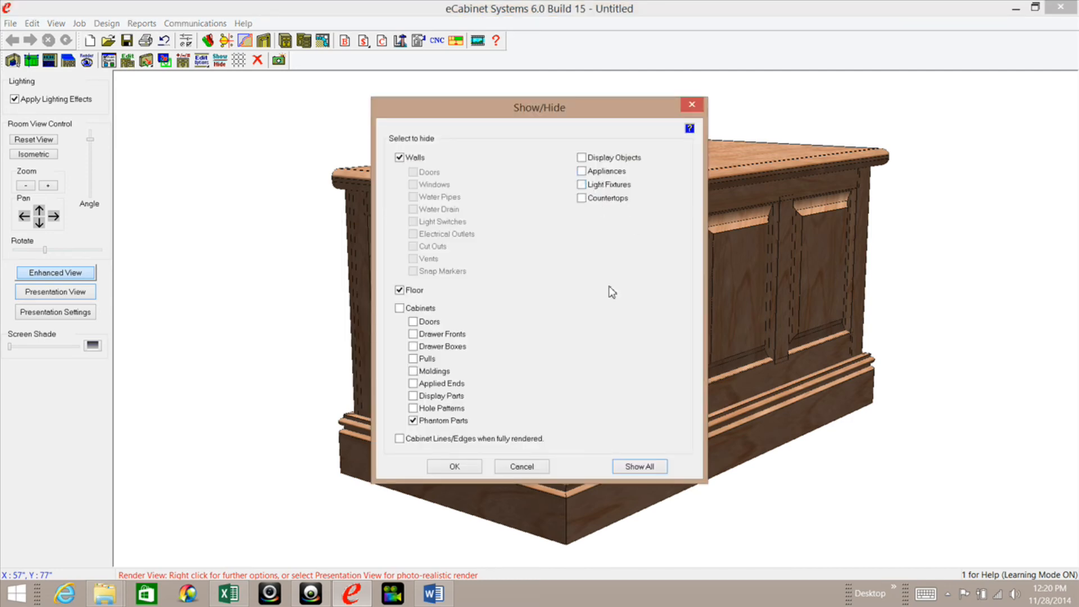
click(454, 468)
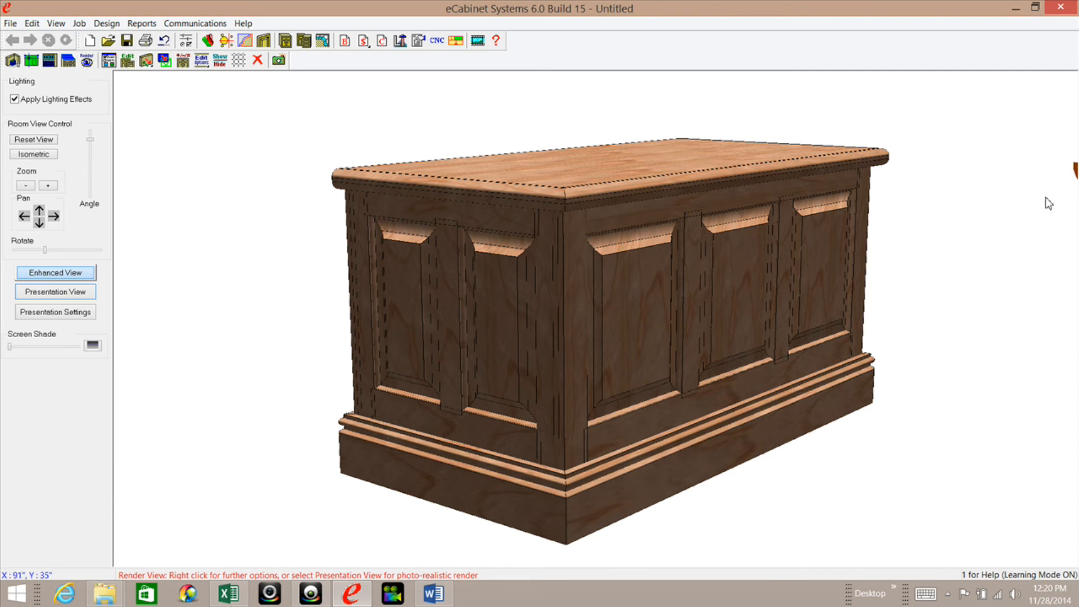
Produce a presentation render framing the trunk's three-panel side together with the front lamp nearest the wall's end
middle_drag(995, 236, 965, 243)
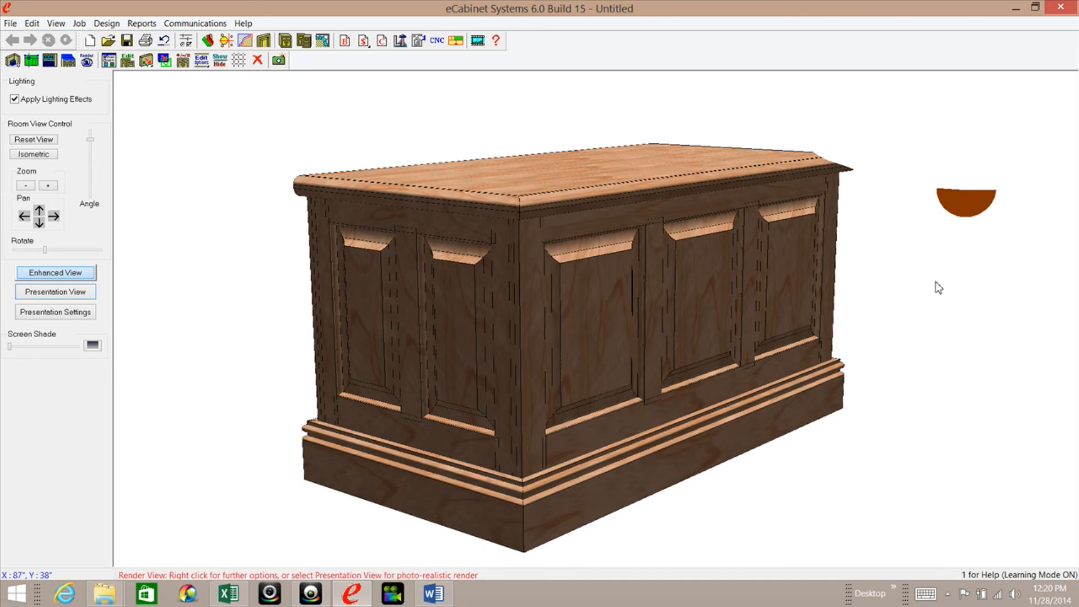
middle_drag(938, 285, 721, 313)
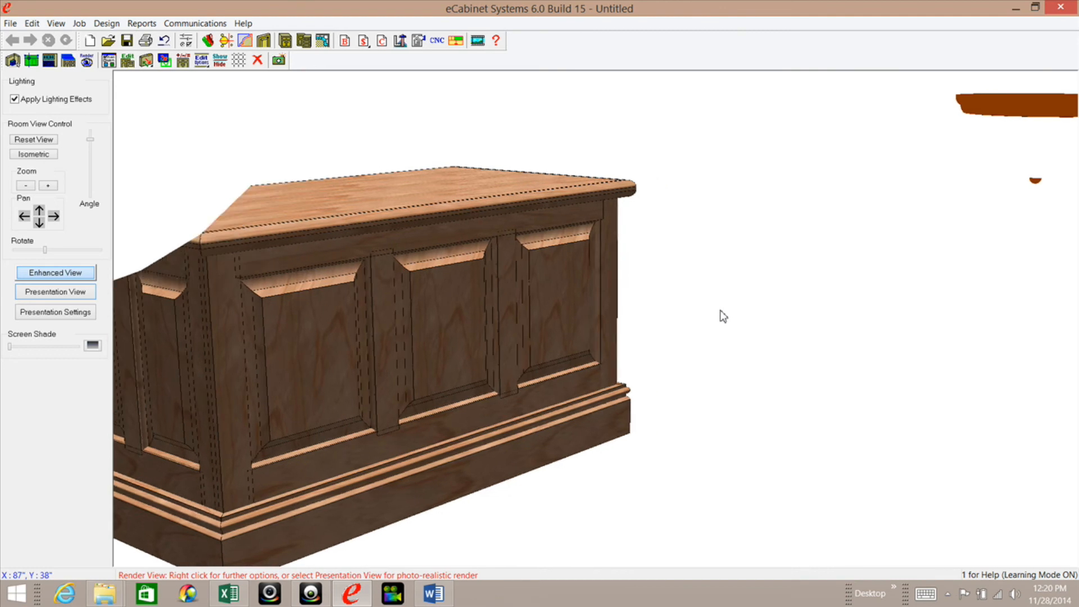
click(52, 292)
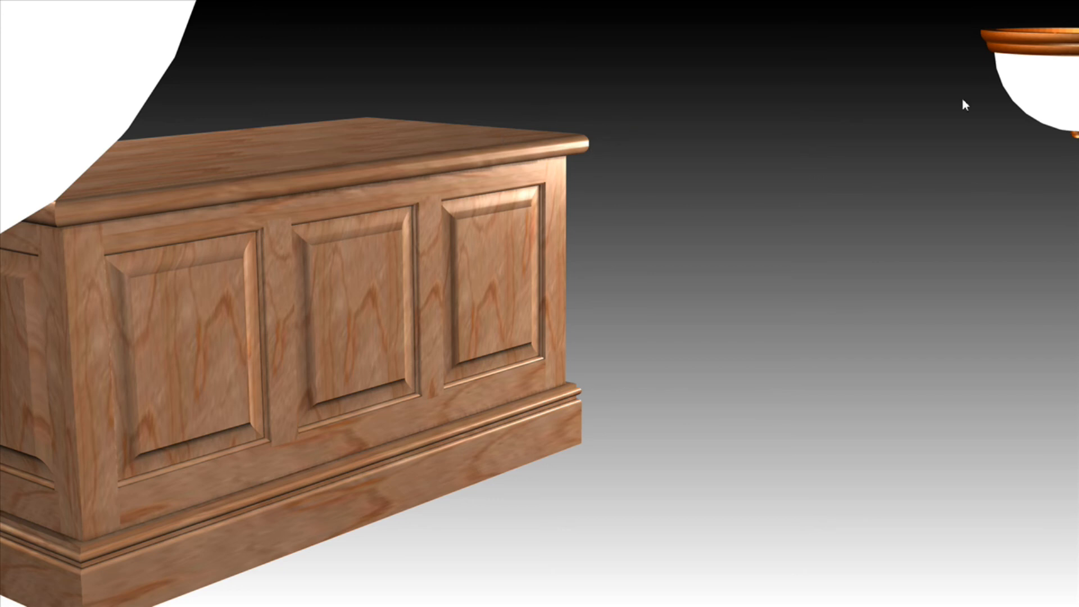
Set the light intensity of the lamp beyond the three-panel side to 70, re-render the scene, and close the render
right_click(1024, 93)
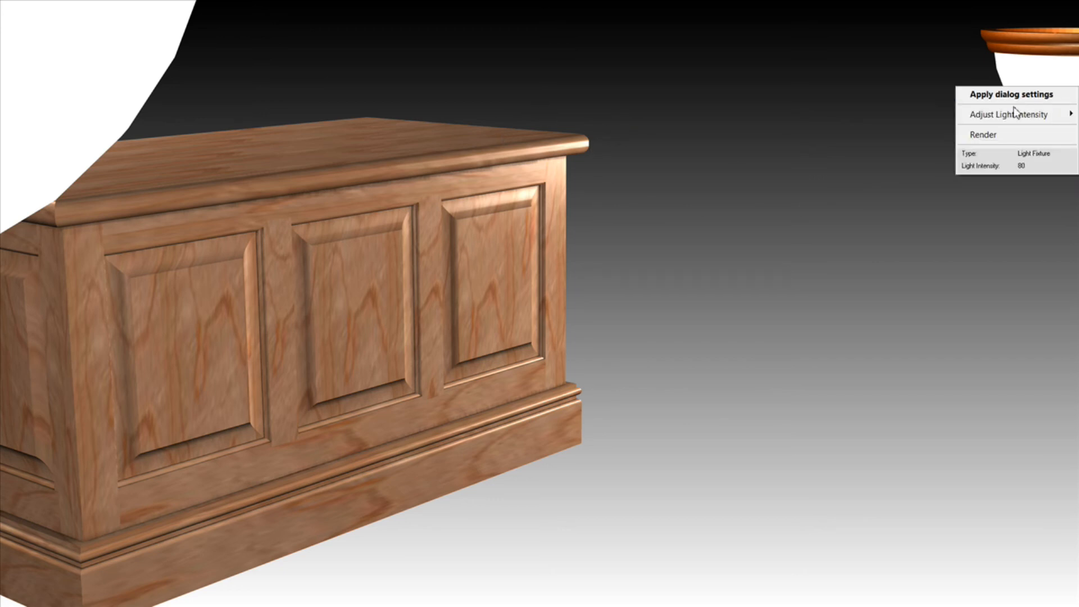
mouse_move(1014, 114)
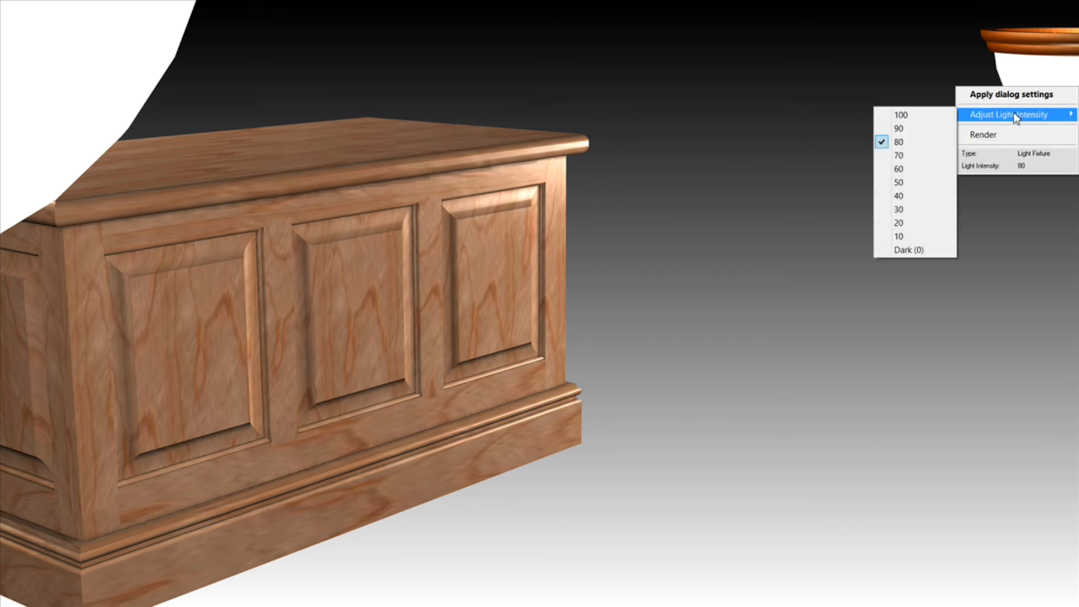
click(880, 158)
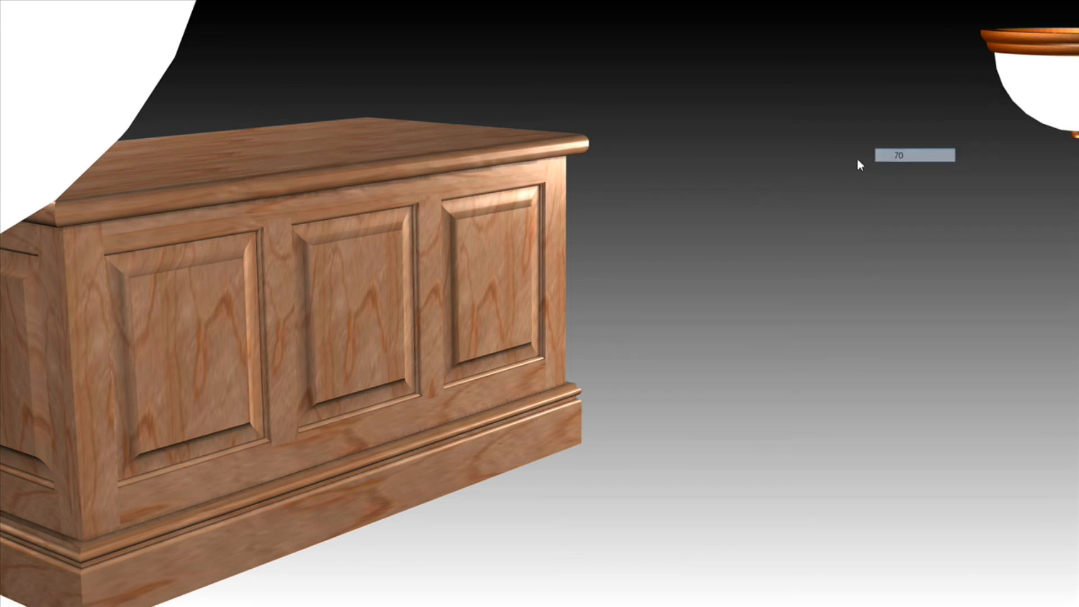
right_click(376, 221)
click(413, 271)
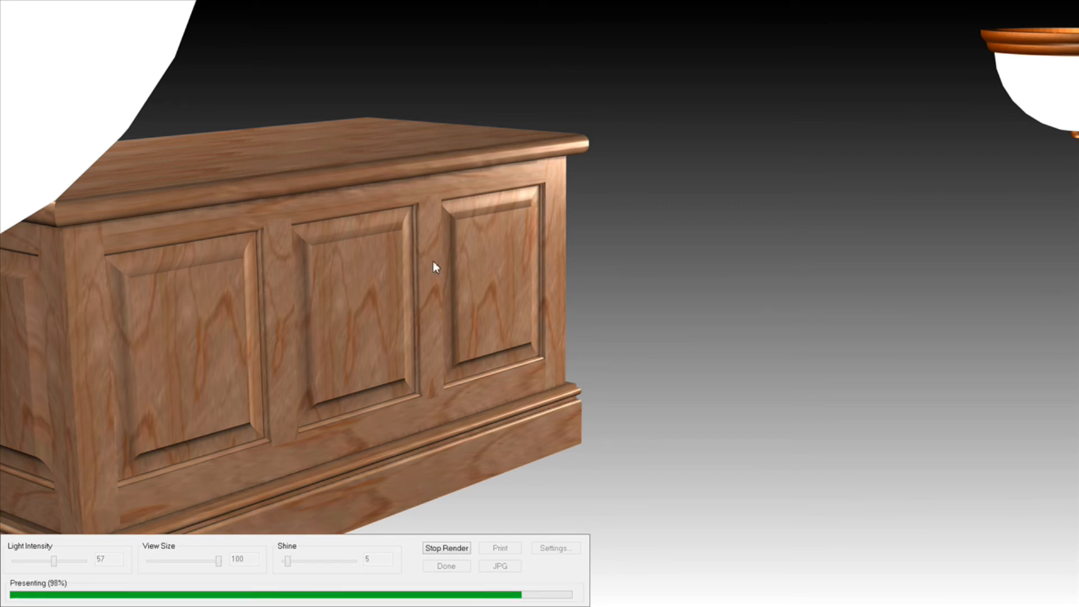
mouse_move(248, 601)
click(449, 567)
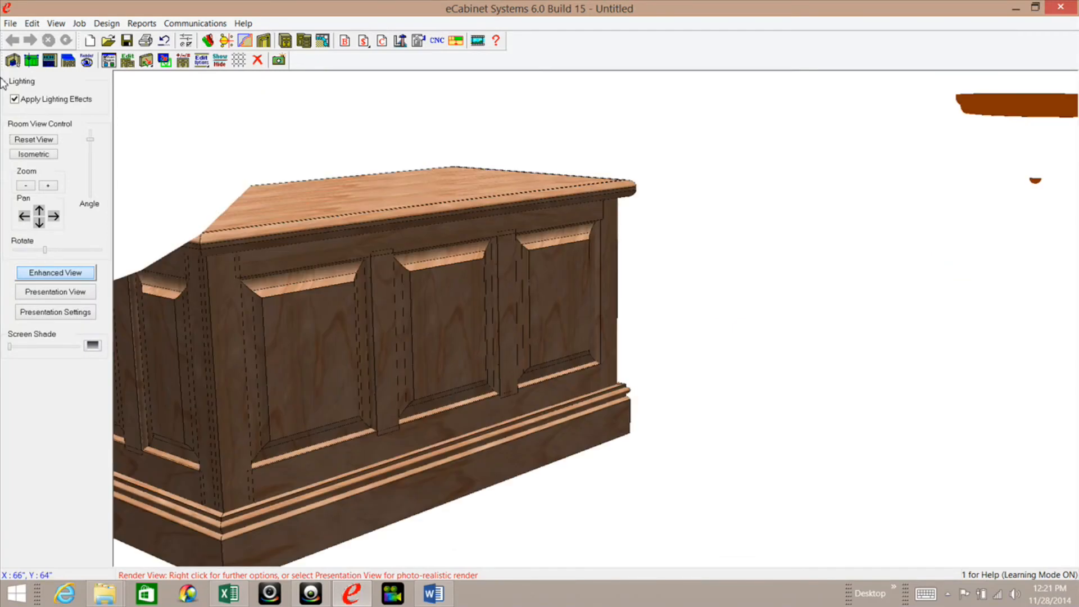
In the plan view, move the front lamp nearest the wall's end about 17 inches farther out from the trunk, roughly parallel to the wall
click(12, 61)
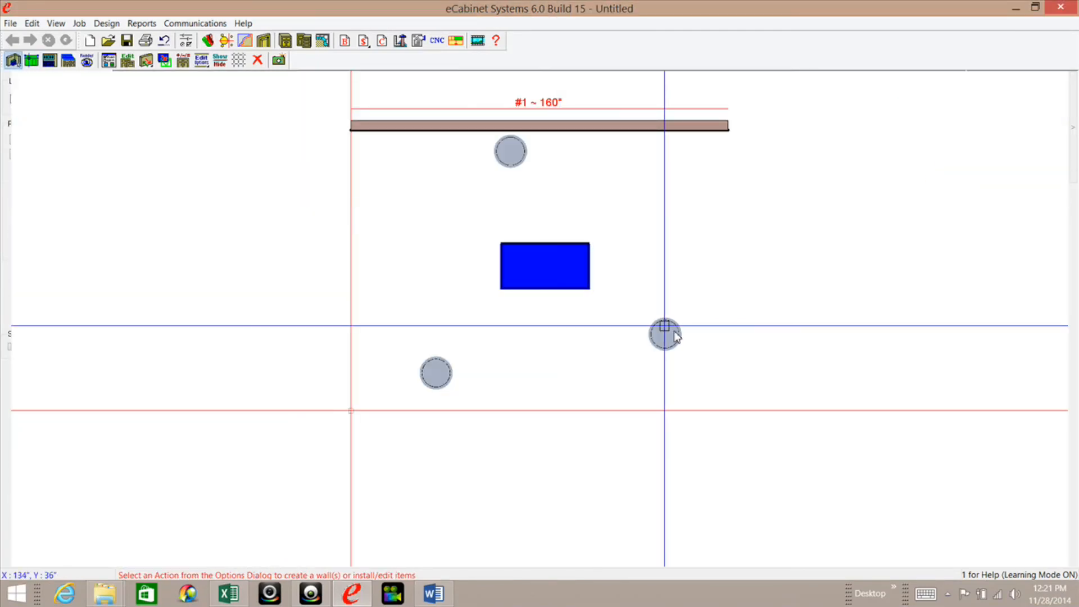
click(672, 340)
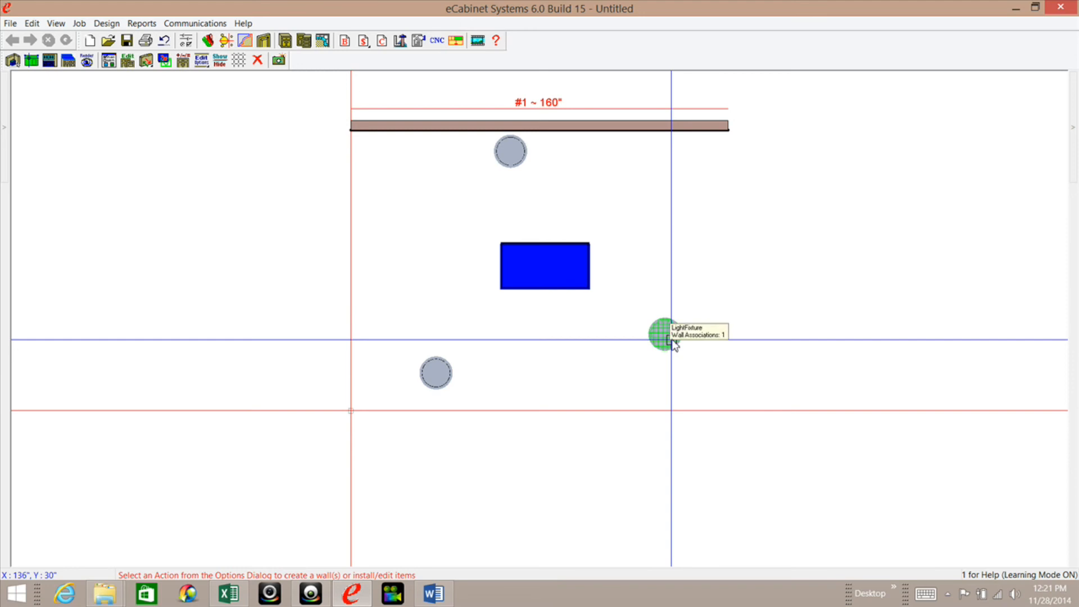
right_click(672, 342)
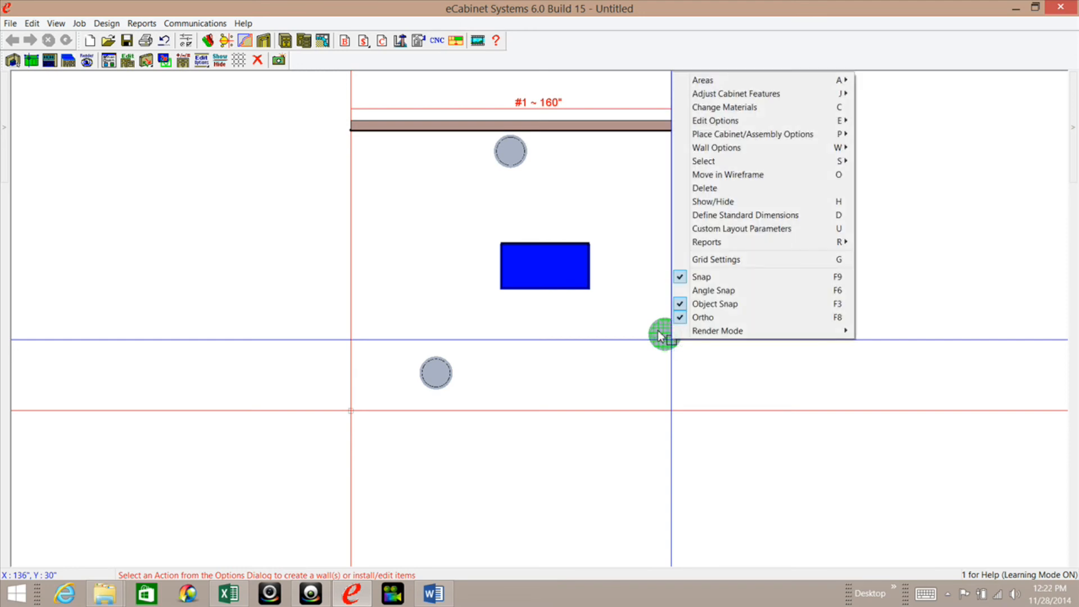
click(633, 279)
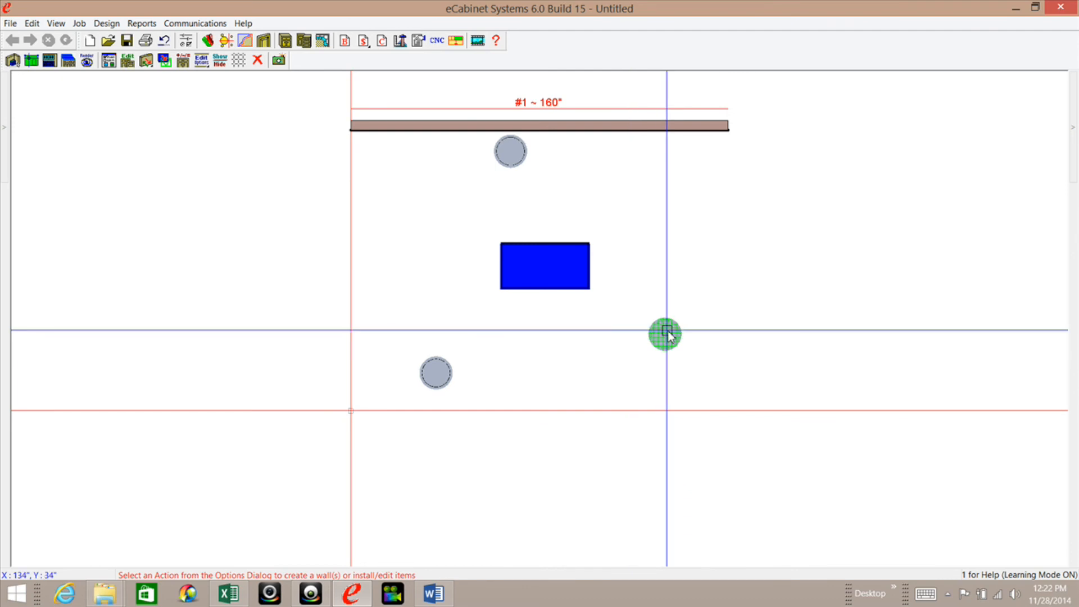
drag(669, 333, 711, 333)
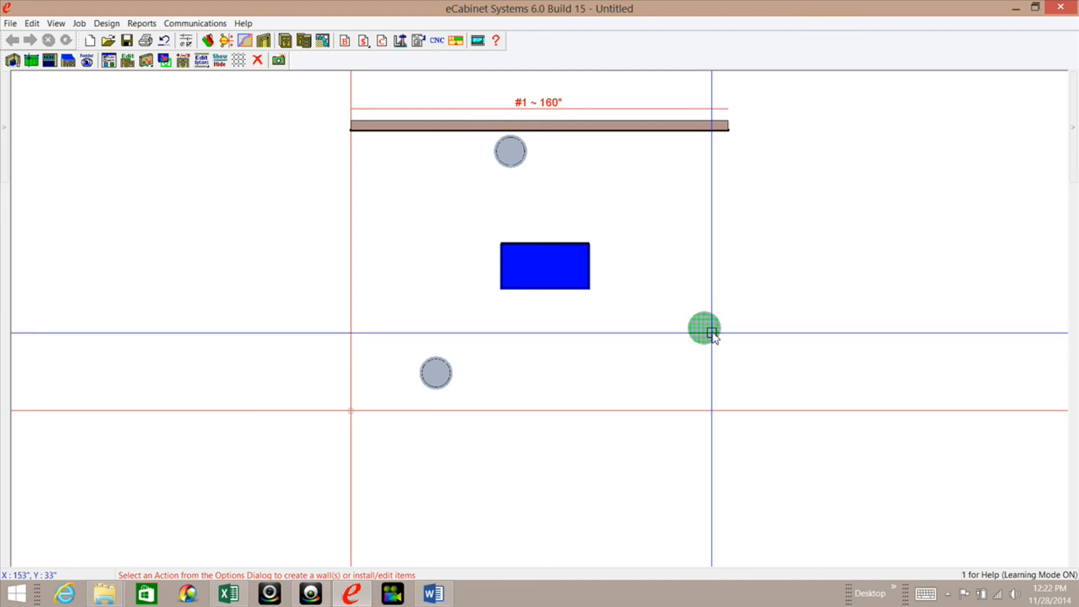
Produce a three-quarter presentation render framing the whole trunk with two of the lamps visible
click(87, 61)
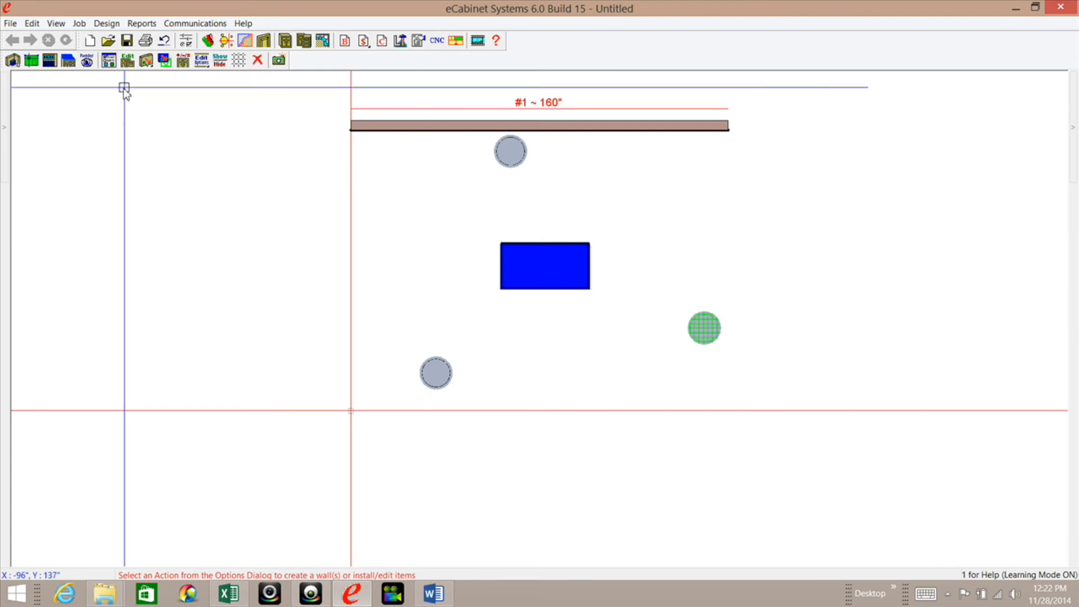
click(88, 61)
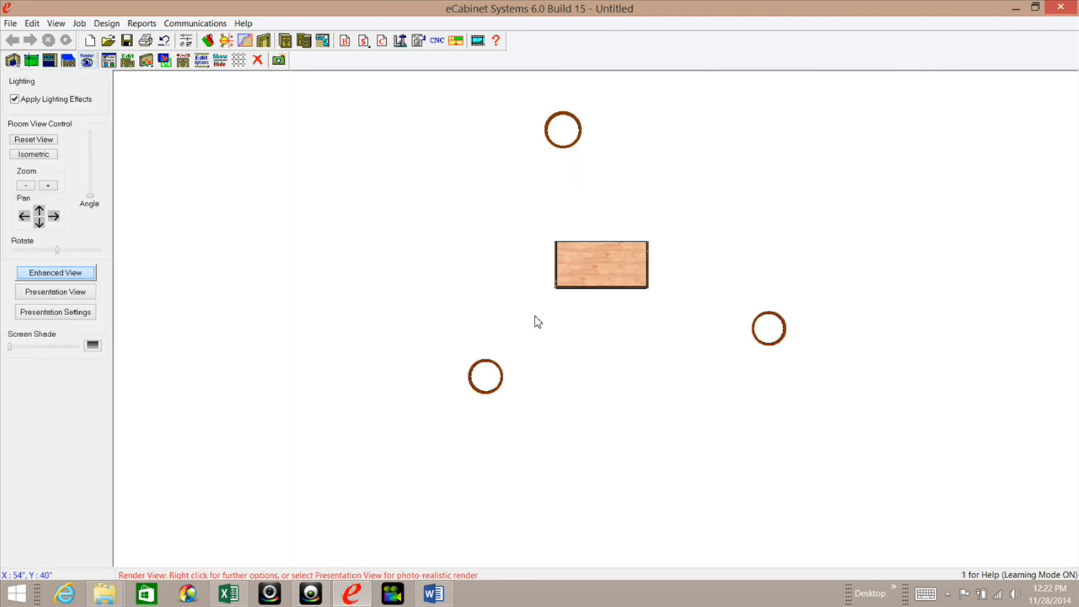
drag(520, 316, 462, 319)
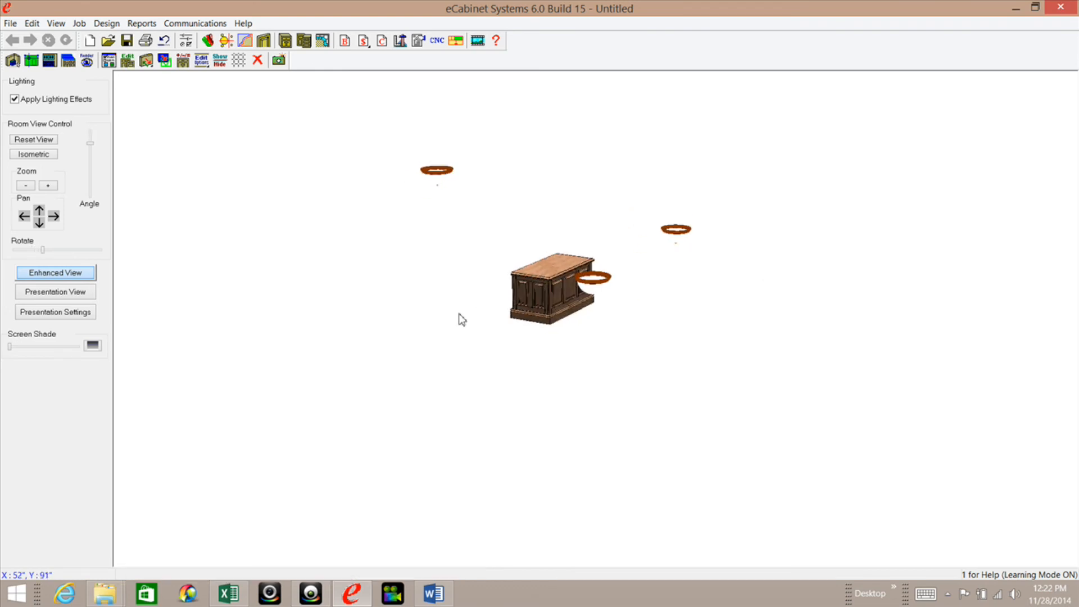
right_drag(613, 281, 666, 324)
middle_drag(650, 397, 631, 488)
right_drag(652, 408, 614, 377)
drag(599, 392, 572, 376)
right_drag(600, 354, 596, 345)
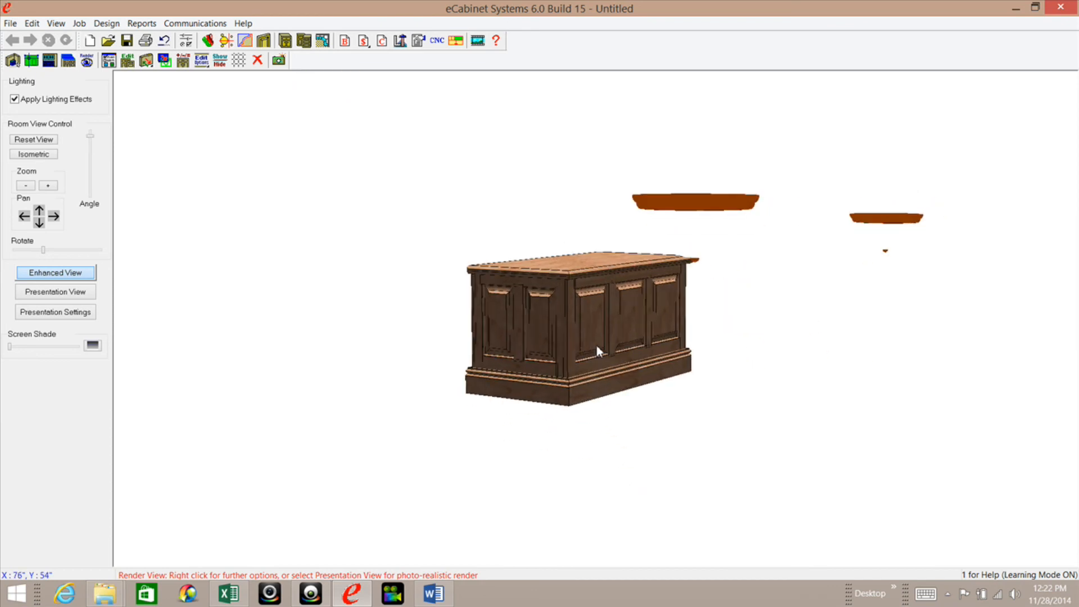
click(56, 294)
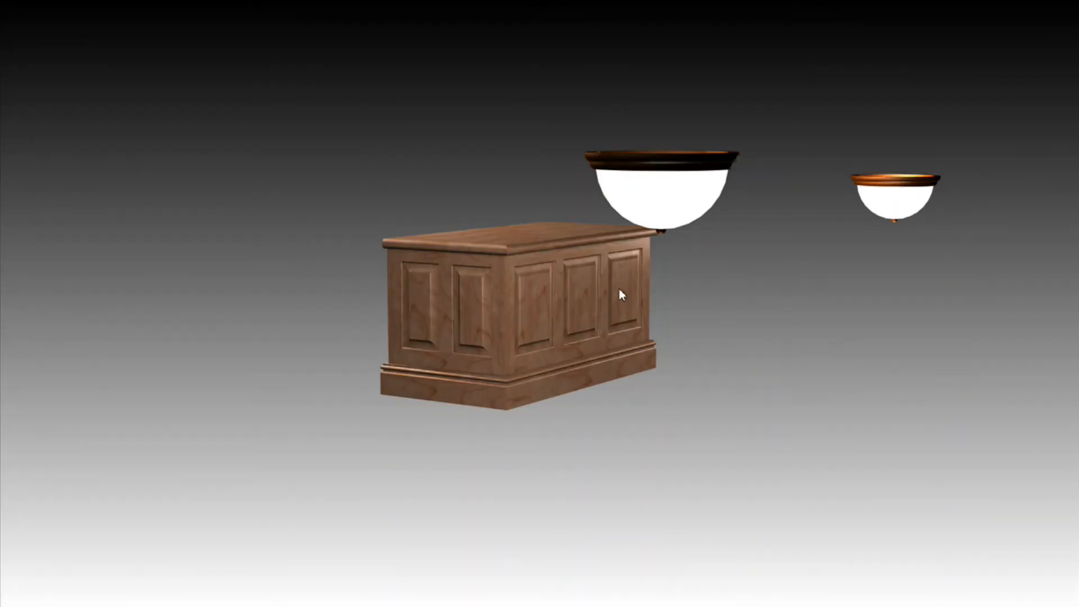
Reframe the presentation to a close-up of the trunk seen slightly from above, and re-render it
middle_drag(618, 288, 615, 464)
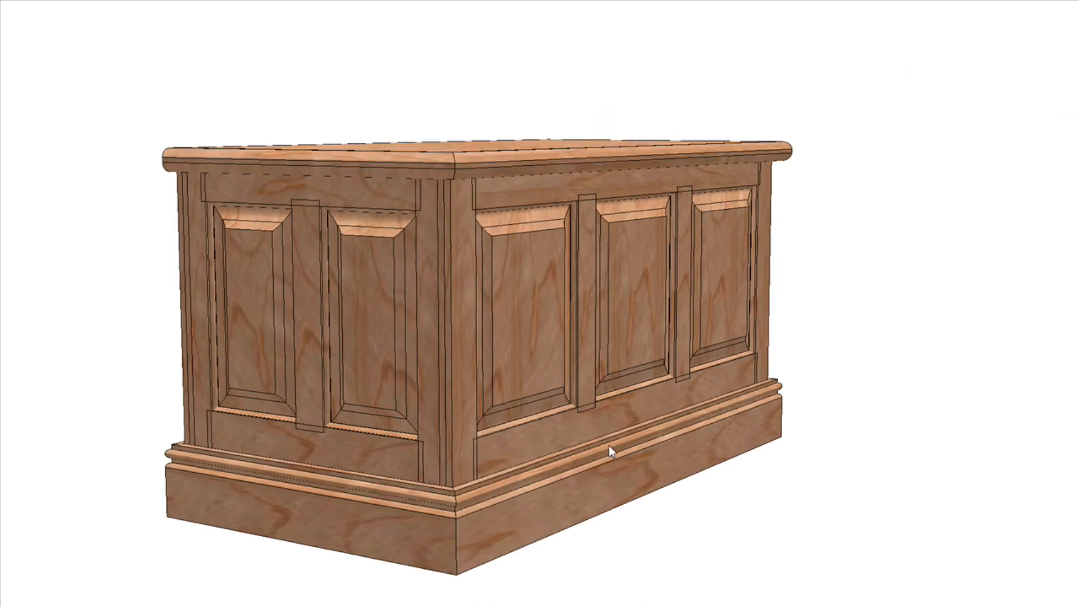
middle_drag(626, 420, 635, 409)
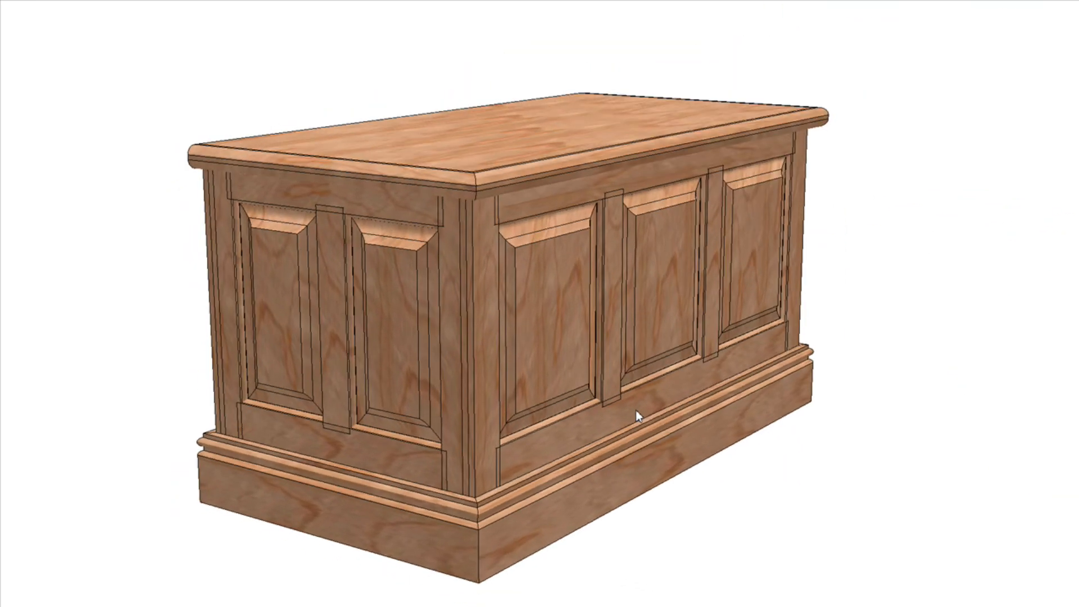
middle_drag(636, 410, 652, 393)
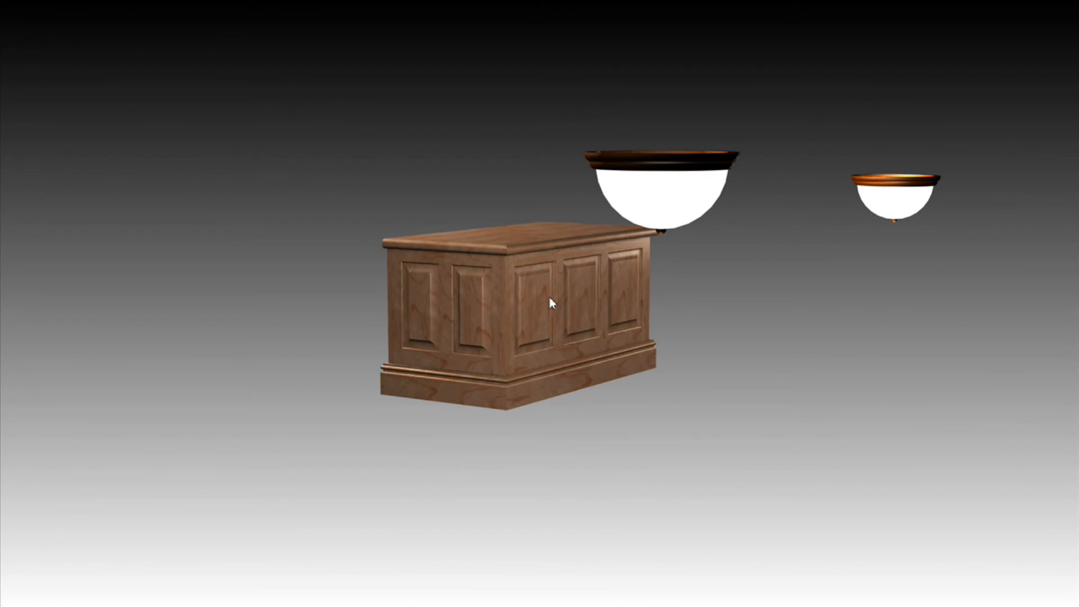
right_click(518, 305)
mouse_move(542, 336)
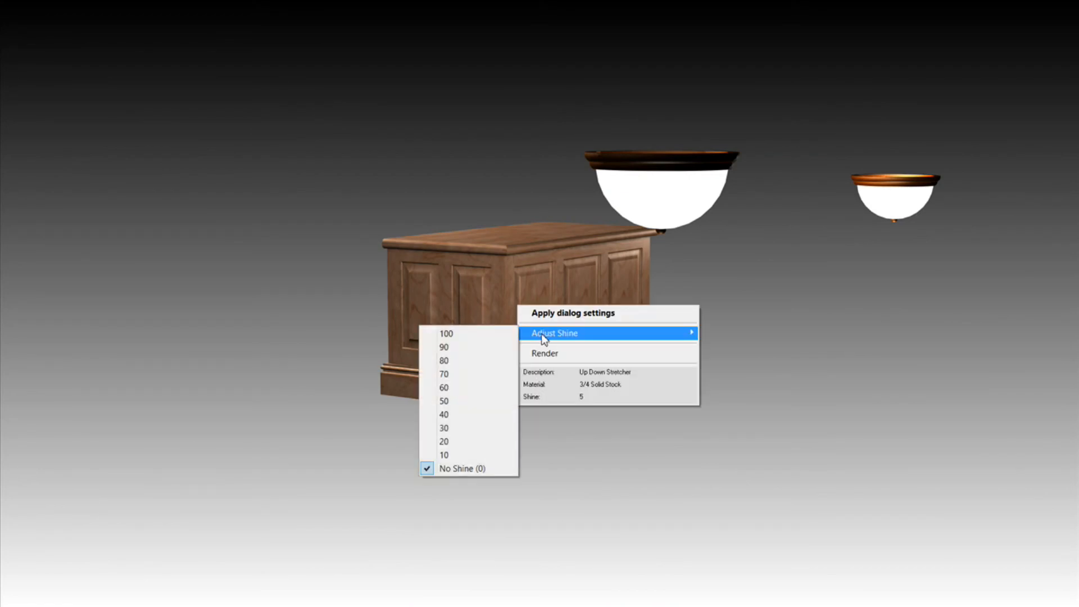
click(543, 354)
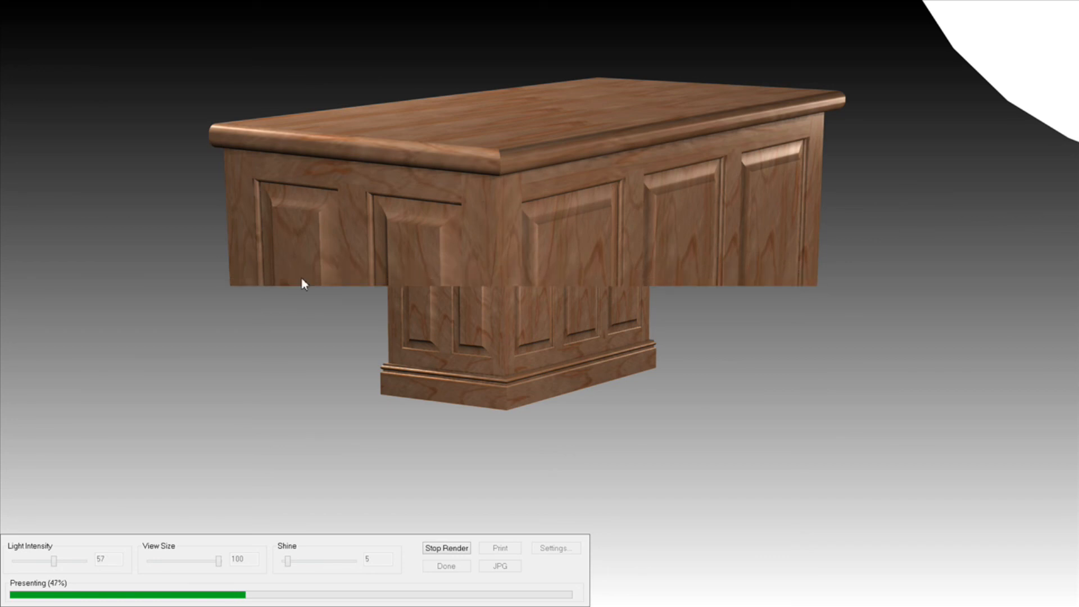
Stop the running render and close the presentation view
click(435, 550)
right_click(294, 405)
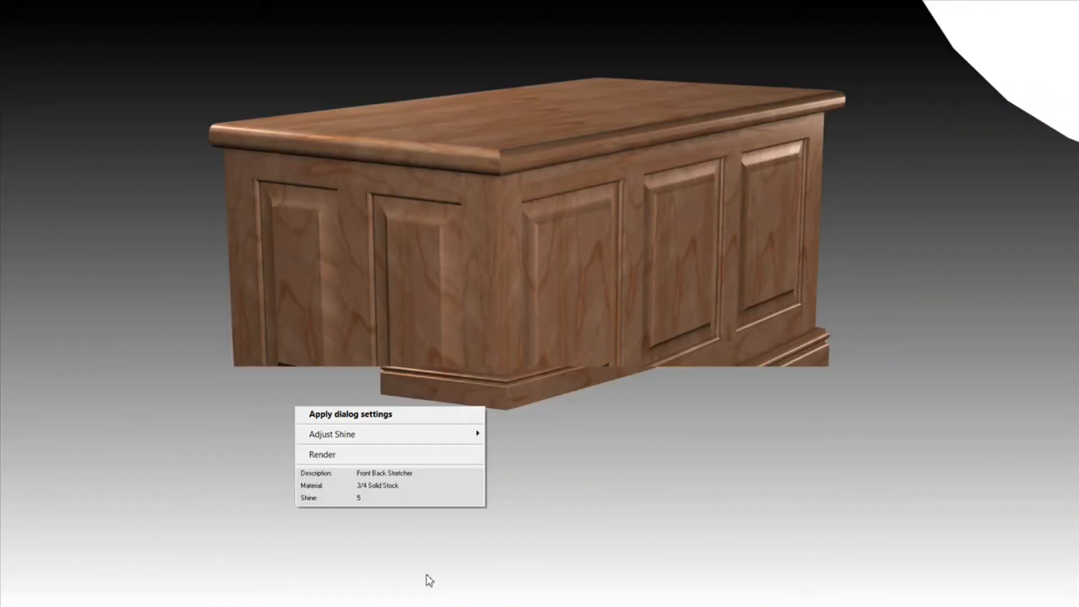
click(426, 575)
mouse_move(424, 602)
click(446, 566)
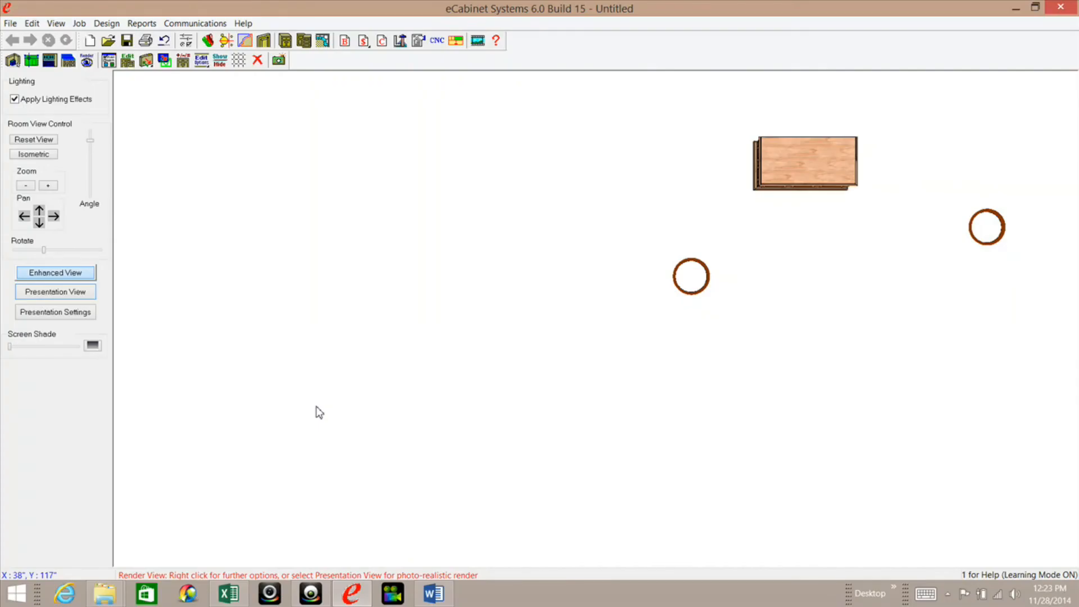
Hide the light fixtures in the room view
right_click(181, 214)
click(223, 290)
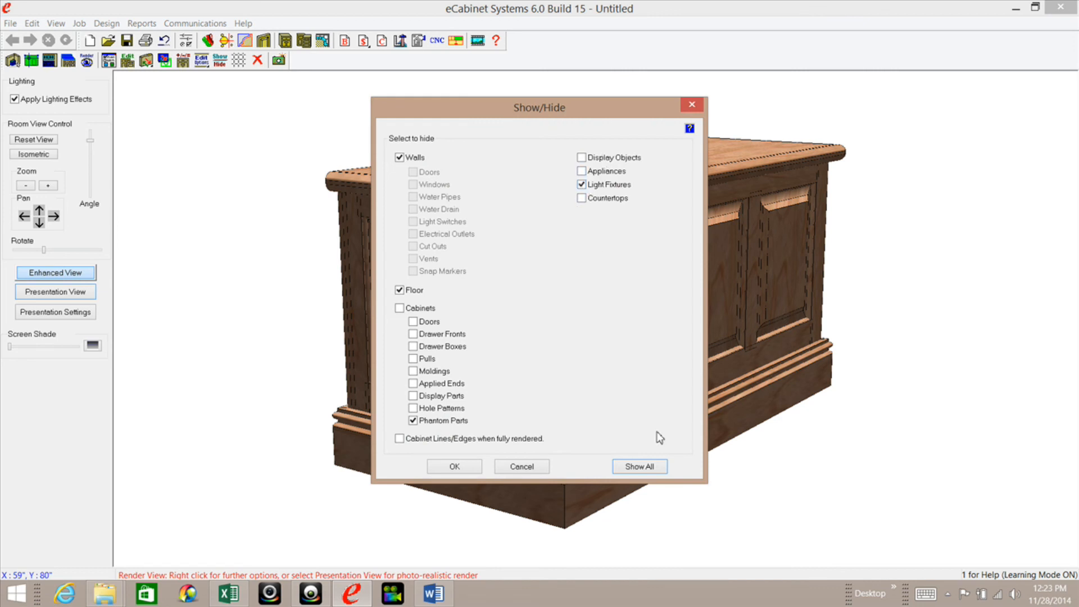
click(455, 467)
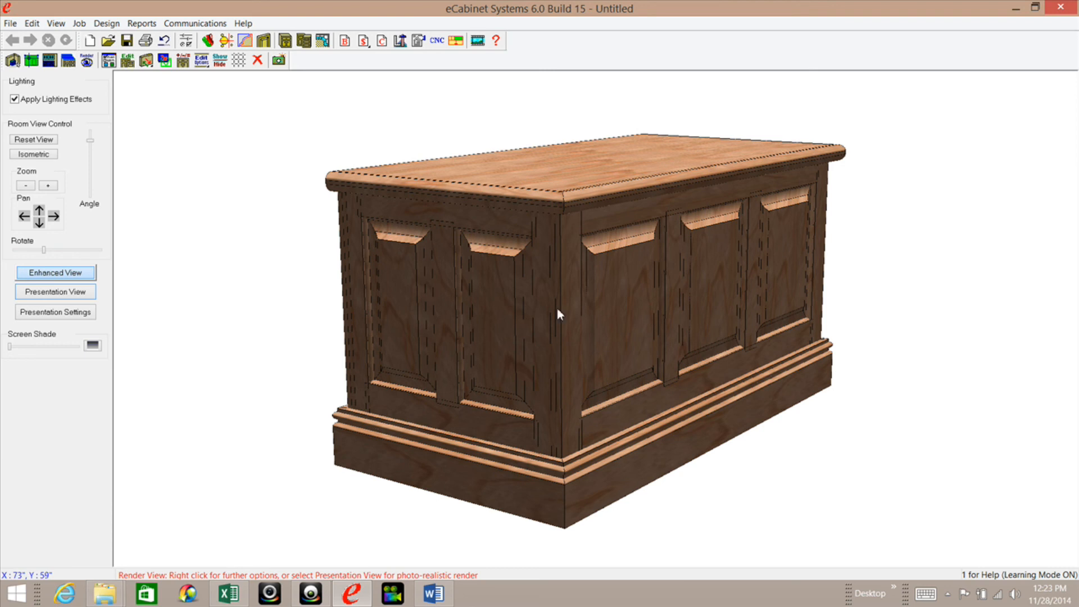
Hide the cabinet lines and edges for the fully rendered room view, and produce a close-up presentation render of the trunk
right_click(495, 302)
right_click(216, 275)
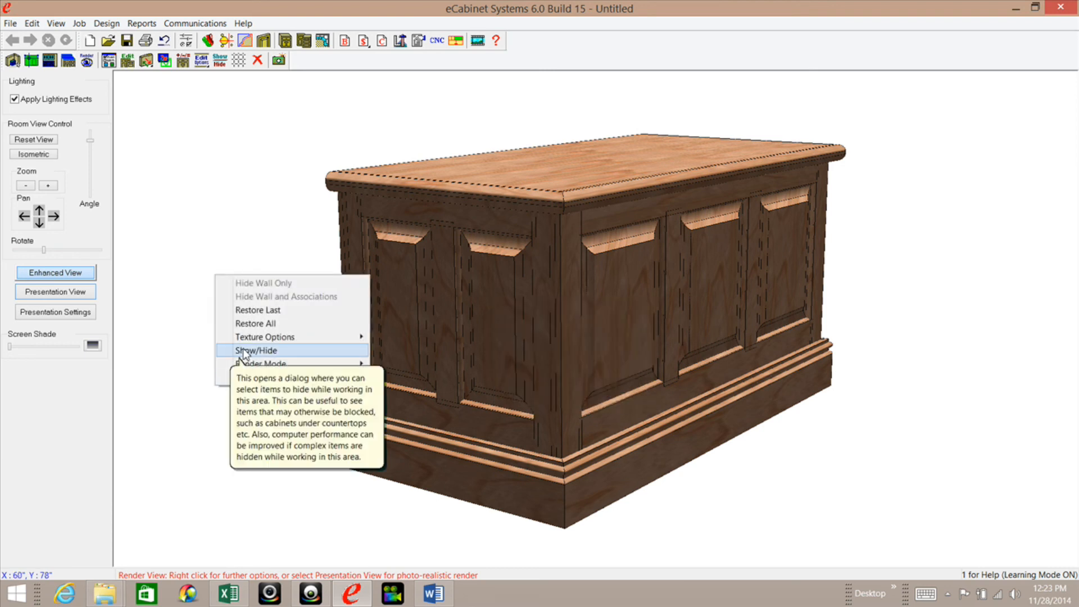
click(243, 351)
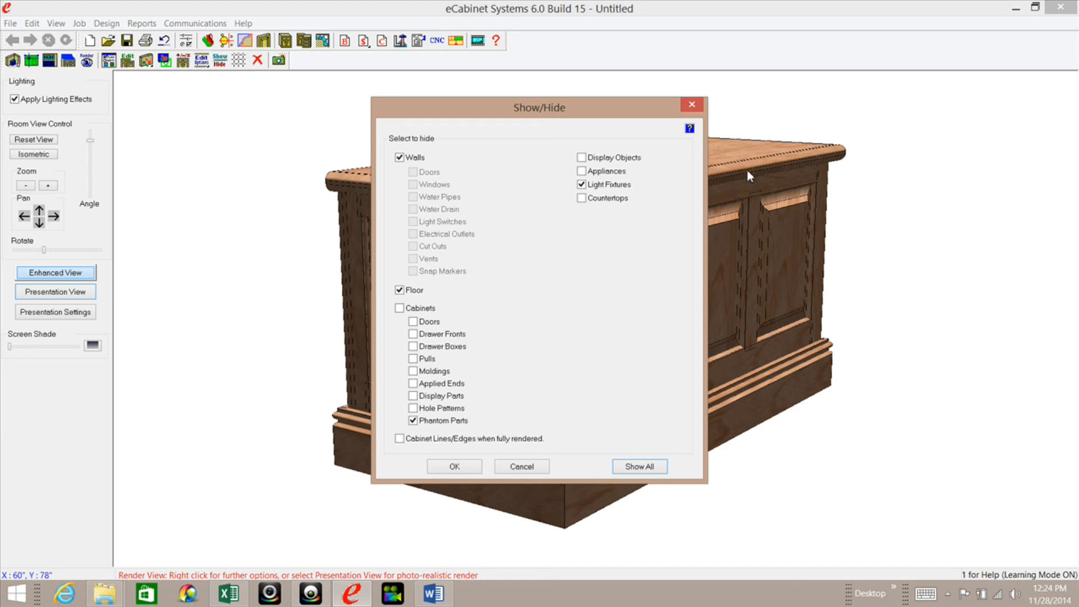
click(399, 438)
click(455, 467)
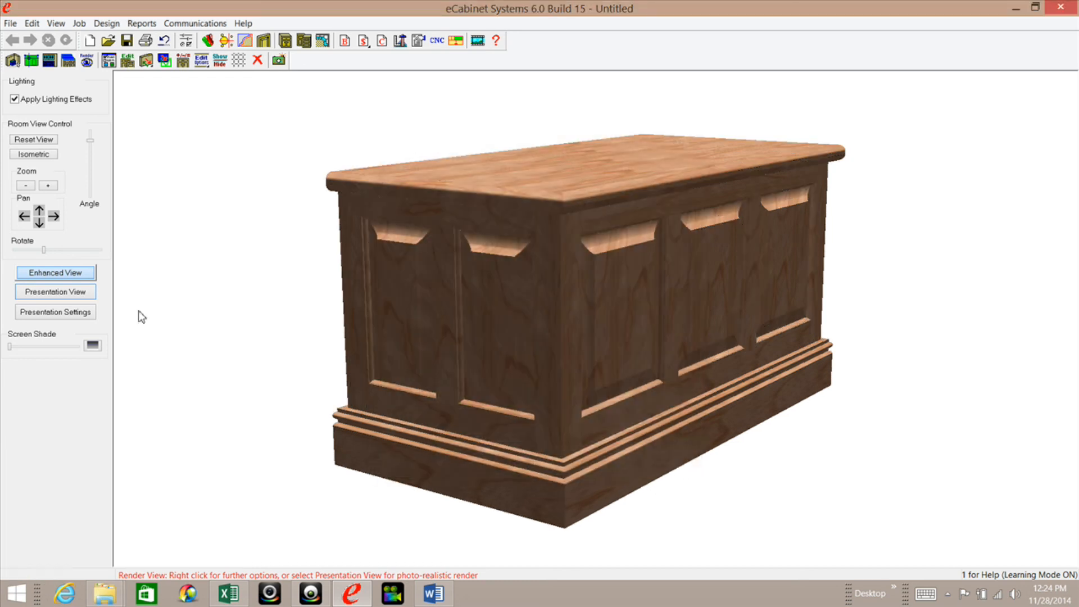
click(56, 294)
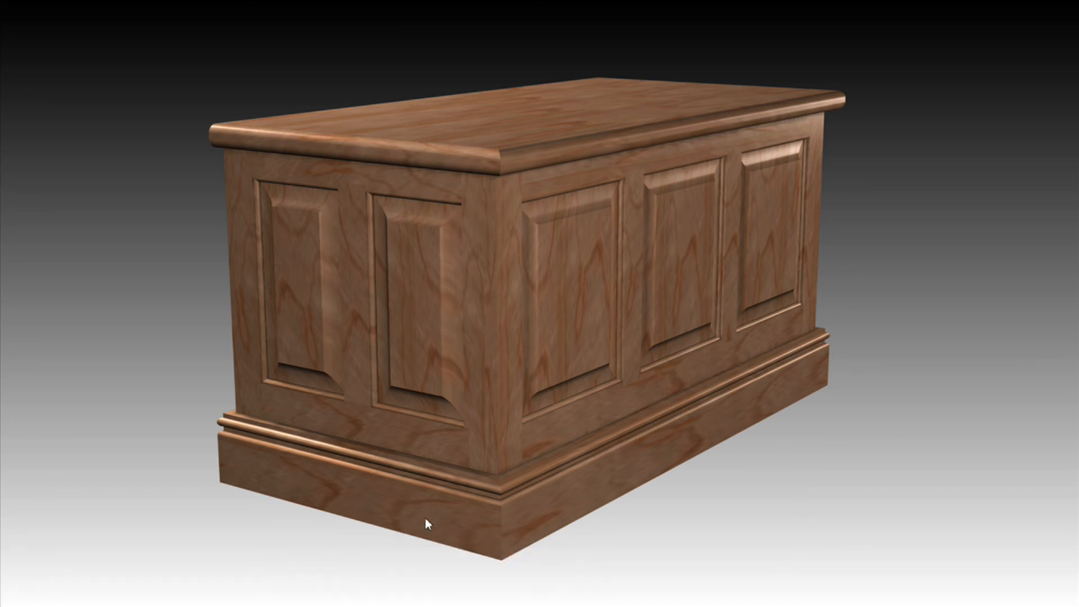
Start exporting the render as a 1920 × 1080 JPG up to the file naming, and cancel the export
mouse_move(562, 592)
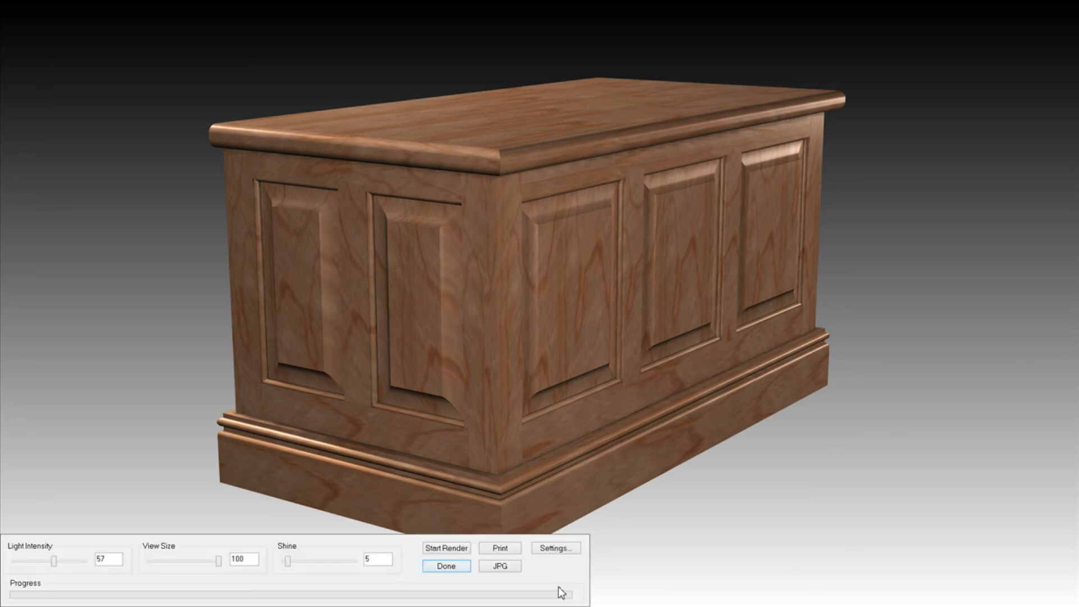
click(498, 567)
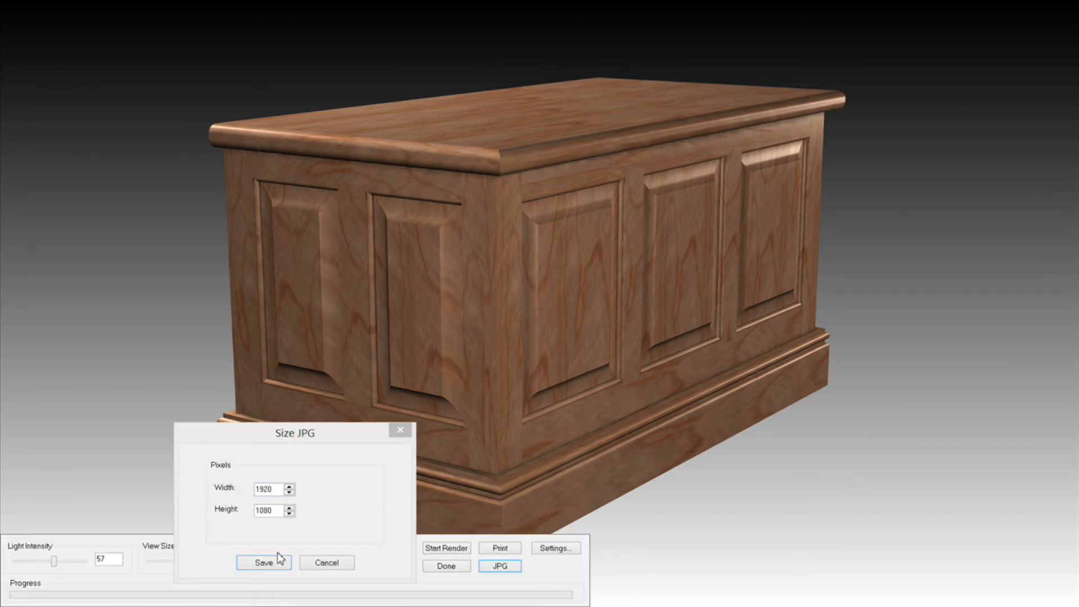
click(263, 562)
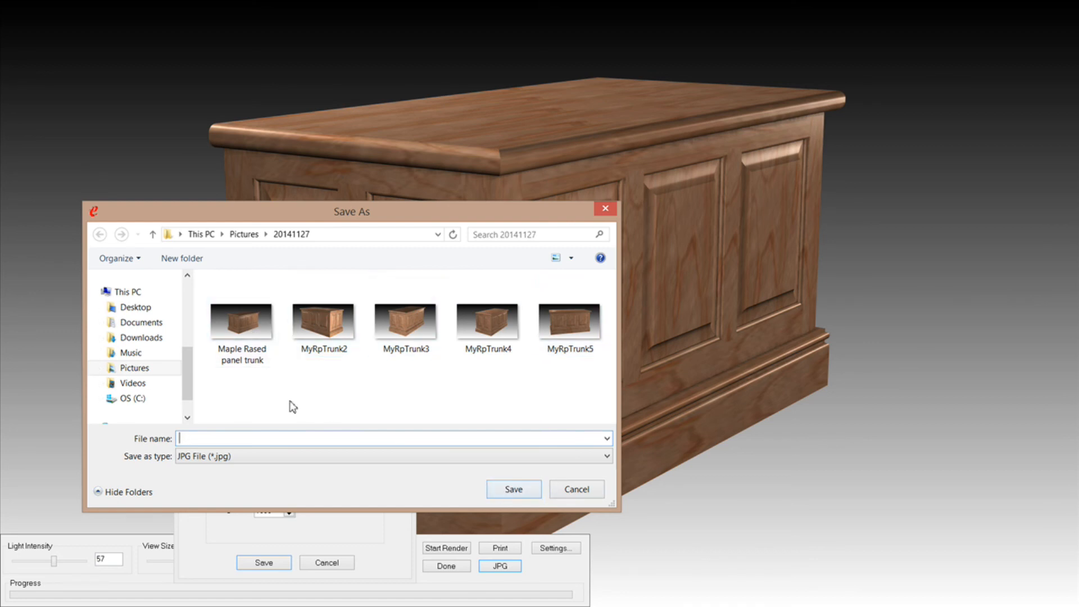
click(515, 487)
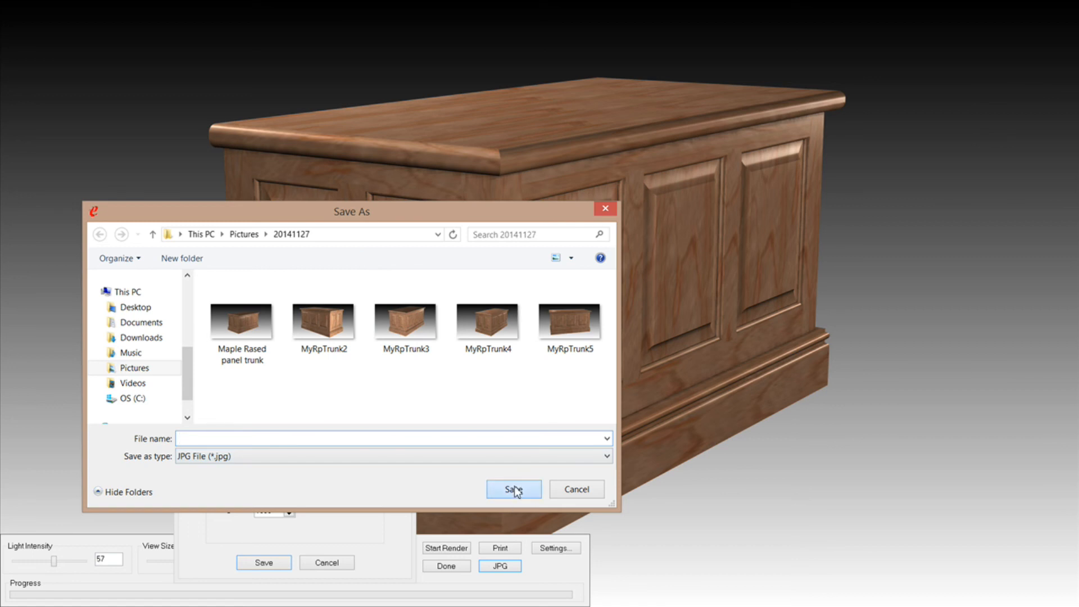
click(577, 490)
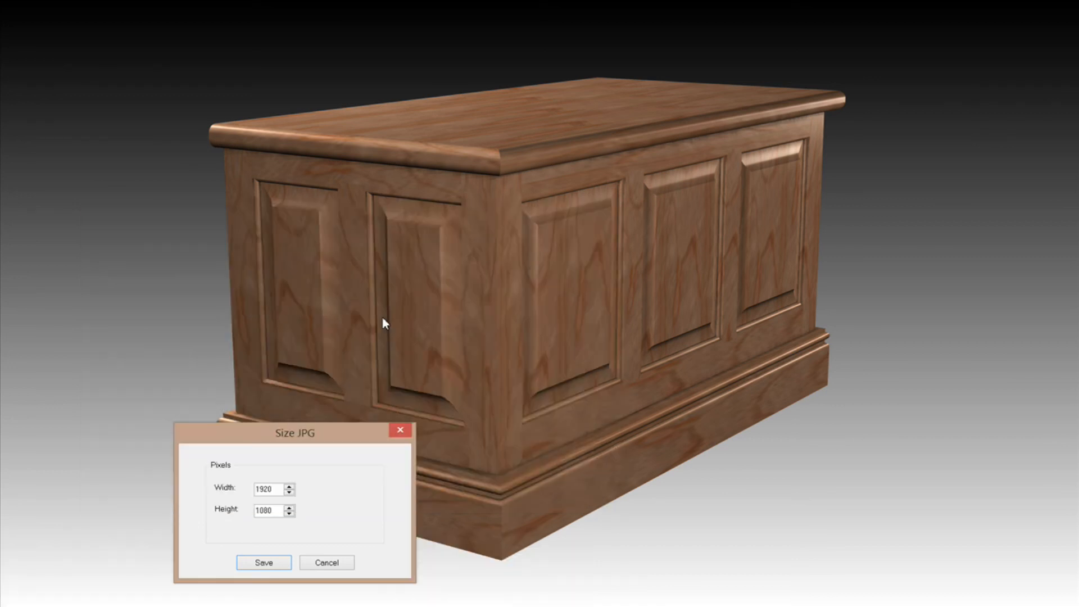
click(324, 562)
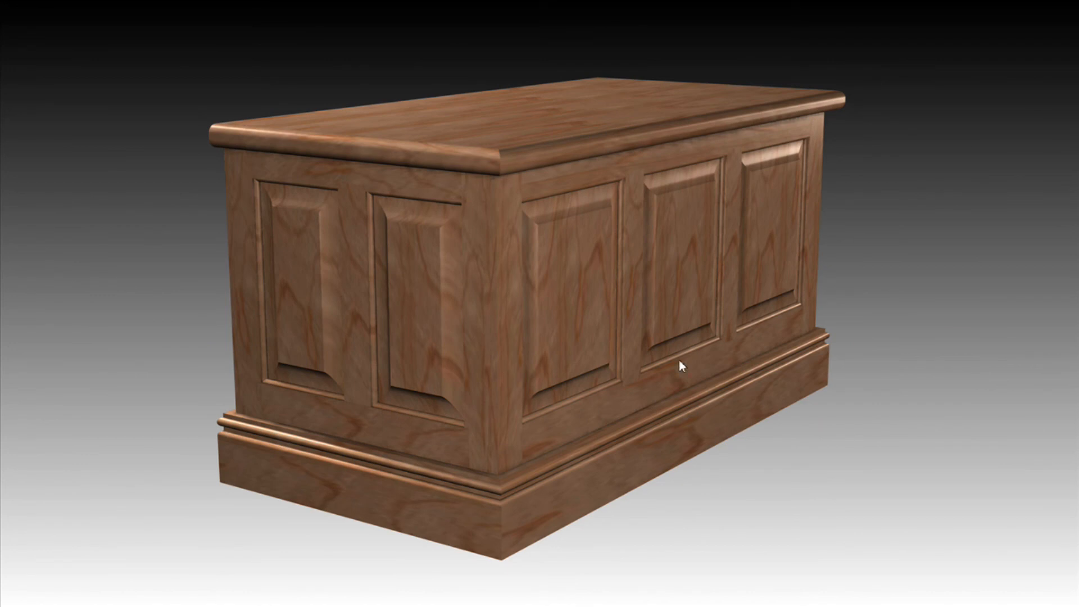
Re-render the trunk from a rotated three-quarter viewpoint
mouse_move(142, 596)
click(464, 553)
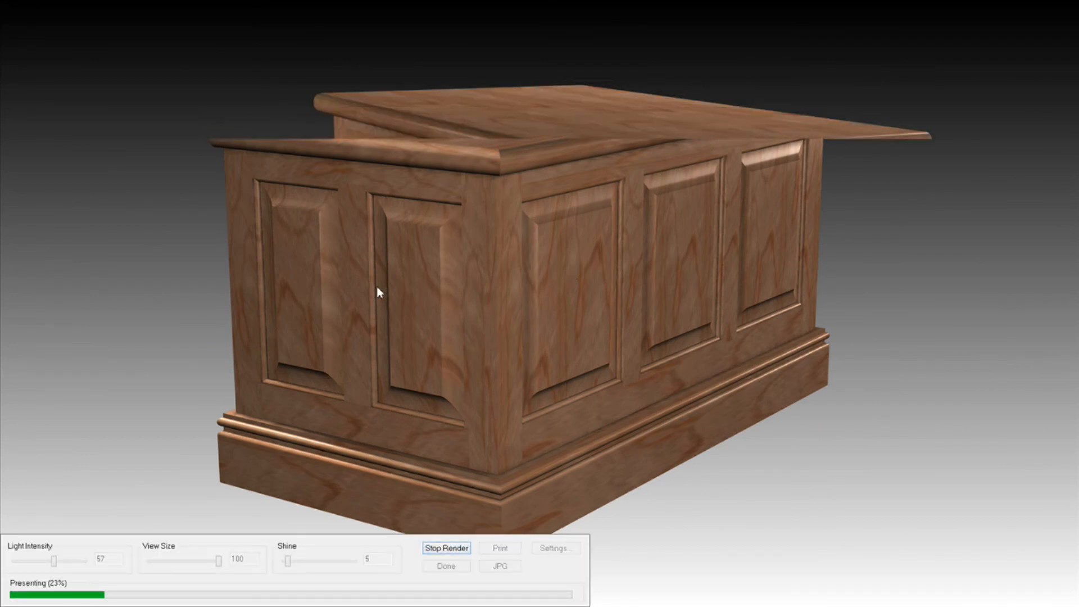